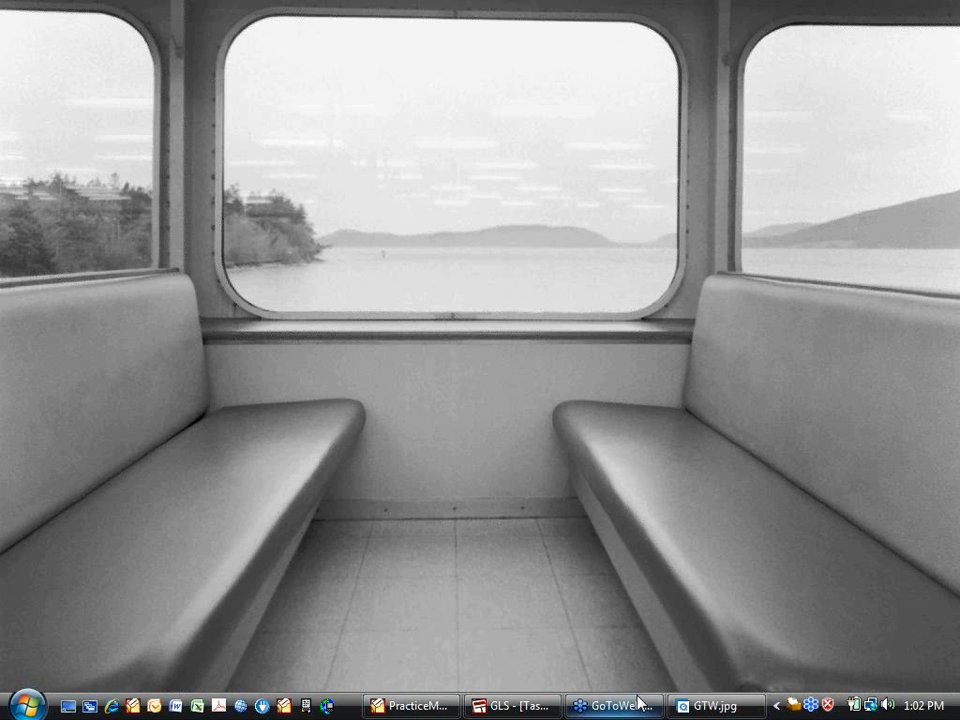
# Move the webinar panel aside, then show GLS's Journal Entries task folder
pyautogui.click(693, 712)
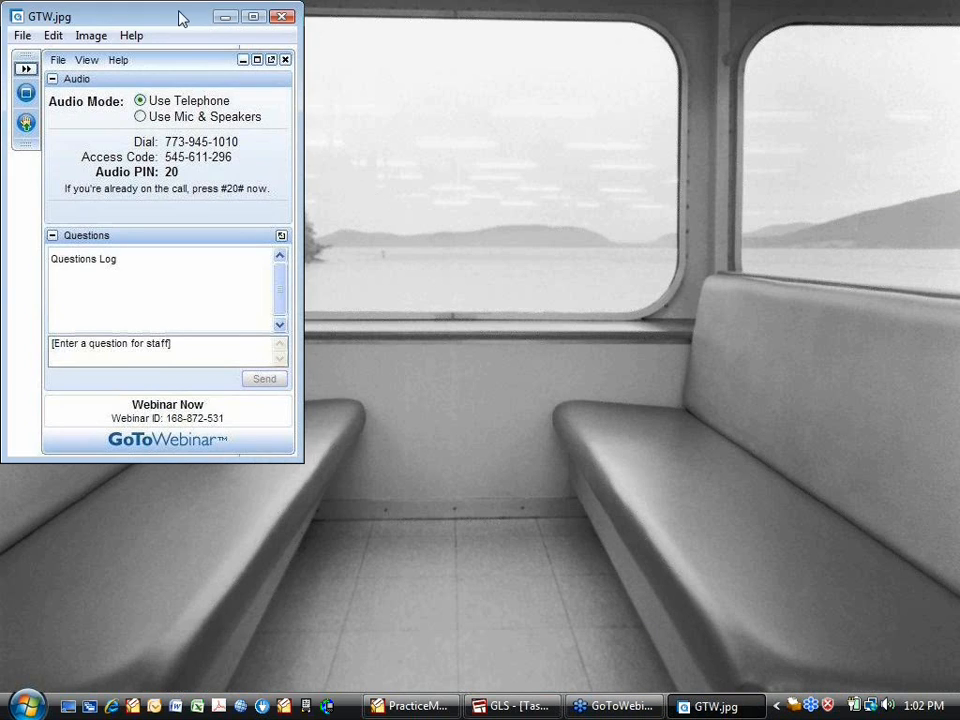
pyautogui.moveTo(178, 17); pyautogui.dragTo(480, 101)
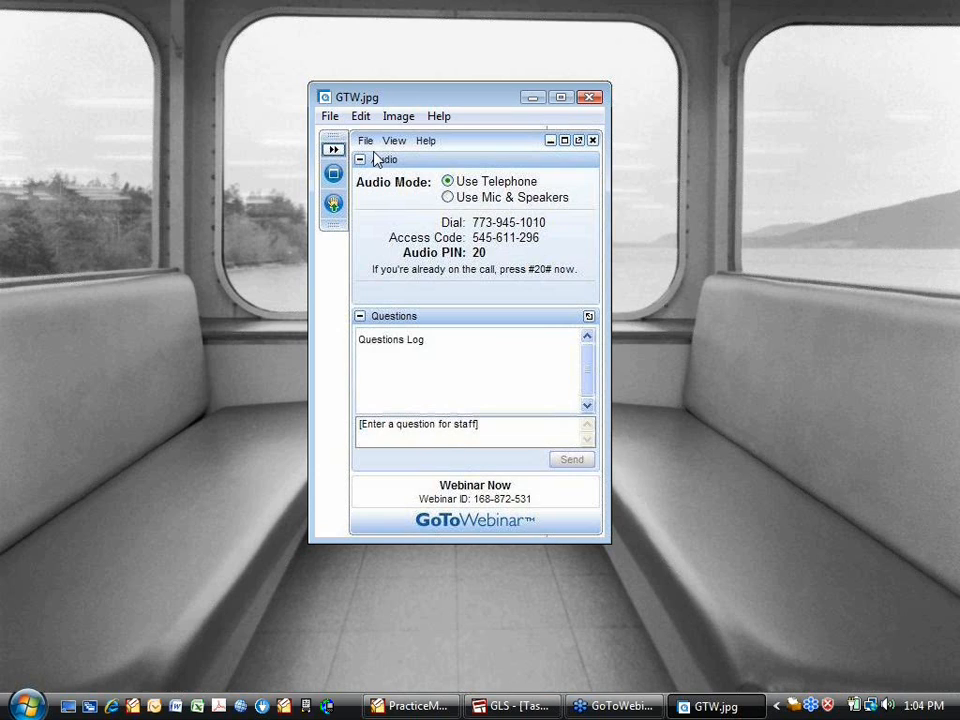
pyautogui.click(533, 98)
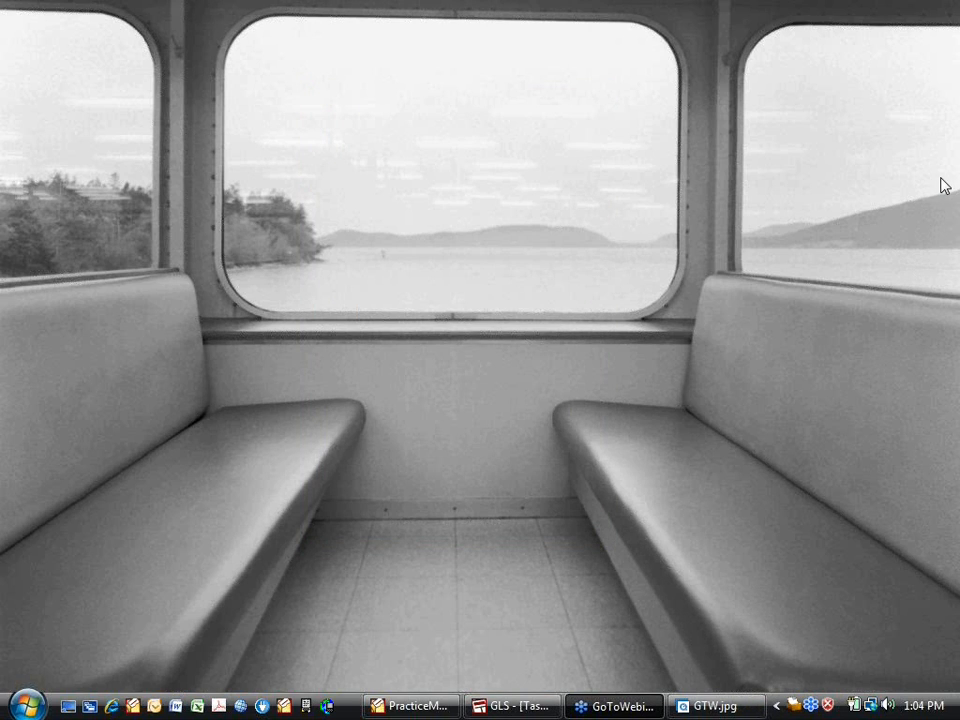
pyautogui.click(538, 708)
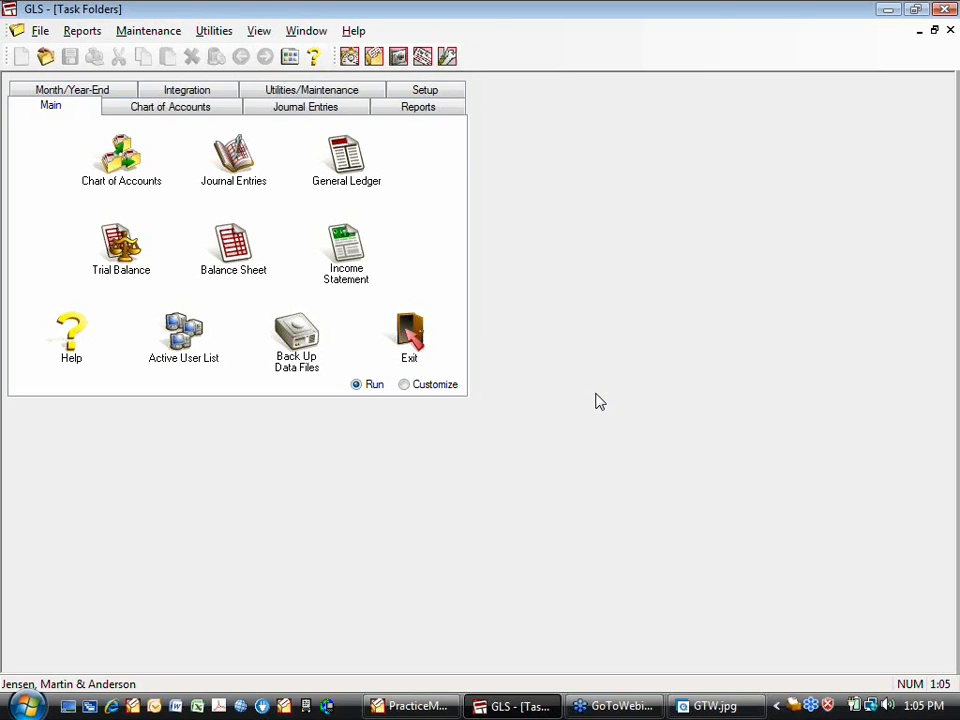
pyautogui.click(318, 108)
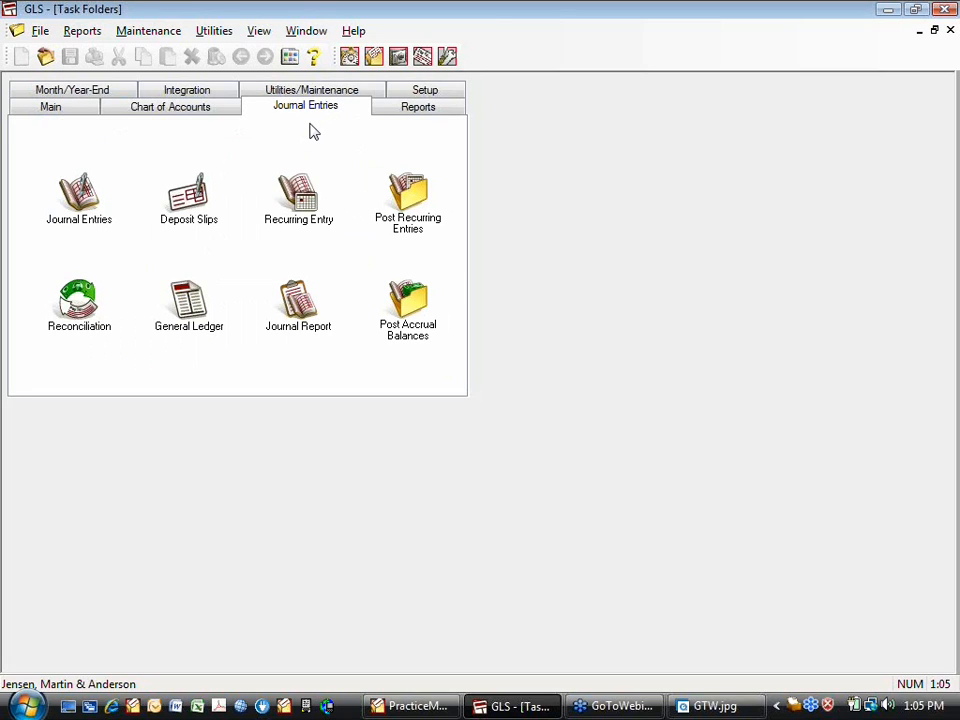
pyautogui.click(199, 205)
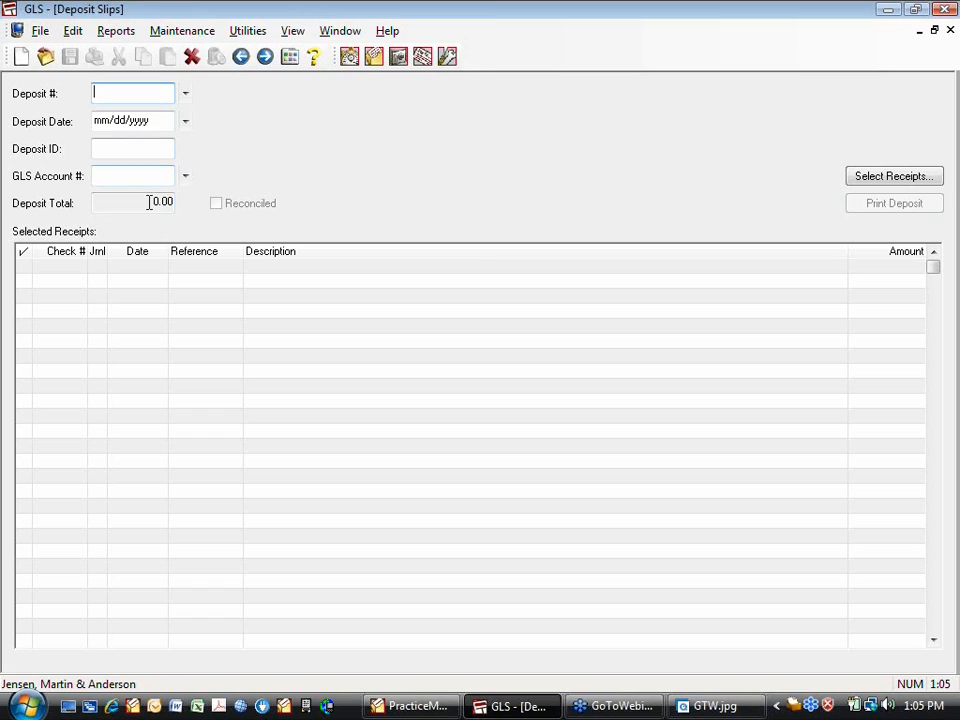
pyautogui.click(186, 94)
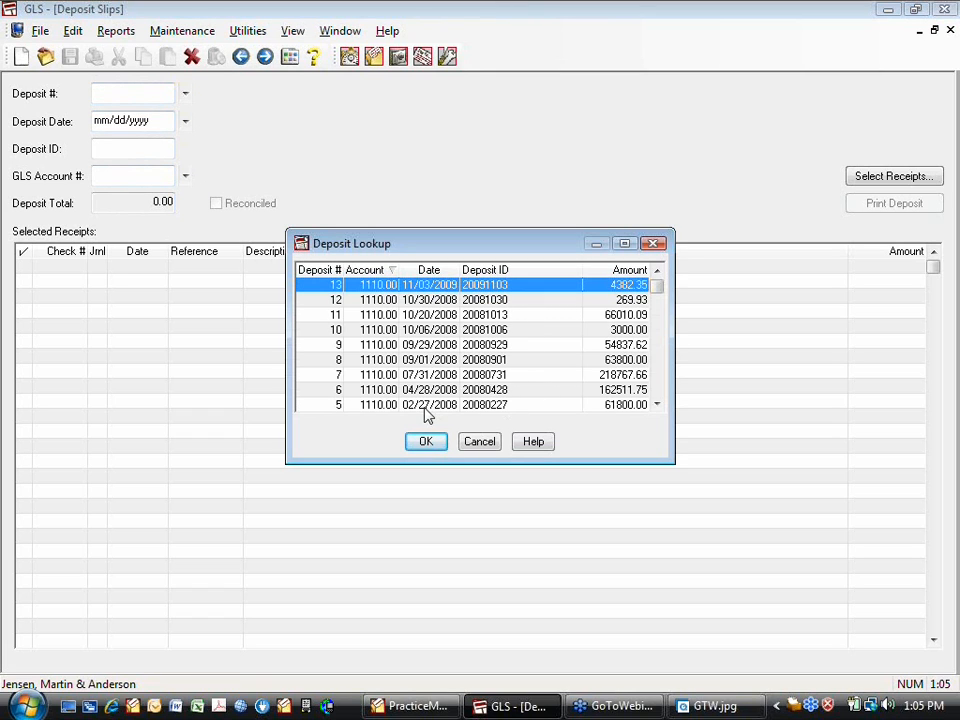
pyautogui.click(421, 291)
pyautogui.doubleClick(421, 291)
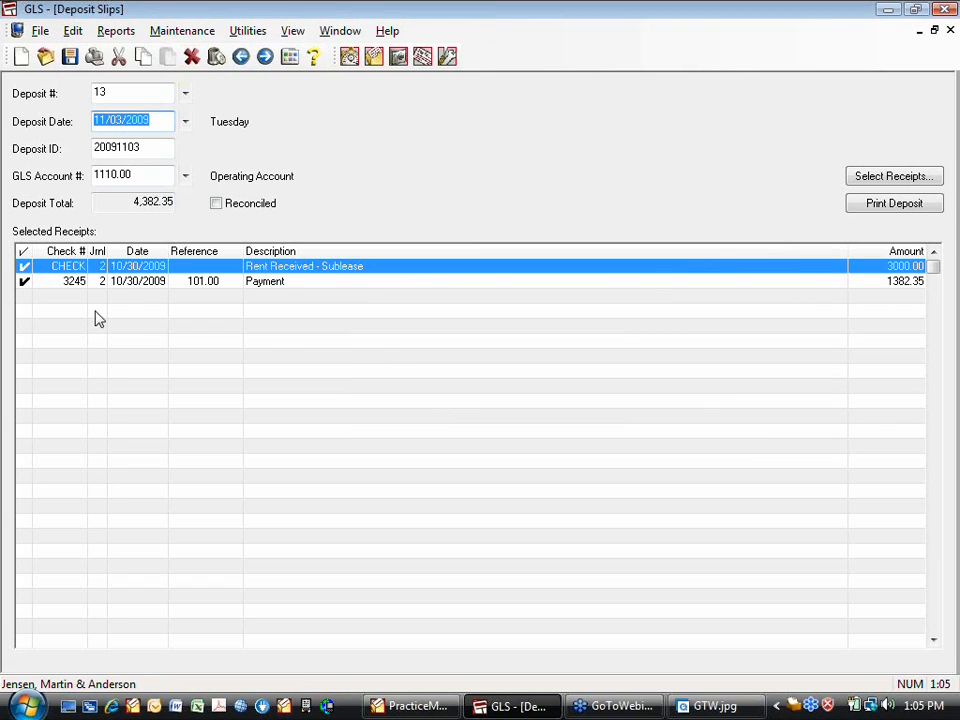
pyautogui.click(950, 30)
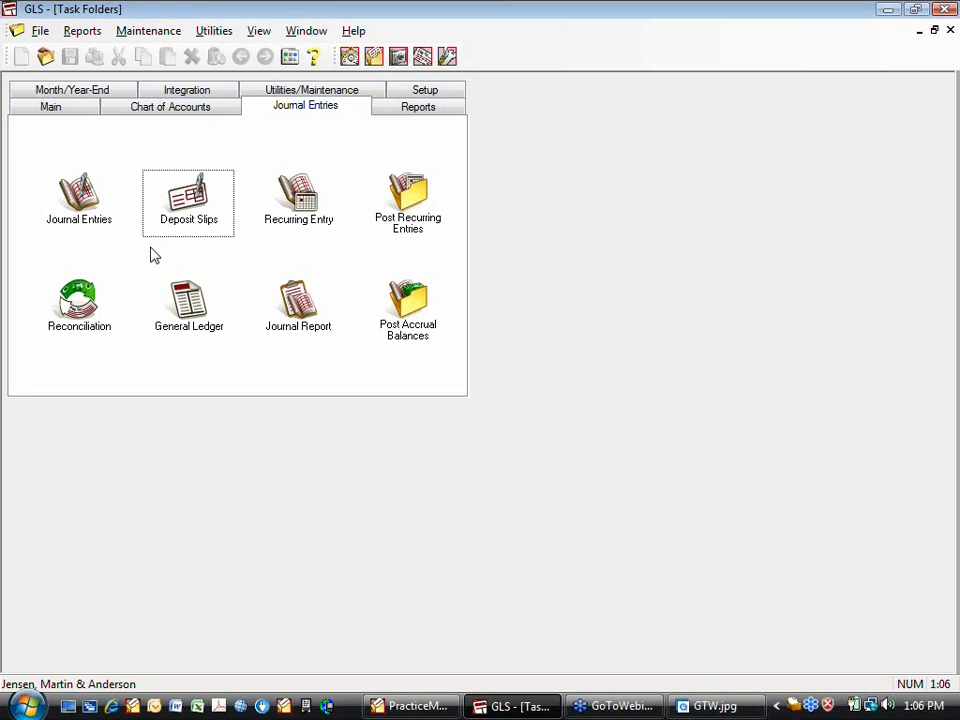
# Enter and save a GLS journal entry debiting 500.00 to 1110.00 Operating Account, described as Rent
pyautogui.doubleClick(84, 212)
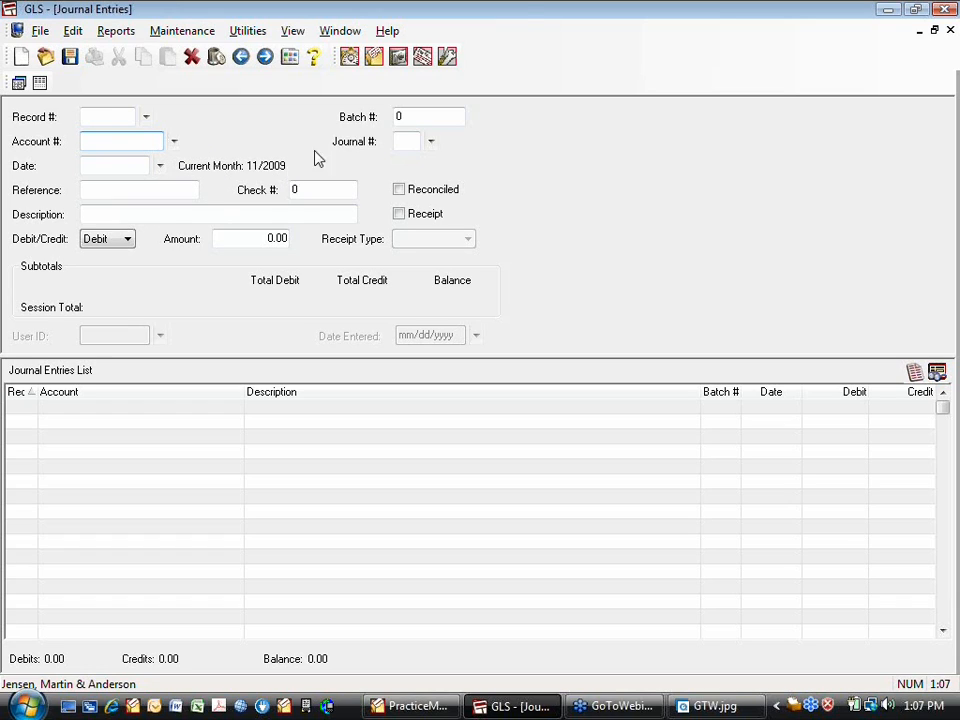
pyautogui.click(174, 141)
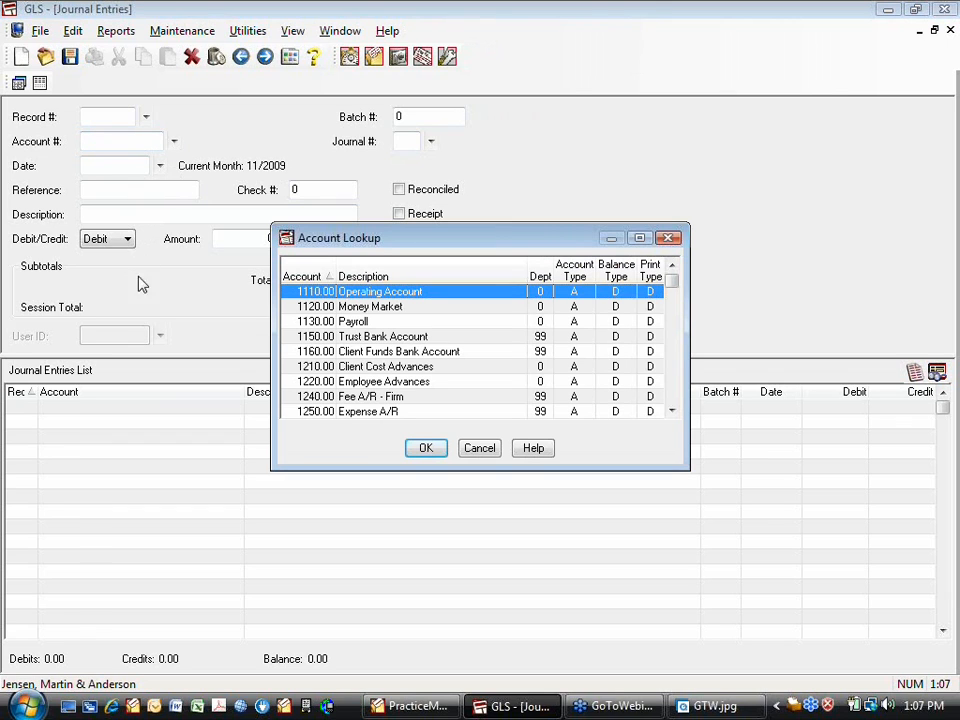
pyautogui.click(427, 451)
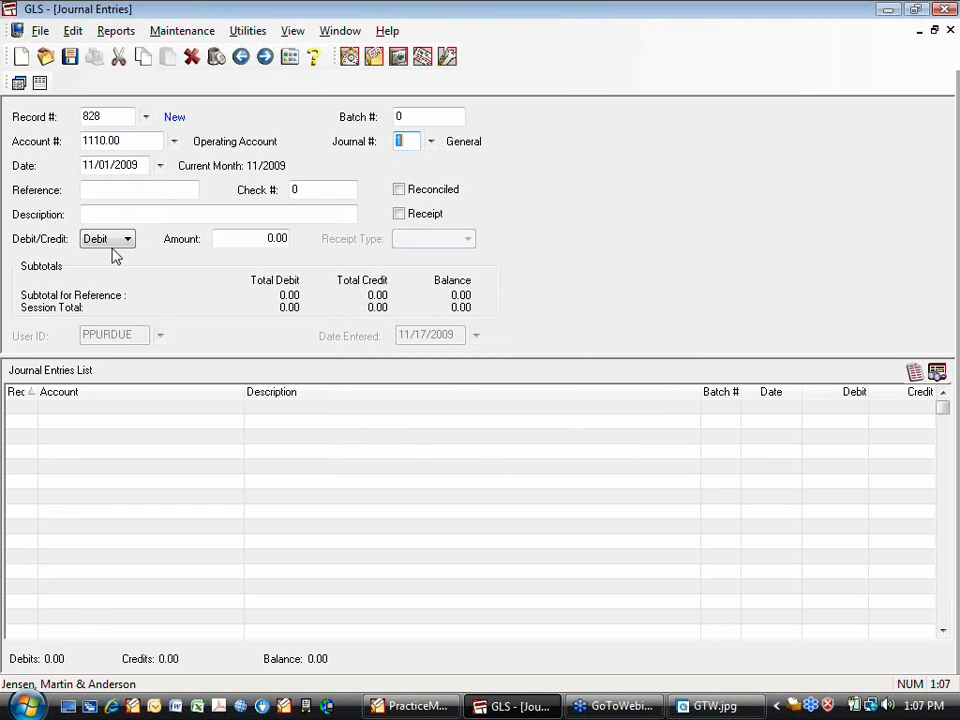
pyautogui.press('Tab')
pyautogui.press('Tab')
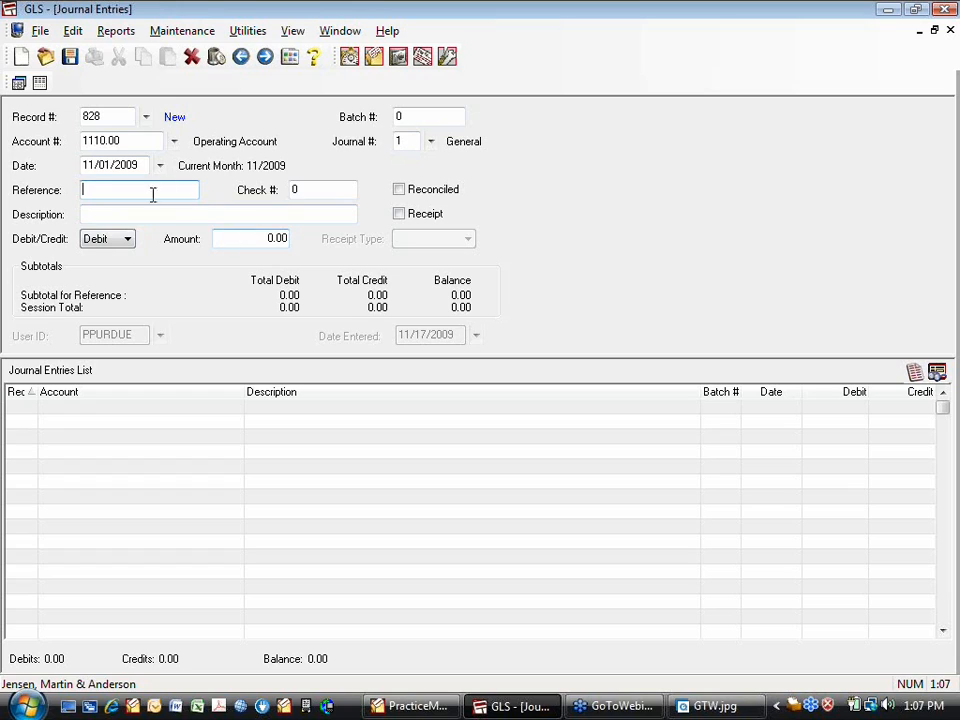
pyautogui.press('Tab')
pyautogui.press('Tab')
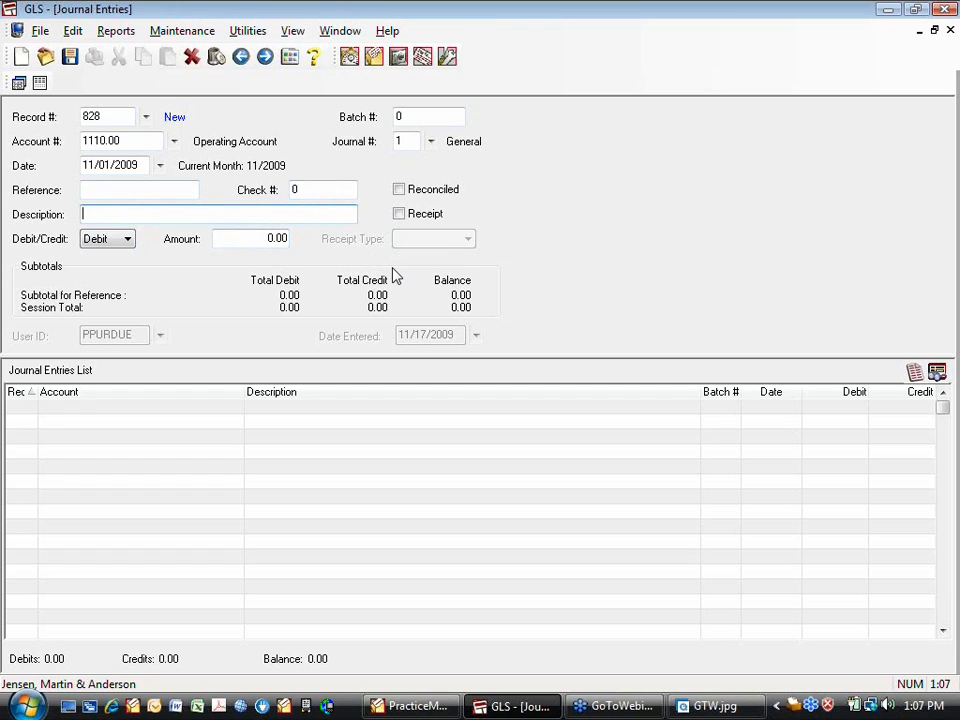
pyautogui.write('Rent')
pyautogui.press('Tab')
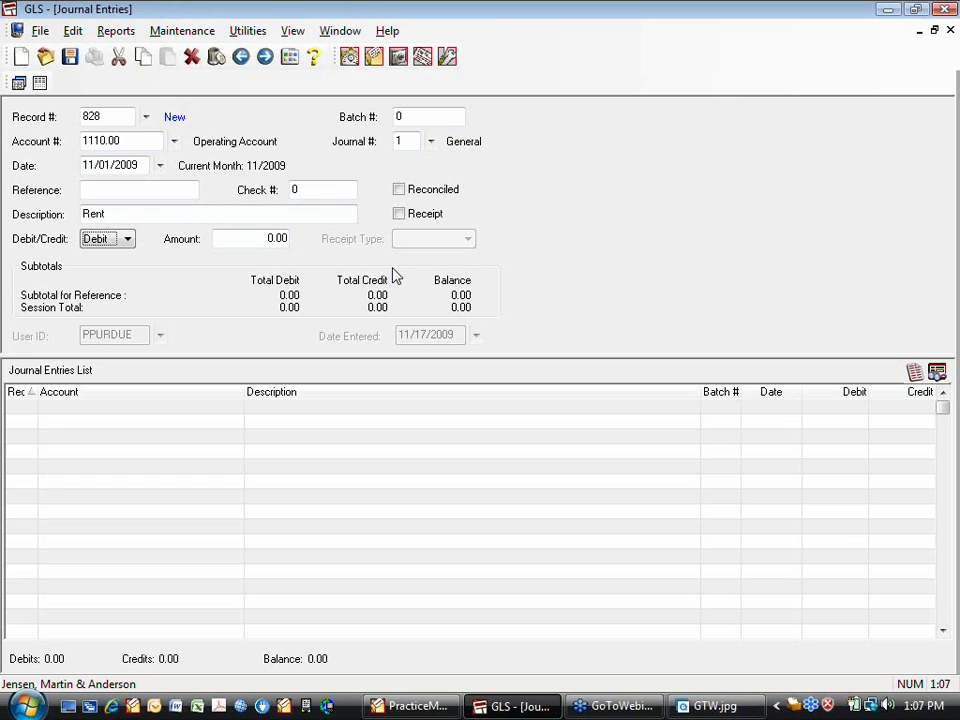
pyautogui.press('Tab')
pyautogui.write('500')
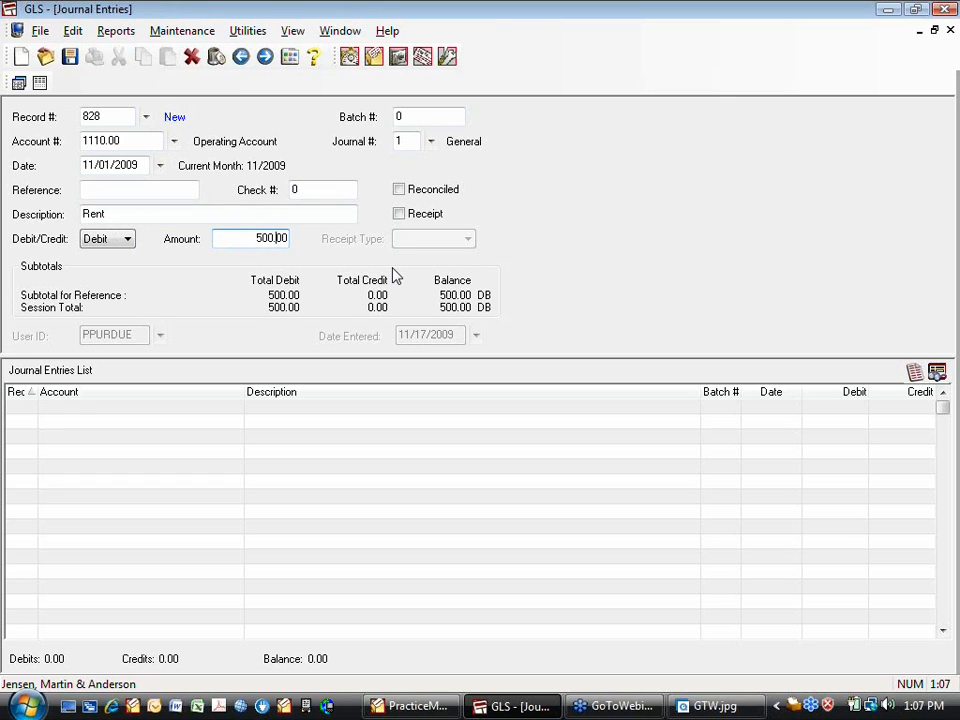
pyautogui.click(69, 57)
# Save a 500.00 Rent debit entry to 8010.00 Office Rent
pyautogui.click(174, 142)
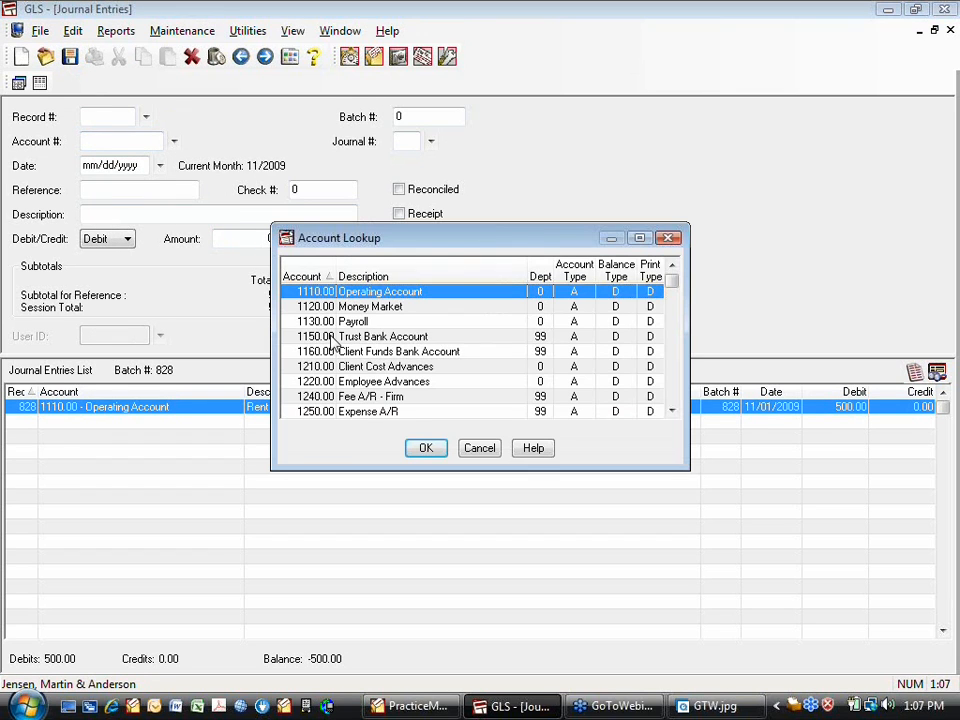
pyautogui.scroll(-7, 413, 413)
pyautogui.scroll(-4, 413, 413)
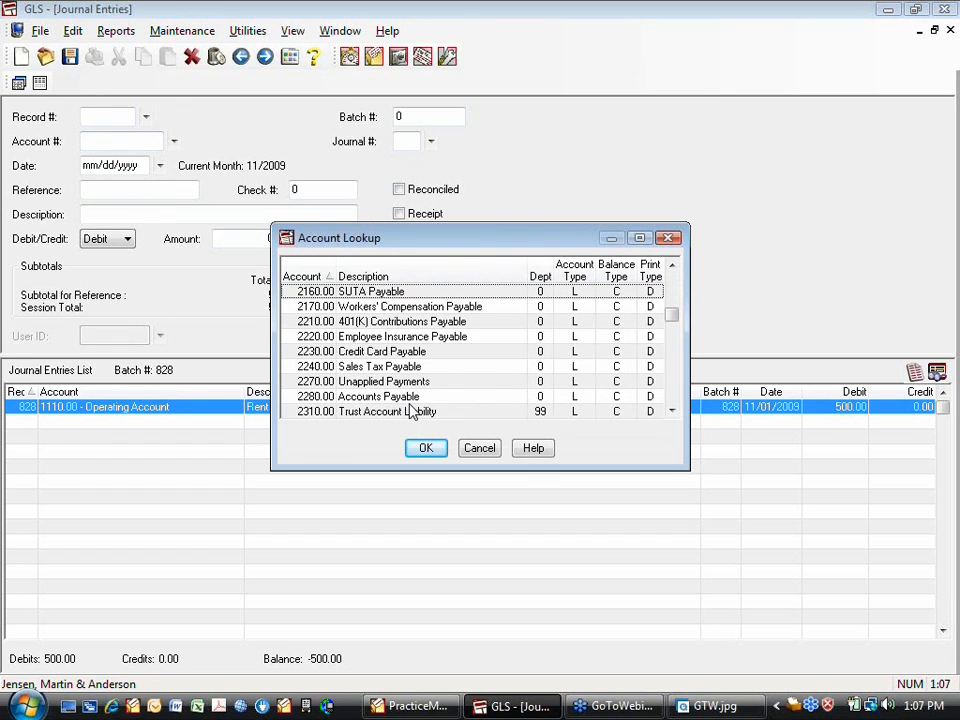
pyautogui.scroll(-1, 411, 412)
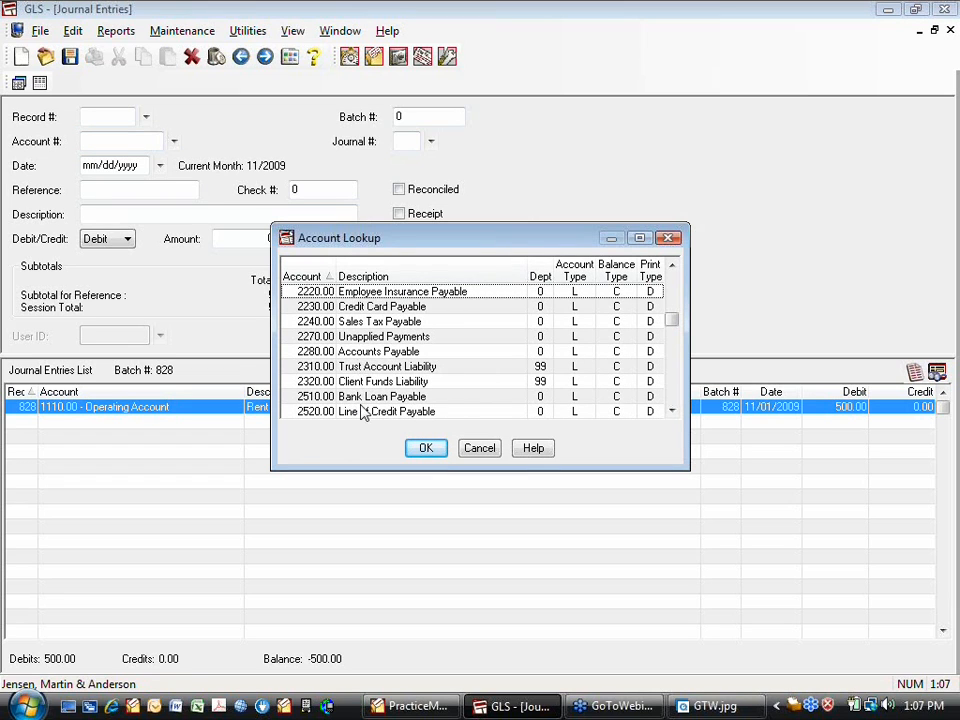
pyautogui.scroll(-4, 365, 411)
pyautogui.scroll(-1, 365, 414)
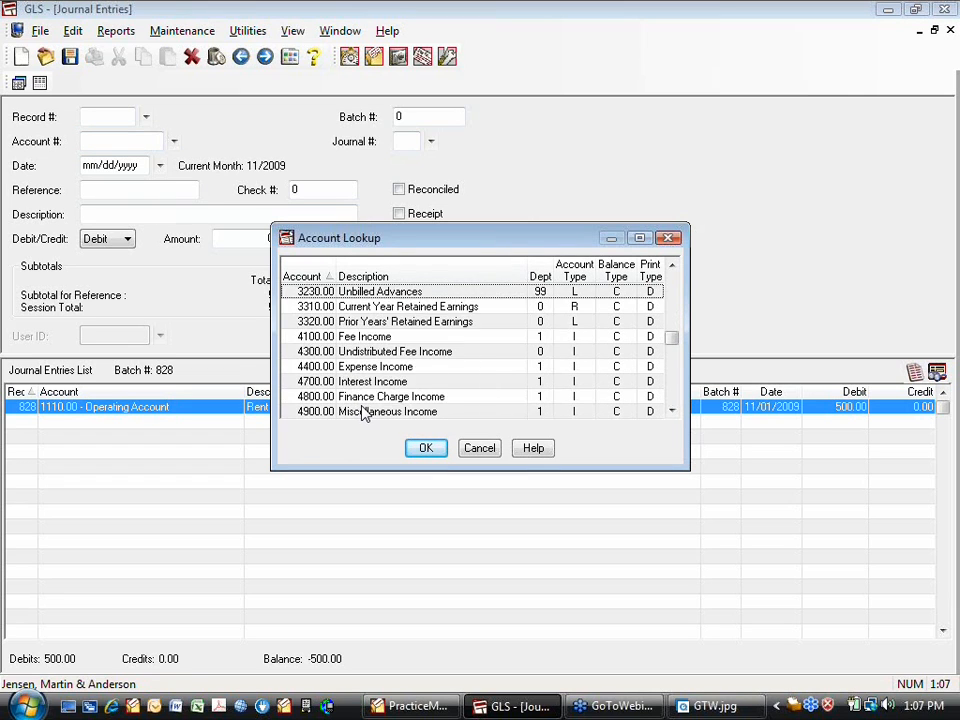
pyautogui.scroll(-6, 365, 414)
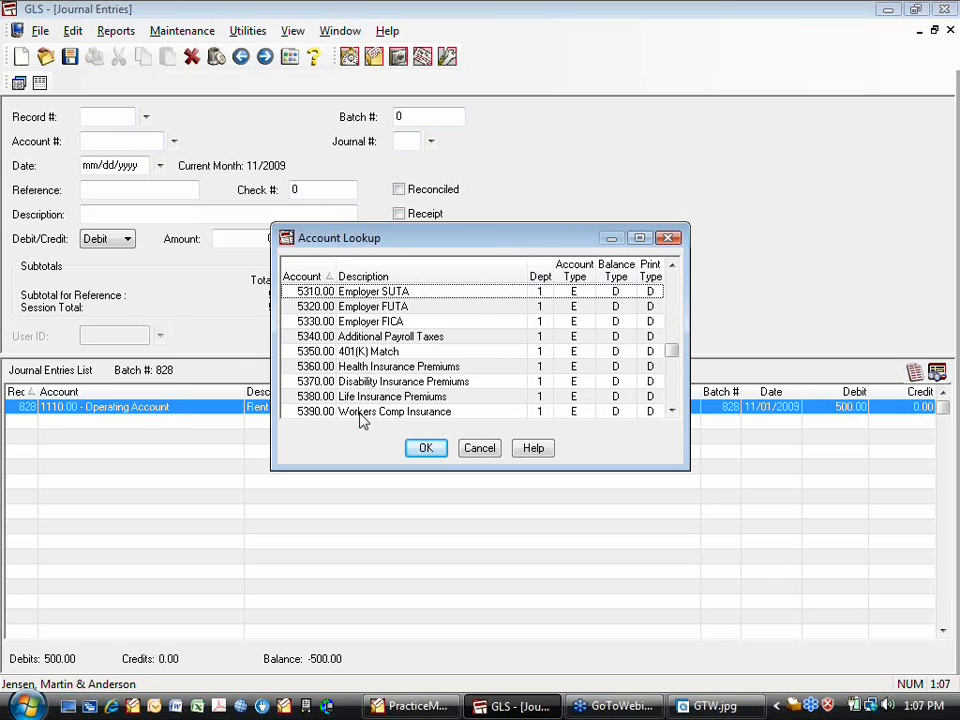
pyautogui.scroll(-2, 364, 418)
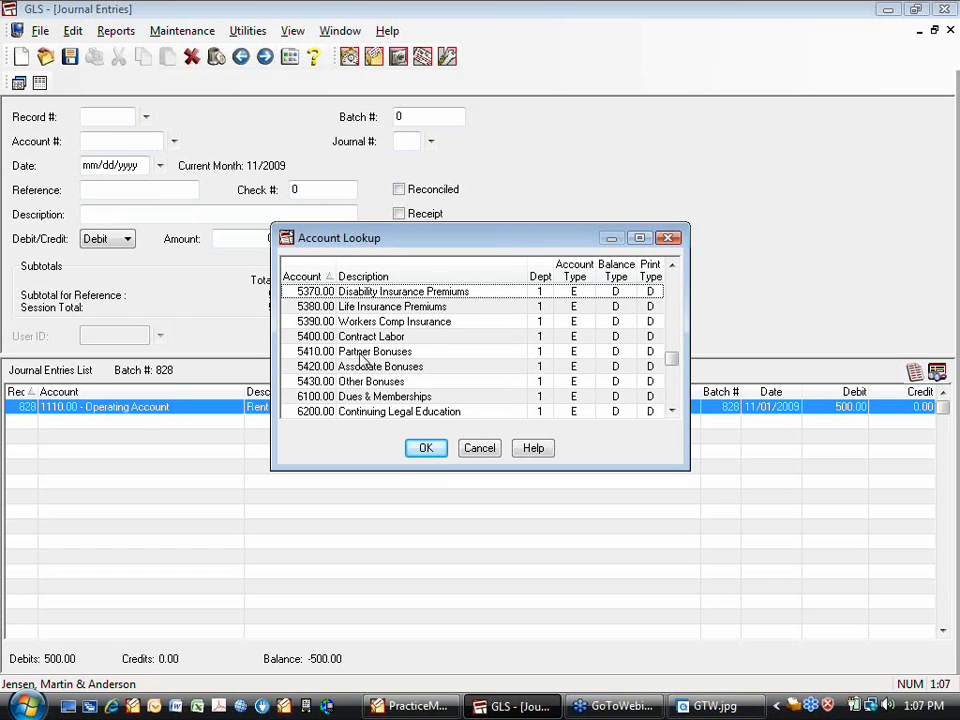
pyautogui.scroll(-4, 364, 402)
pyautogui.click(368, 382)
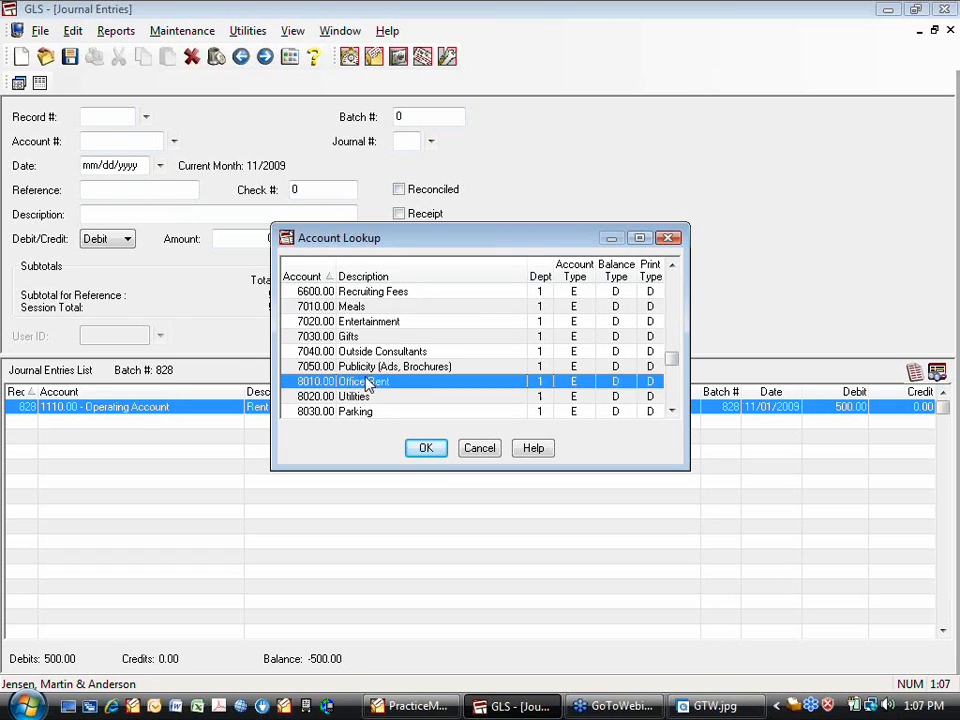
pyautogui.click(423, 448)
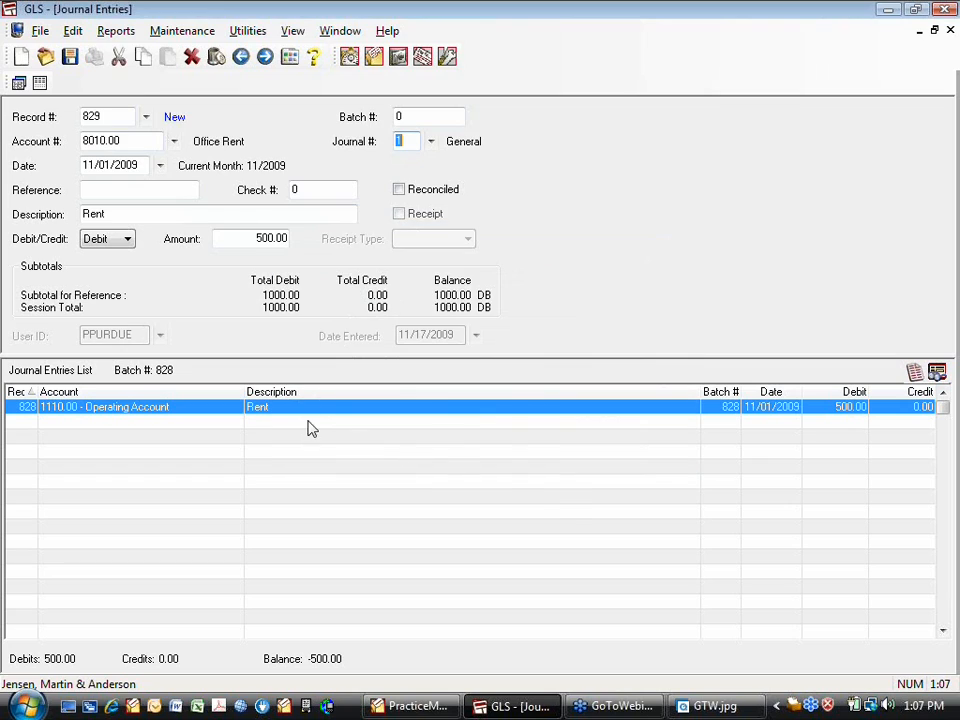
pyautogui.click(70, 58)
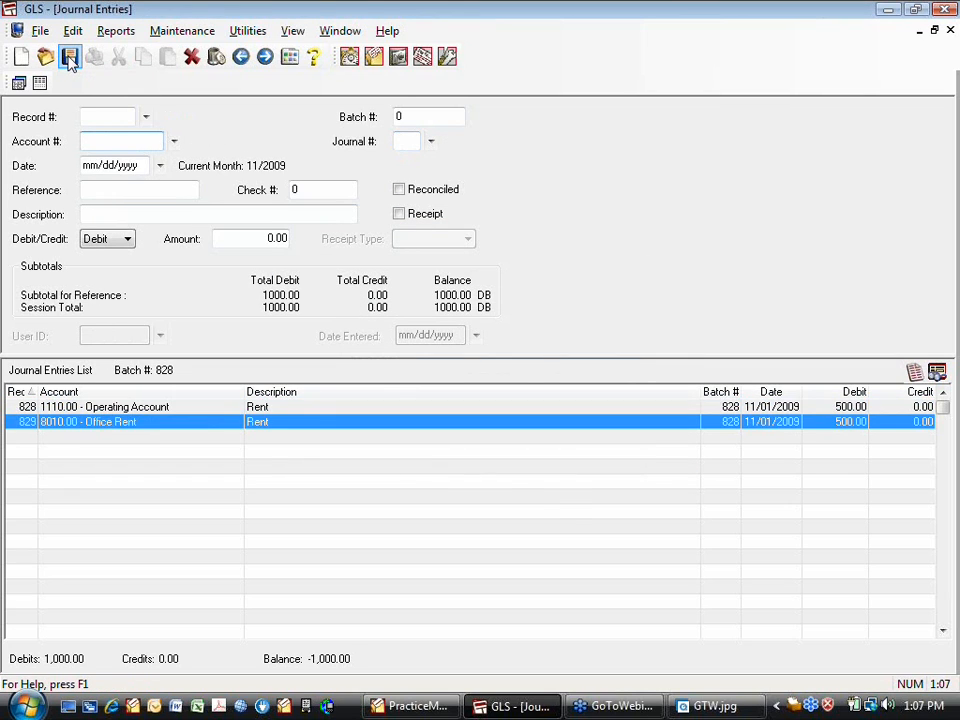
# Save a matching 500.00 Office Rent entry as a credit
pyautogui.click(84, 426)
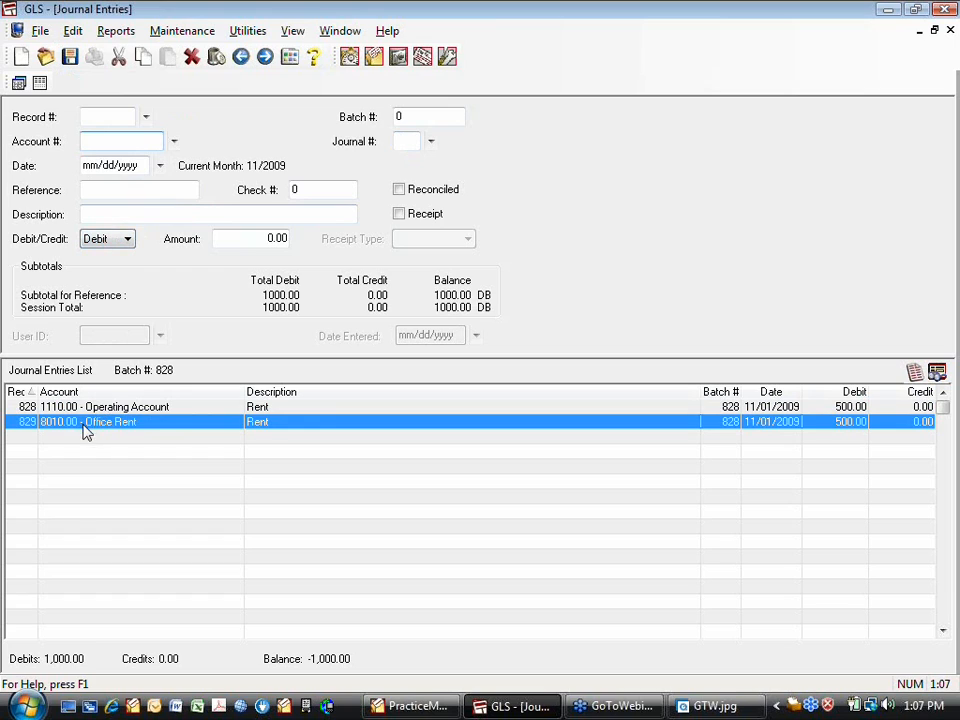
pyautogui.click(122, 240)
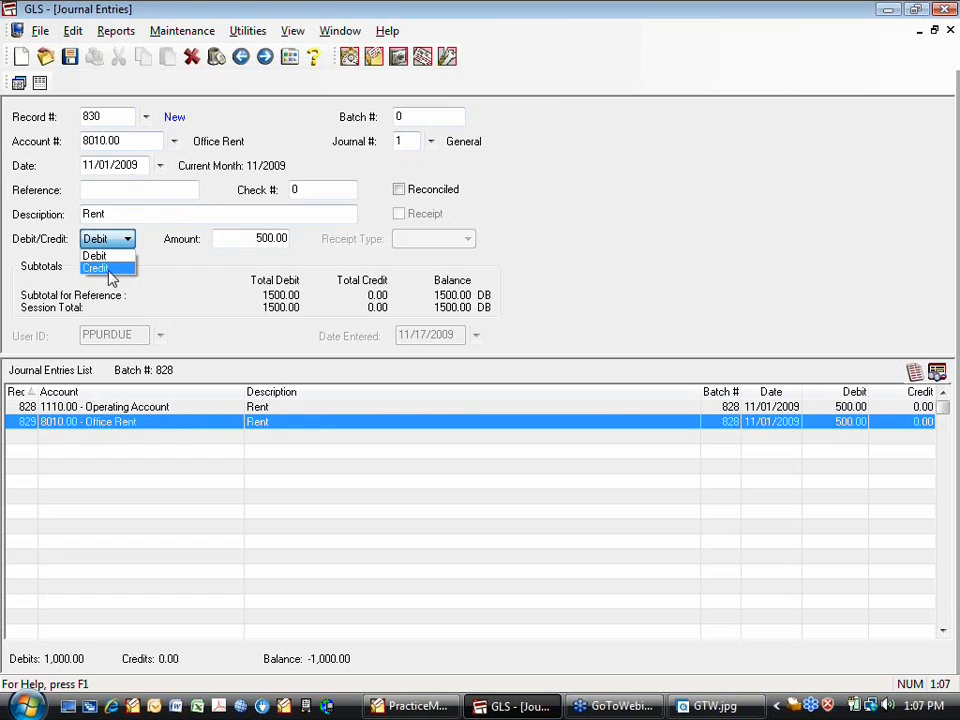
pyautogui.click(108, 269)
pyautogui.click(70, 58)
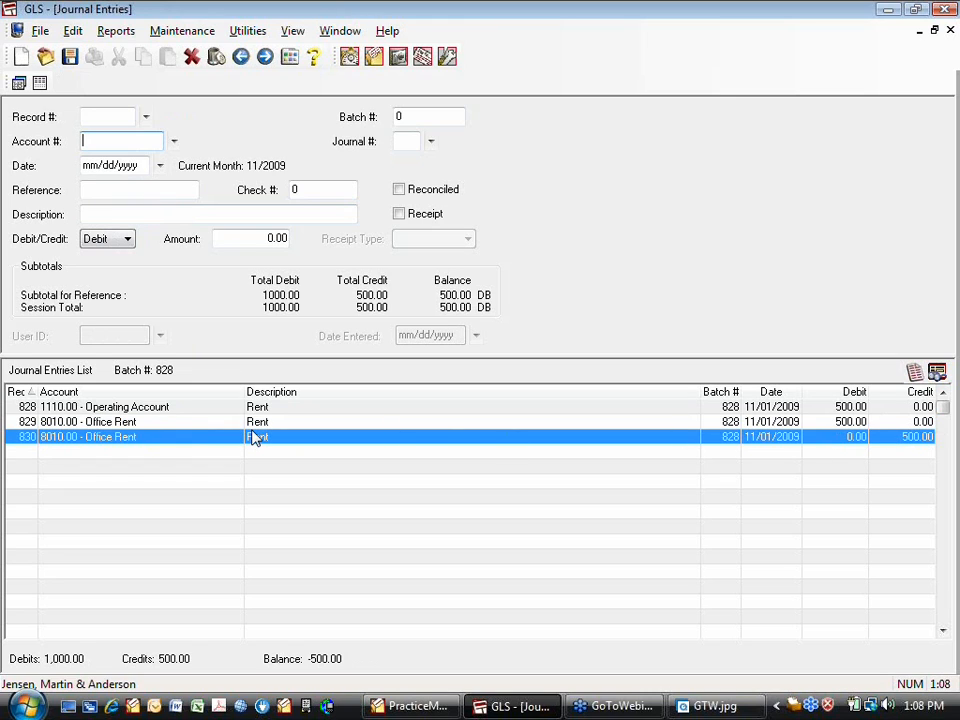
# Delete the extra Office Rent debit, record 829
pyautogui.click(162, 424)
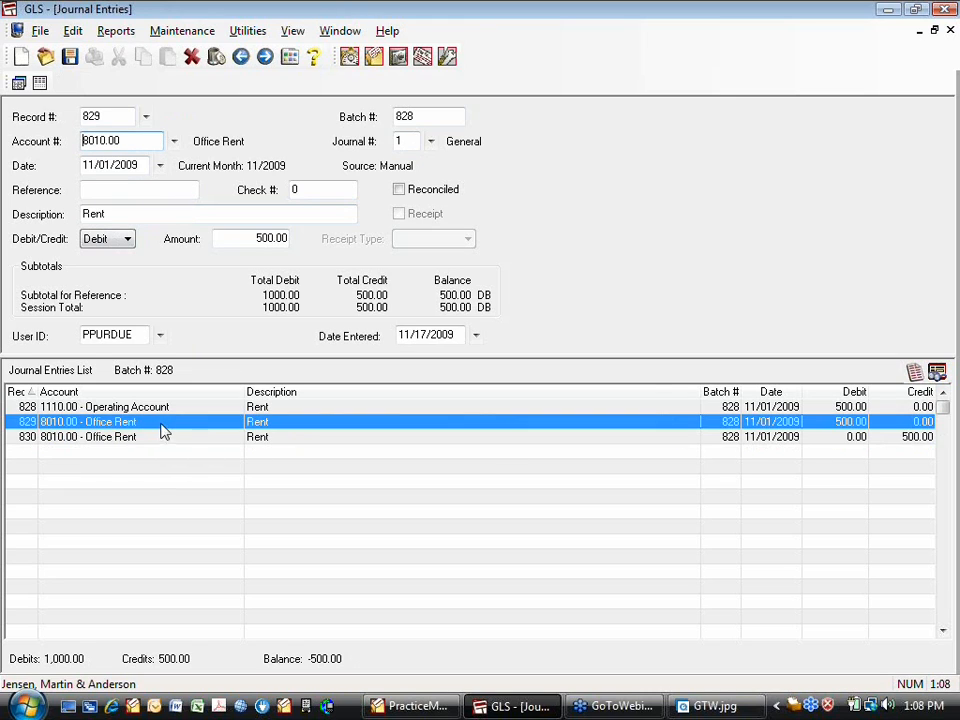
pyautogui.click(216, 56)
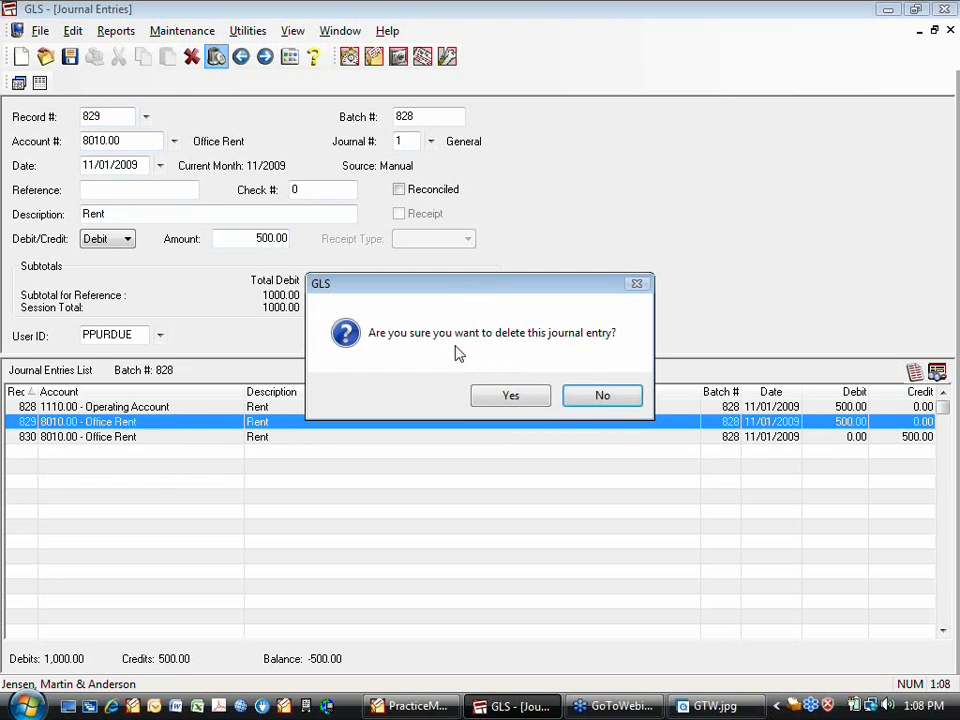
pyautogui.click(492, 398)
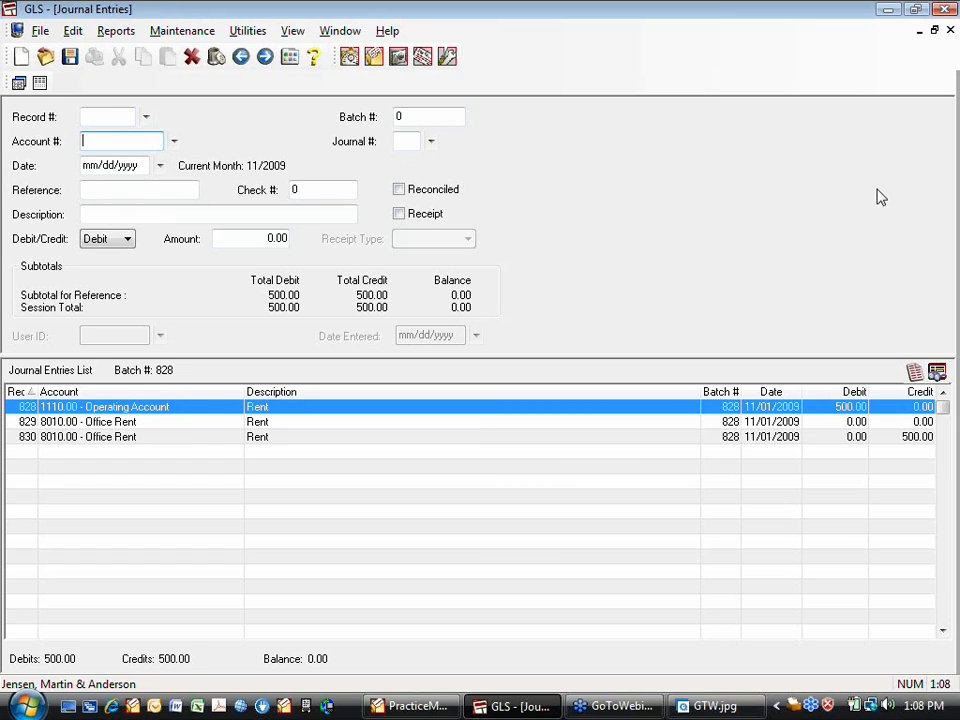
# Mark the Operating Account Rent entry 828 as a Check receipt and save it
pyautogui.click(163, 410)
pyautogui.doubleClick(163, 408)
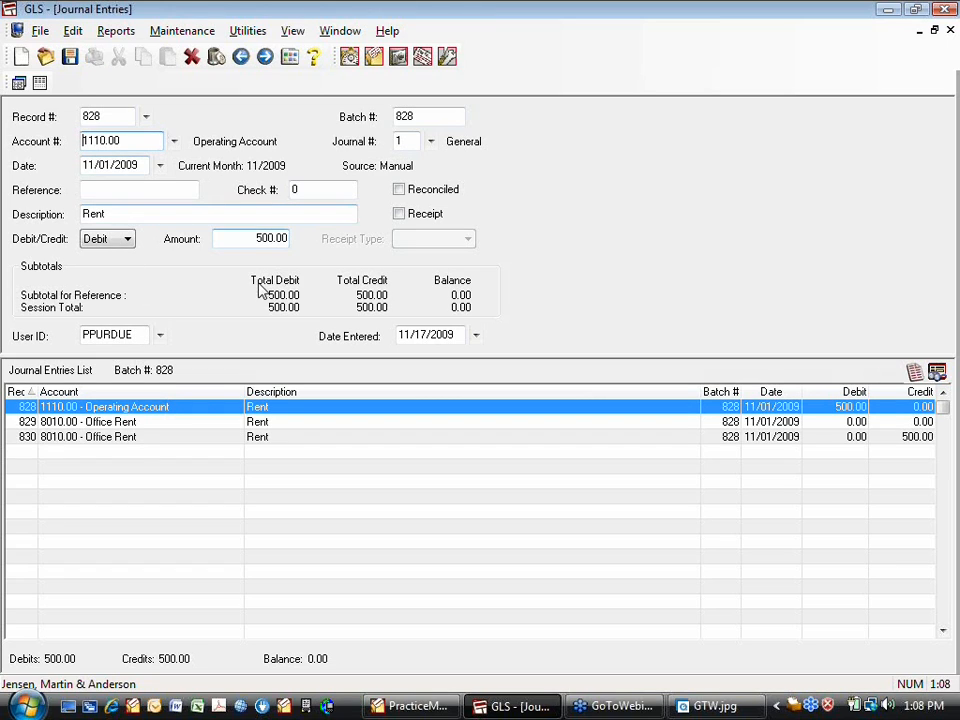
pyautogui.click(399, 215)
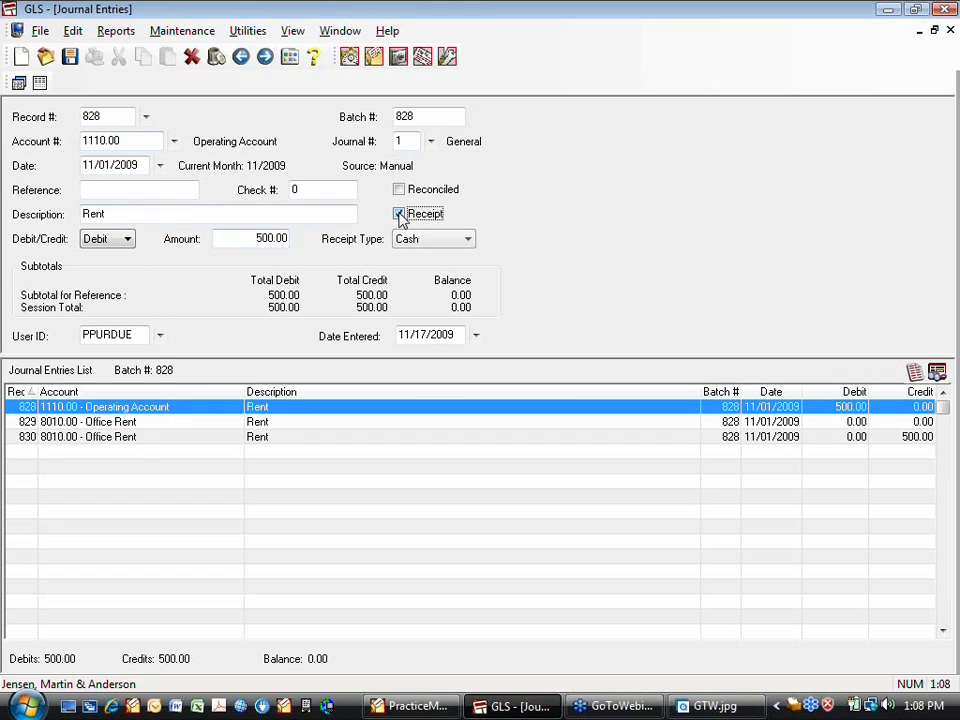
pyautogui.click(466, 240)
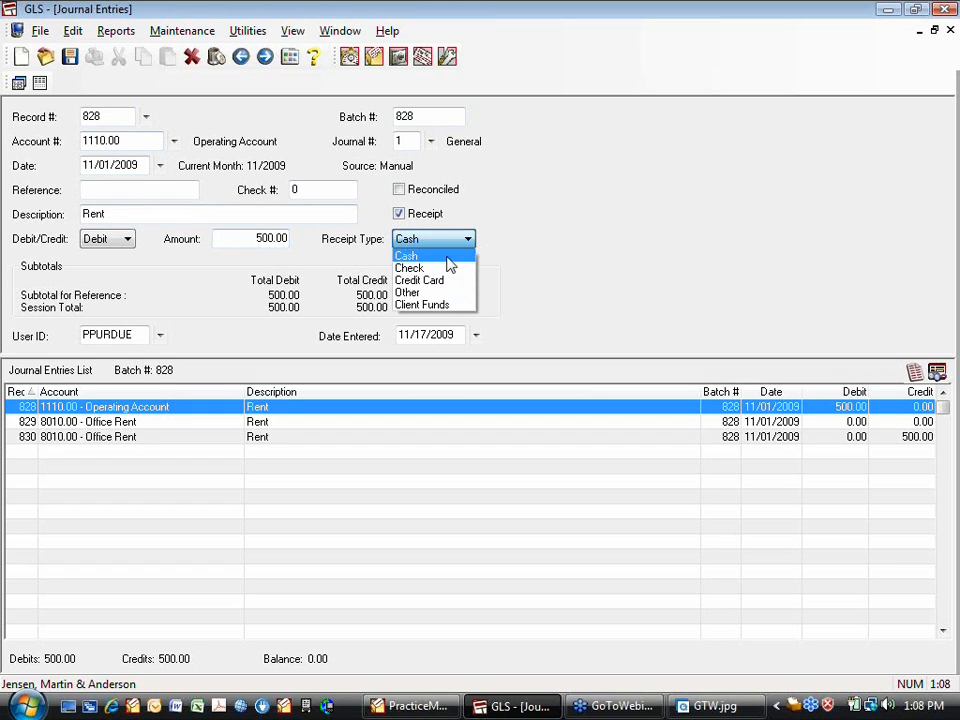
pyautogui.click(420, 272)
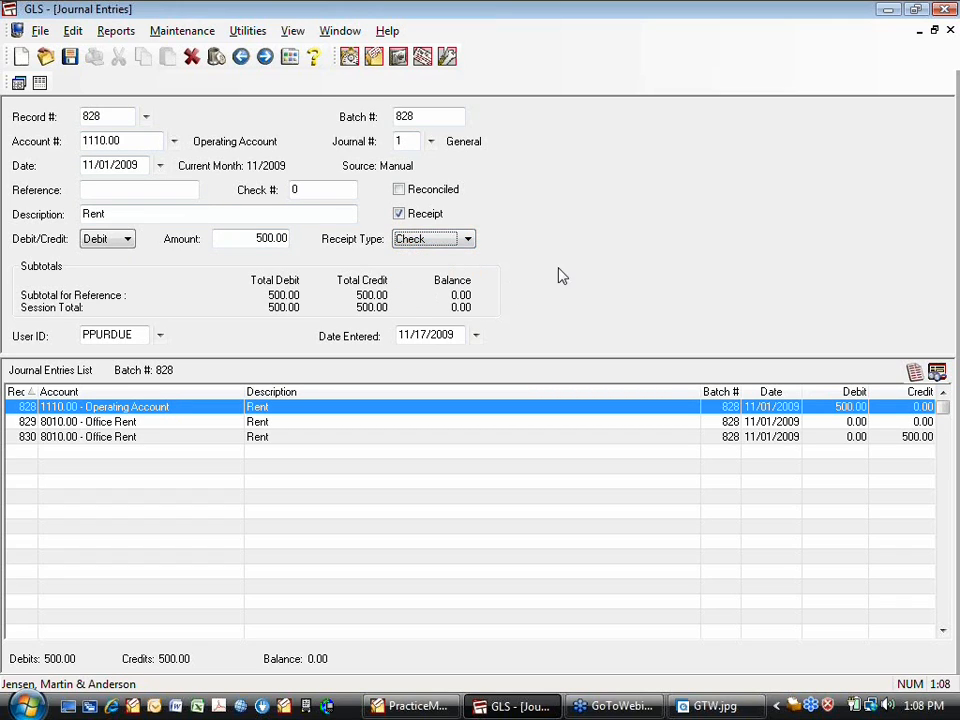
pyautogui.click(69, 58)
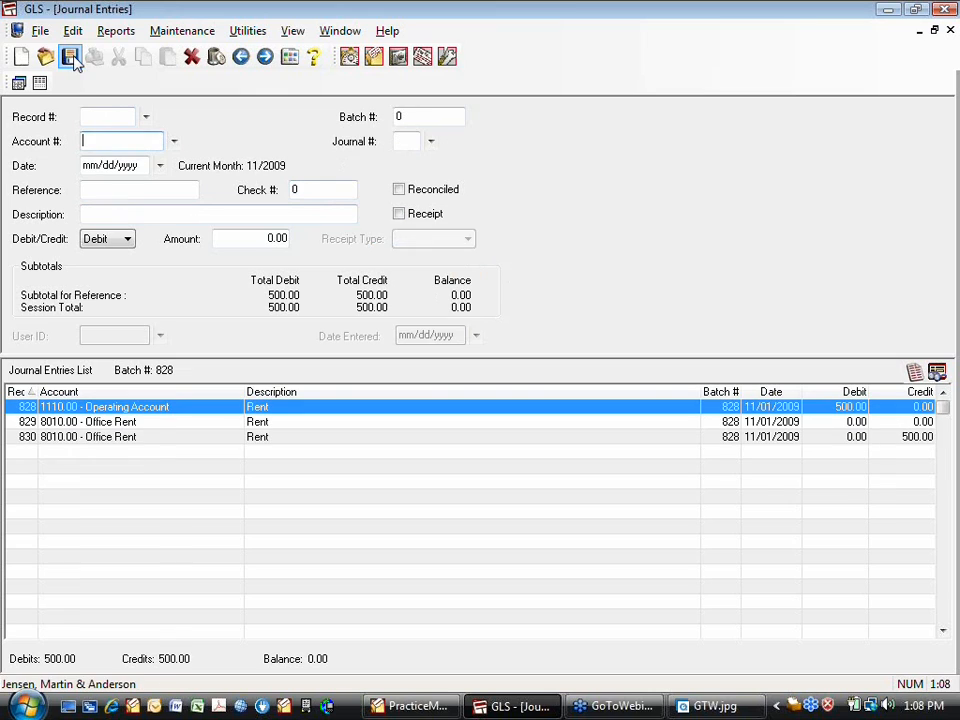
# Close journal entries, cancelling the verification list without printing
pyautogui.click(950, 33)
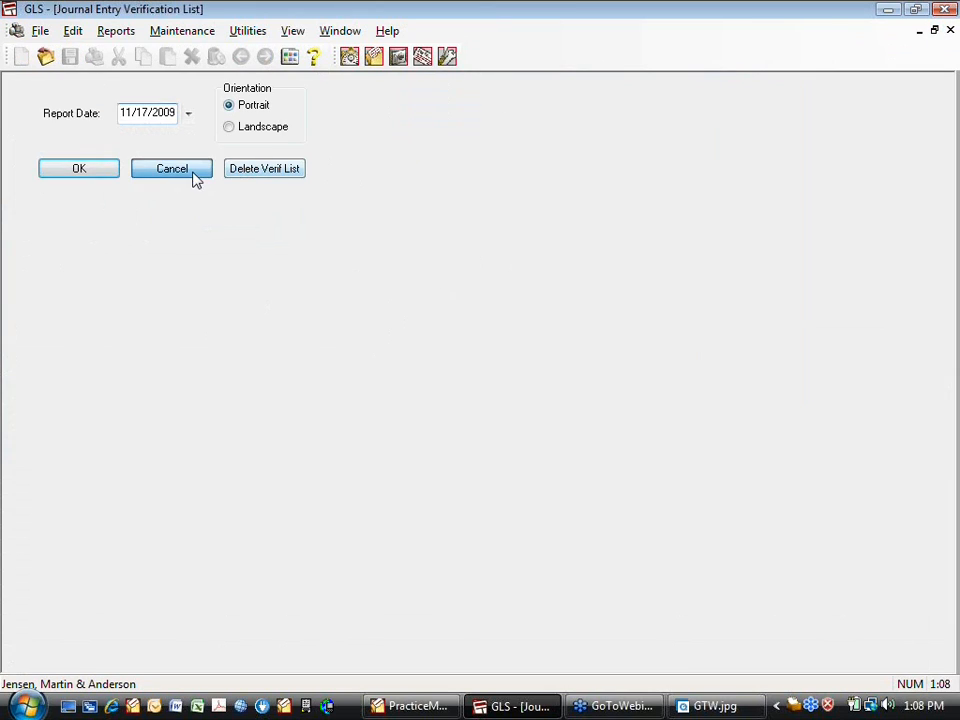
pyautogui.click(190, 172)
pyautogui.click(172, 185)
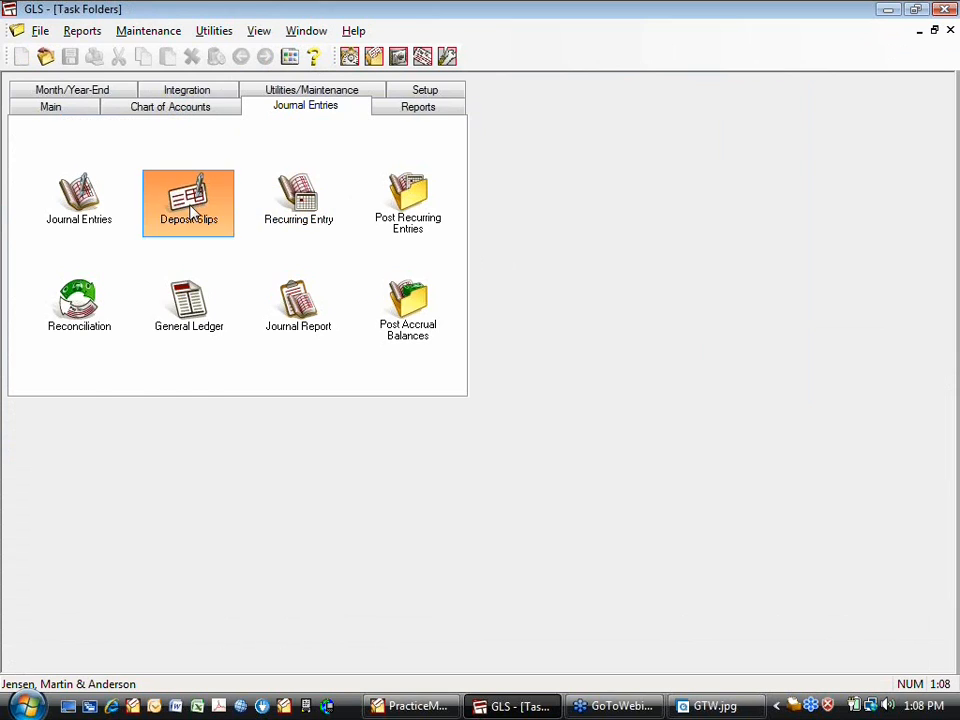
# Start new deposit slip 14 and choose 1110.00 Operating Account as its account
pyautogui.click(22, 57)
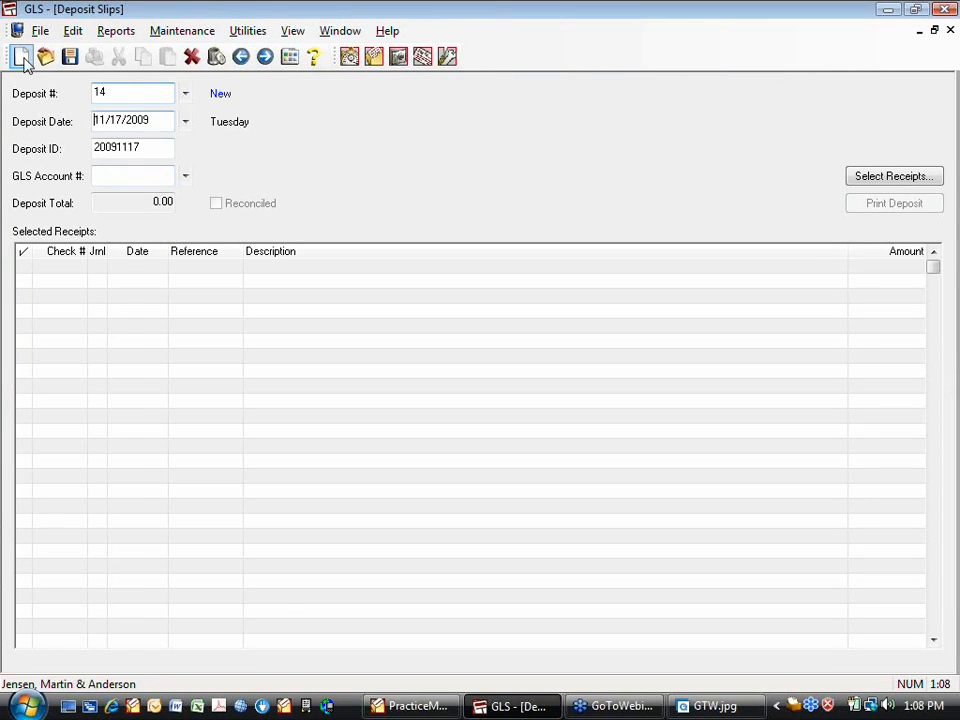
pyautogui.click(185, 177)
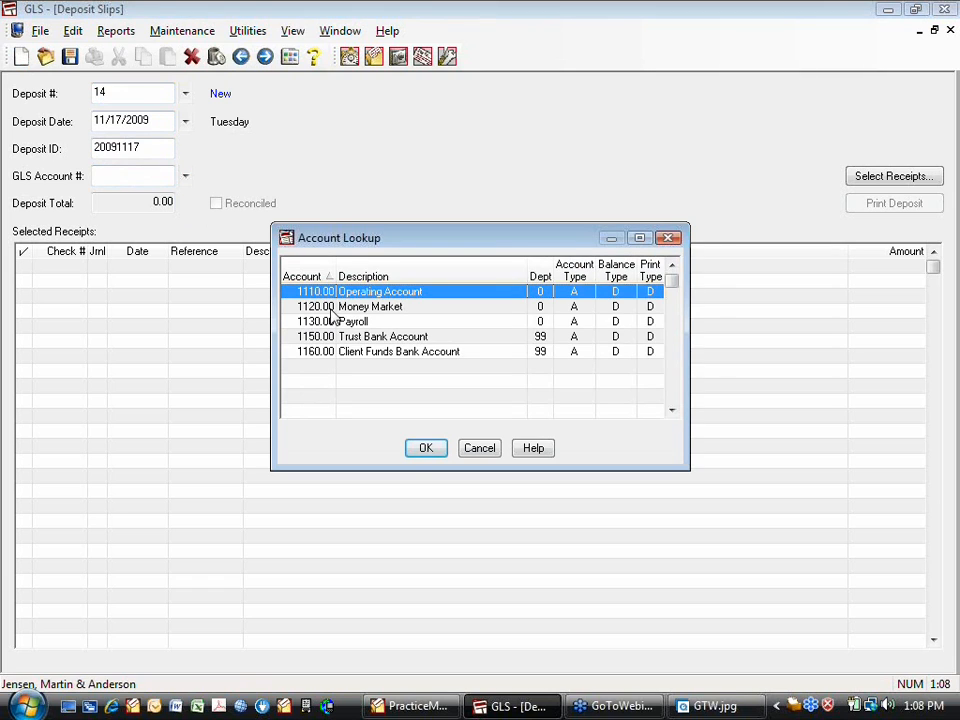
pyautogui.click(410, 448)
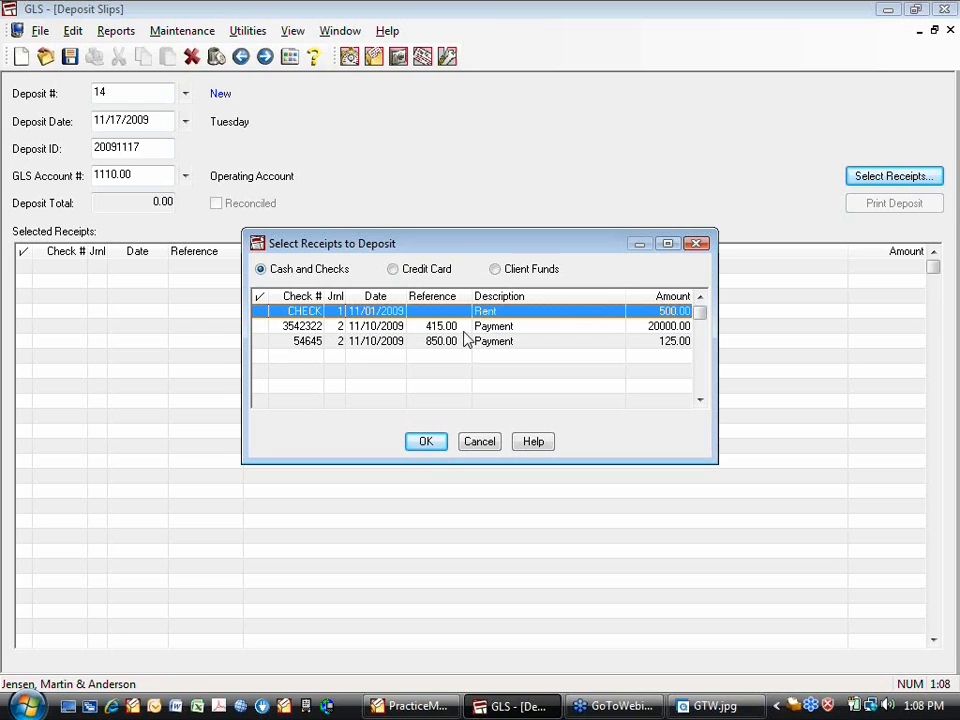
# Add receipts 54645, 3542322 and the rent CHECK (500.00, 20000.00, 125.00) to deposit 14
pyautogui.click(430, 342)
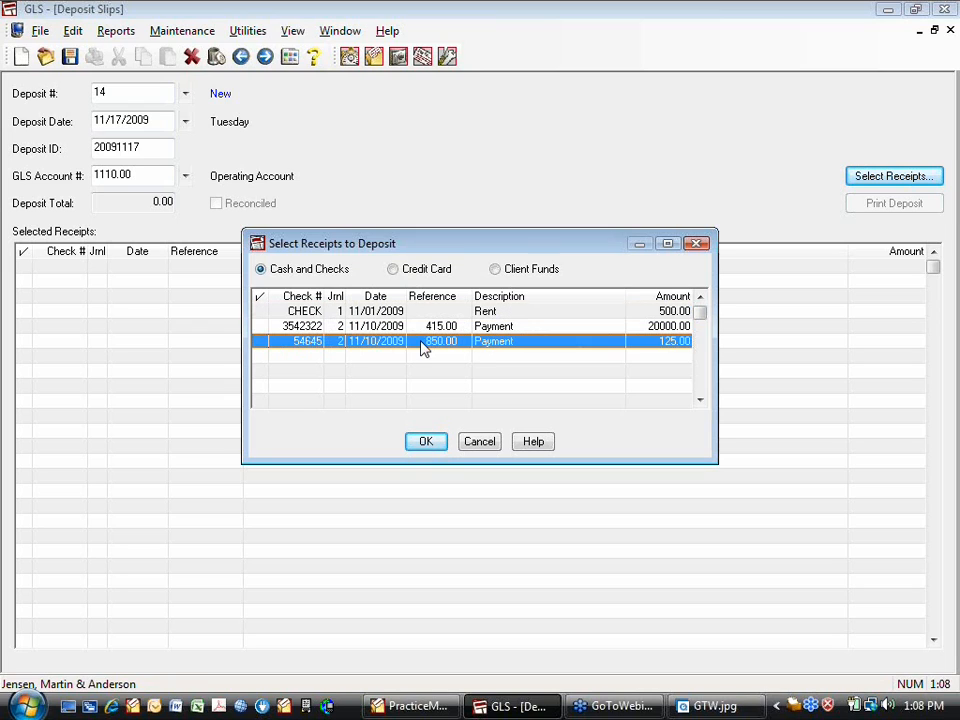
pyautogui.click(262, 341)
pyautogui.click(261, 327)
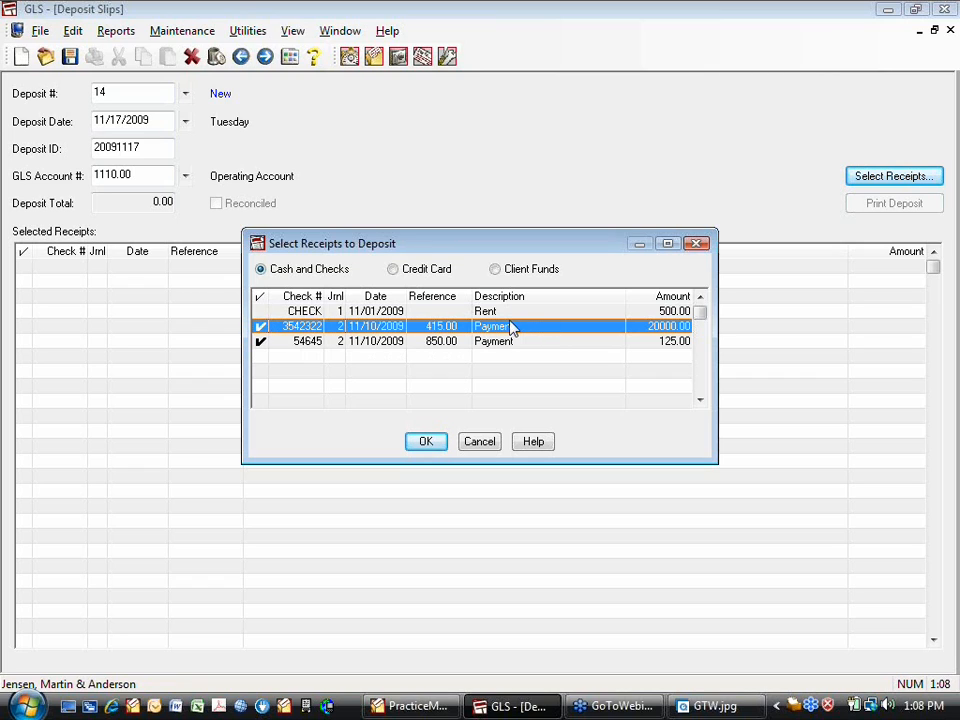
pyautogui.click(258, 311)
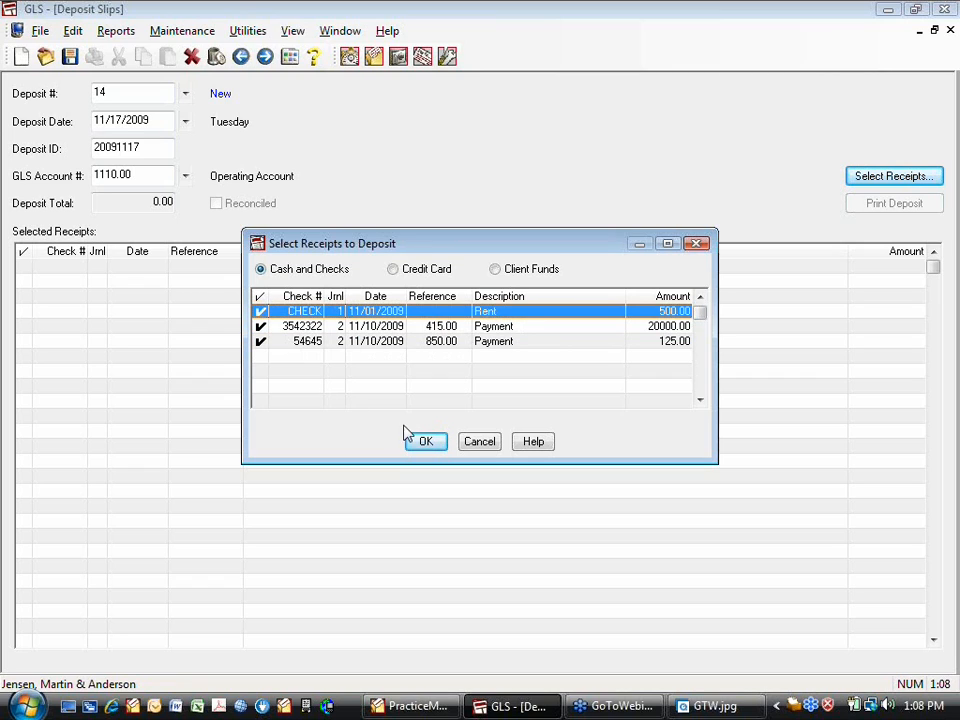
pyautogui.click(426, 440)
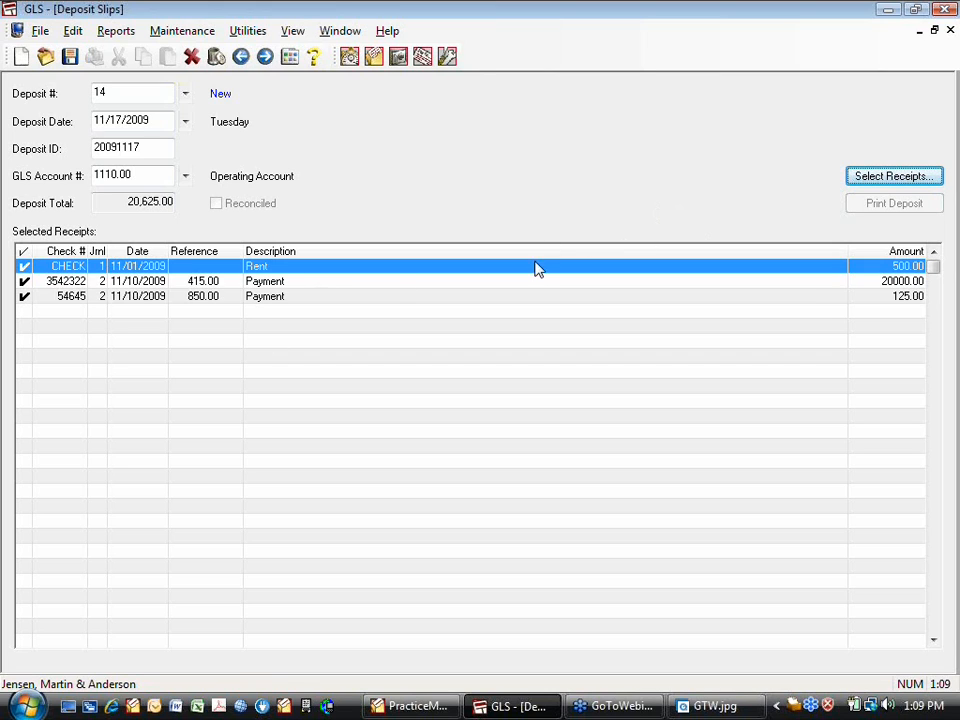
pyautogui.click(862, 184)
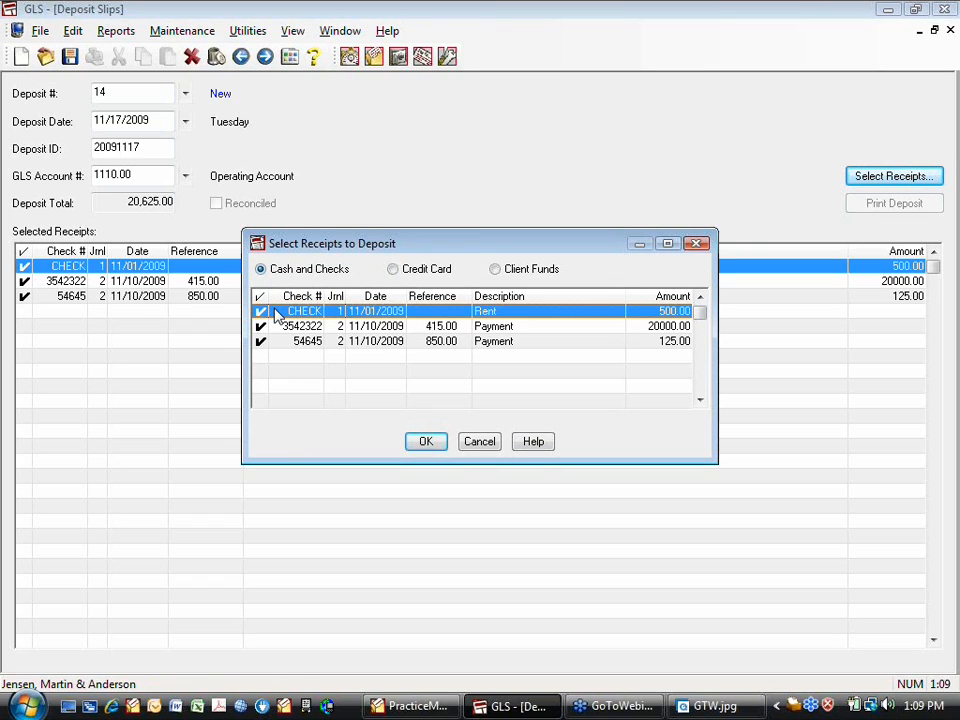
pyautogui.click(393, 270)
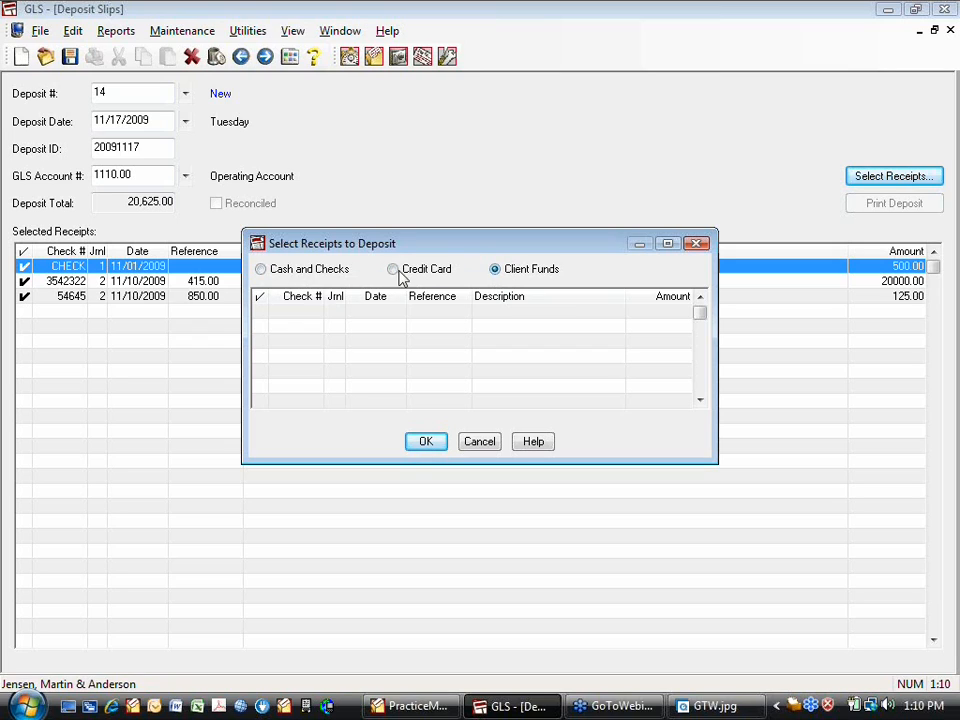
pyautogui.click(270, 272)
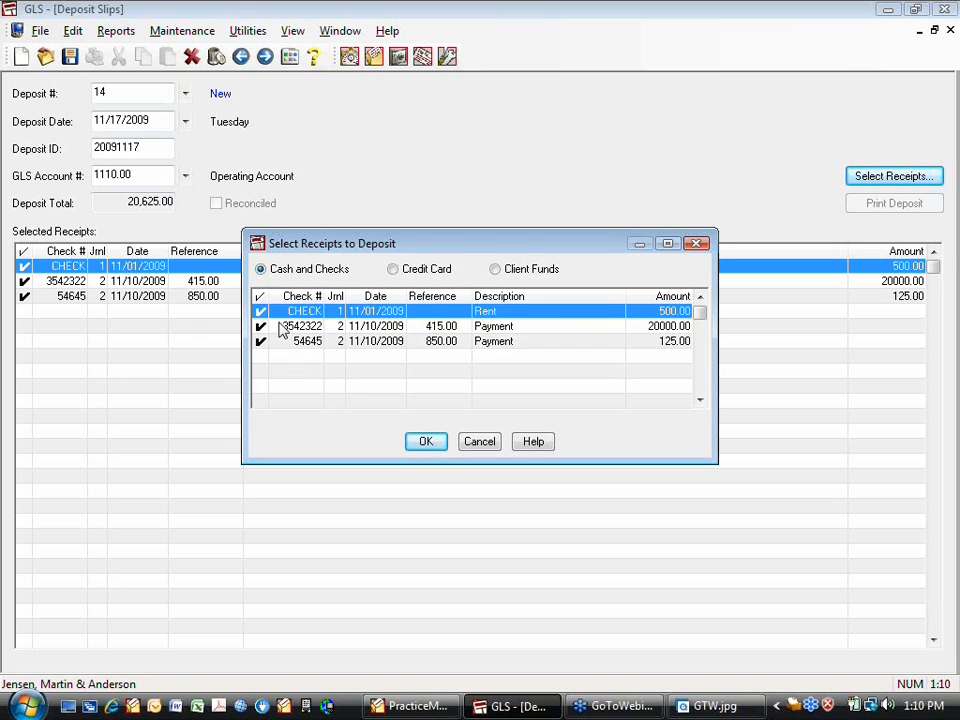
pyautogui.click(495, 270)
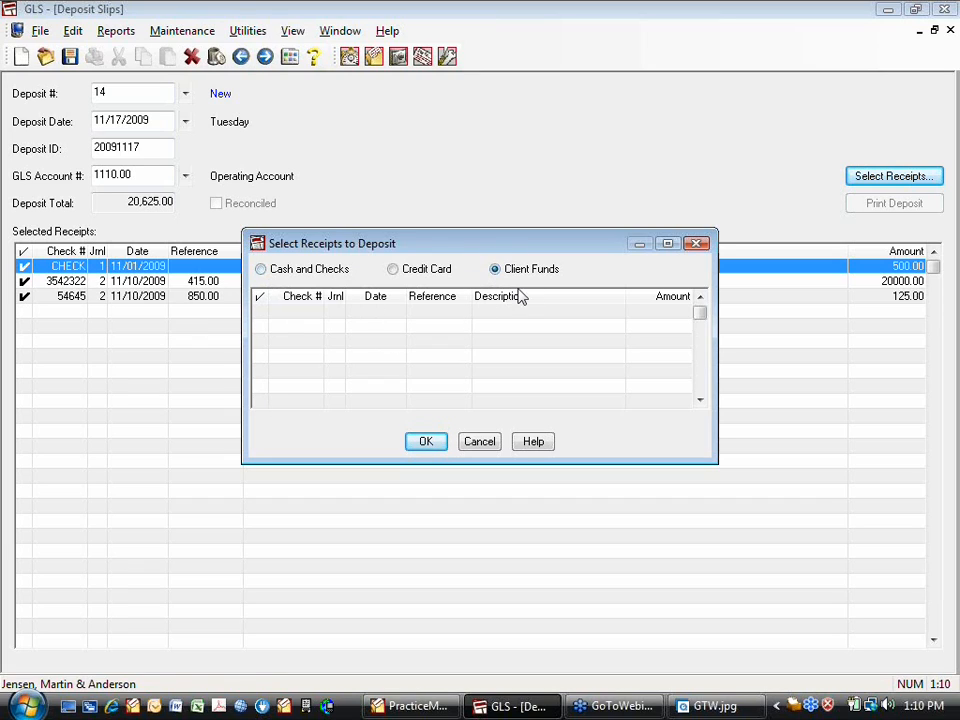
pyautogui.click(481, 445)
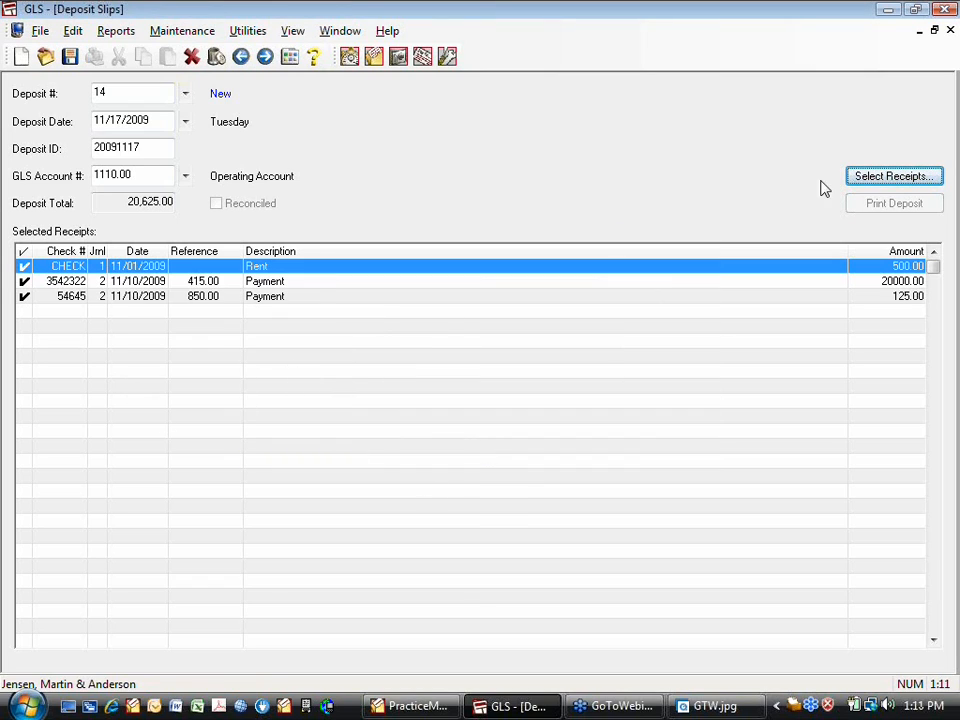
# Close deposit slip 14, saving its changes
pyautogui.click(950, 30)
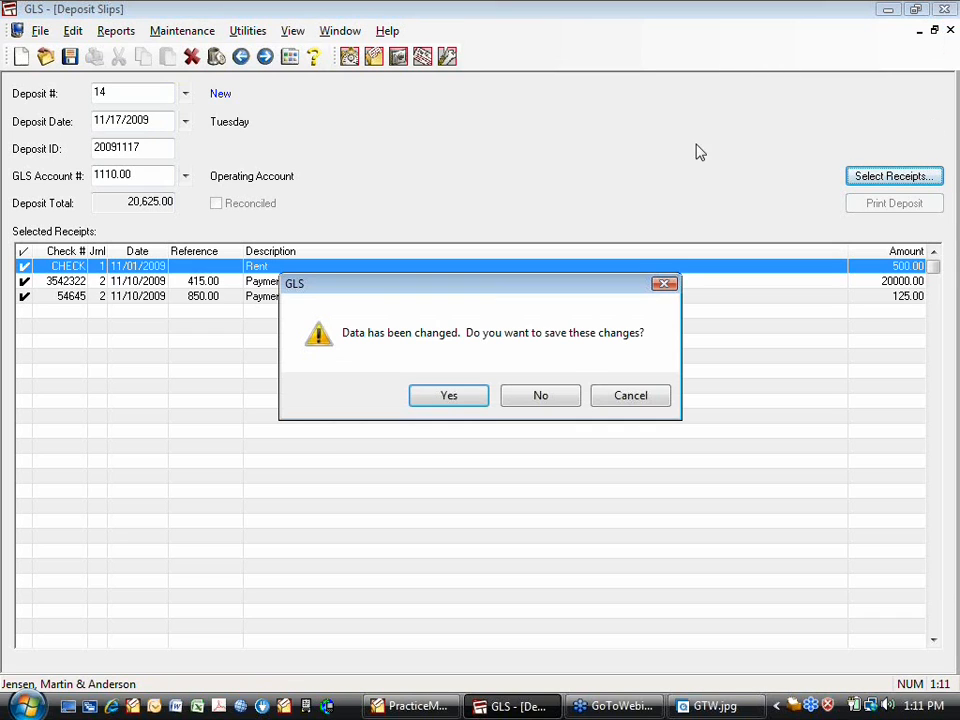
pyautogui.click(451, 398)
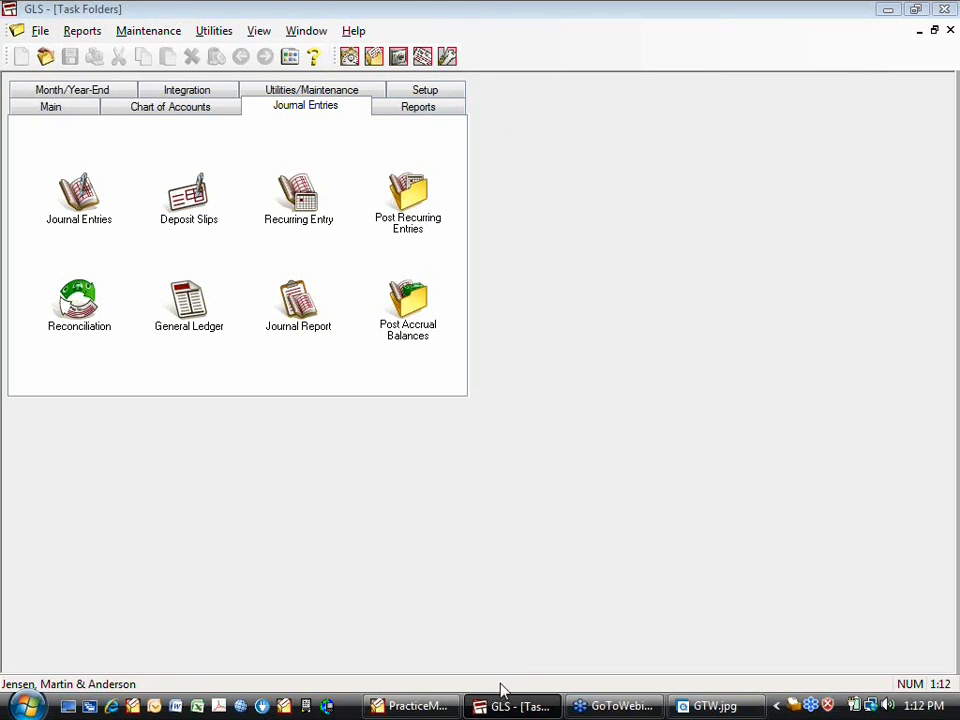
# Add a new PracticeMaster event on Tuesday, Nov 17, 9:00–10:00 AM from the Daily Calendar
pyautogui.click(424, 706)
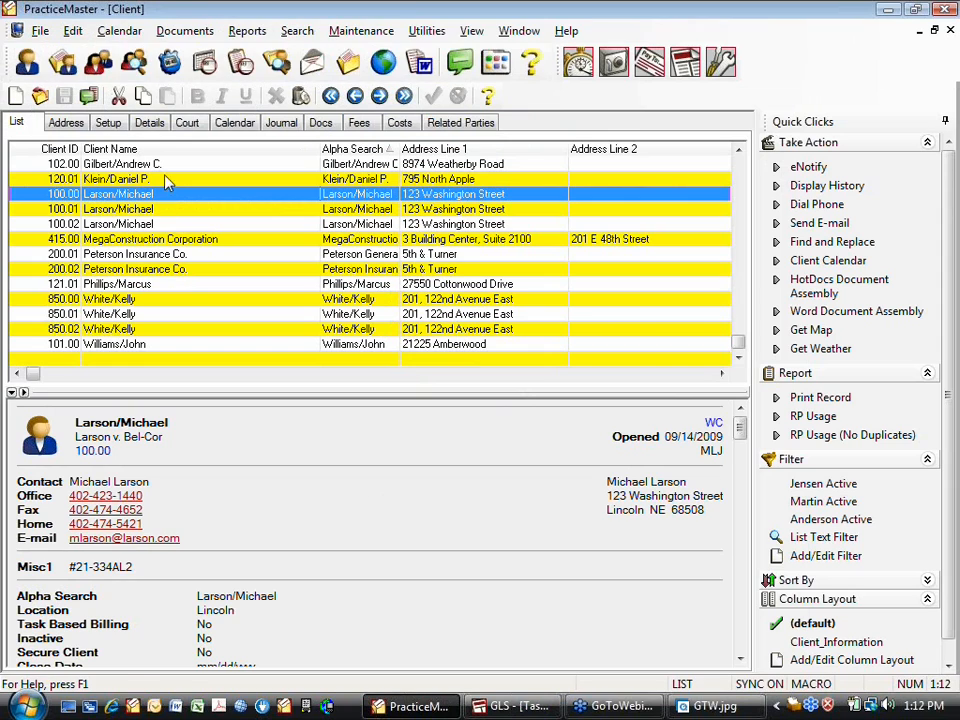
pyautogui.click(133, 35)
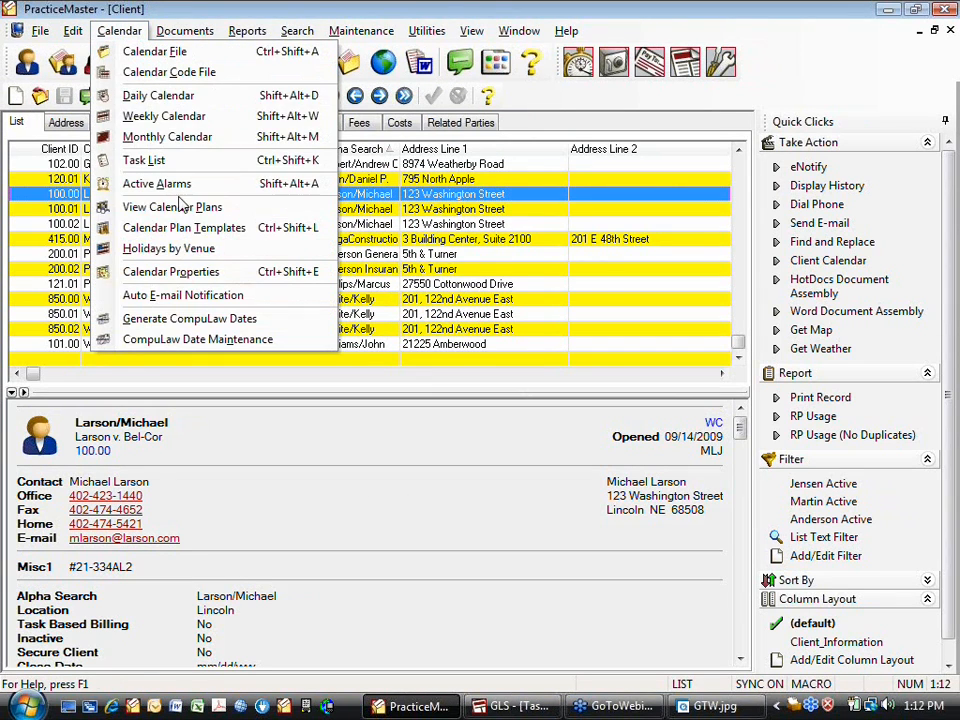
pyautogui.click(178, 100)
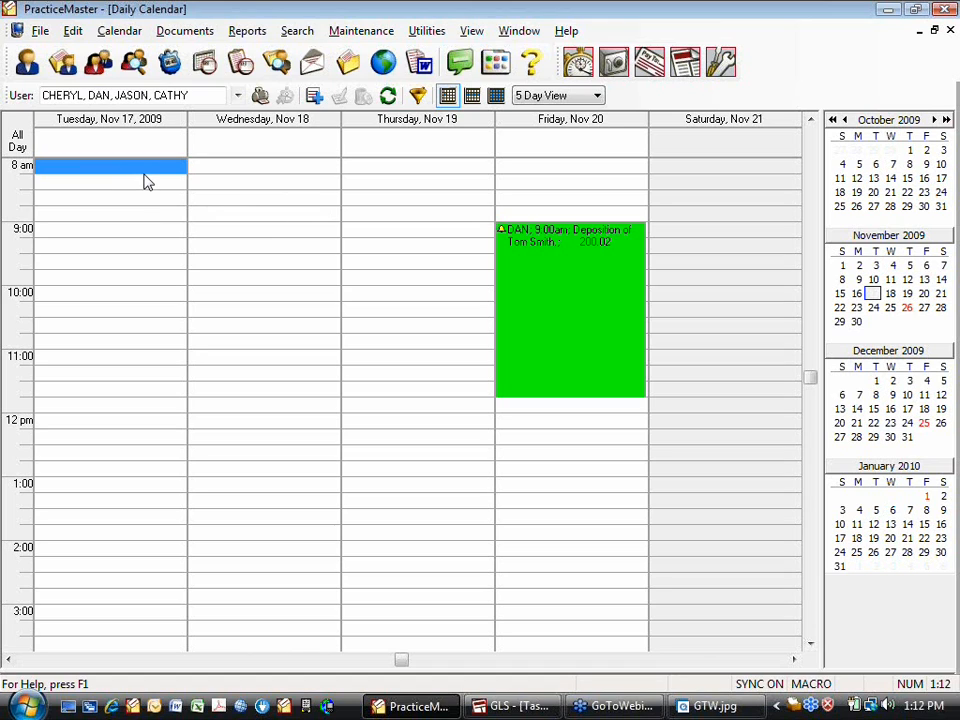
pyautogui.moveTo(107, 234); pyautogui.dragTo(108, 283)
pyautogui.rightClick(109, 280)
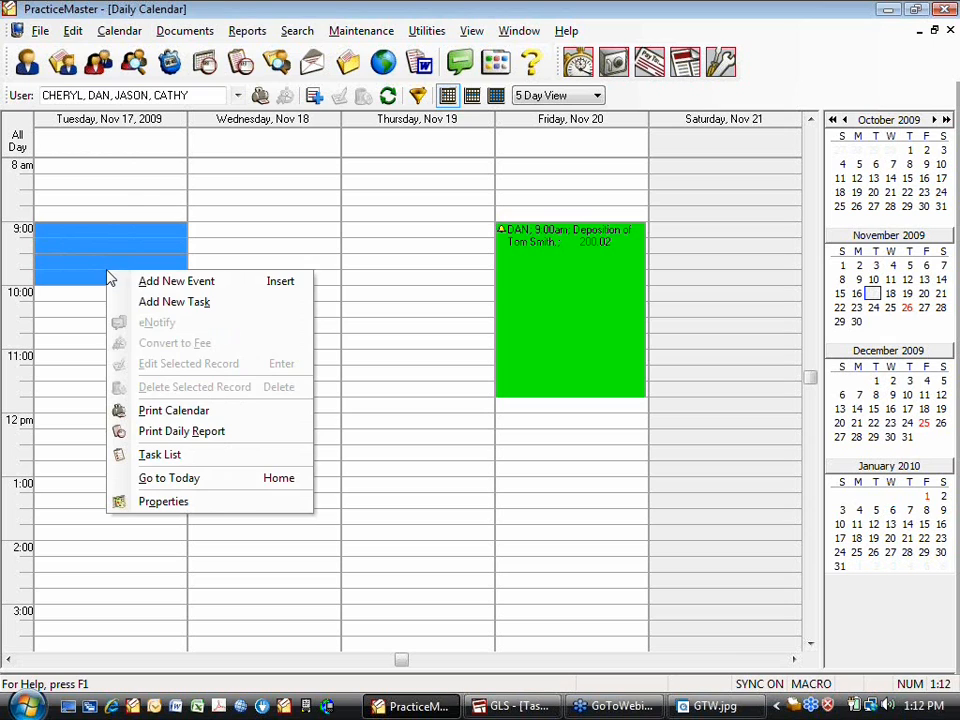
pyautogui.click(163, 283)
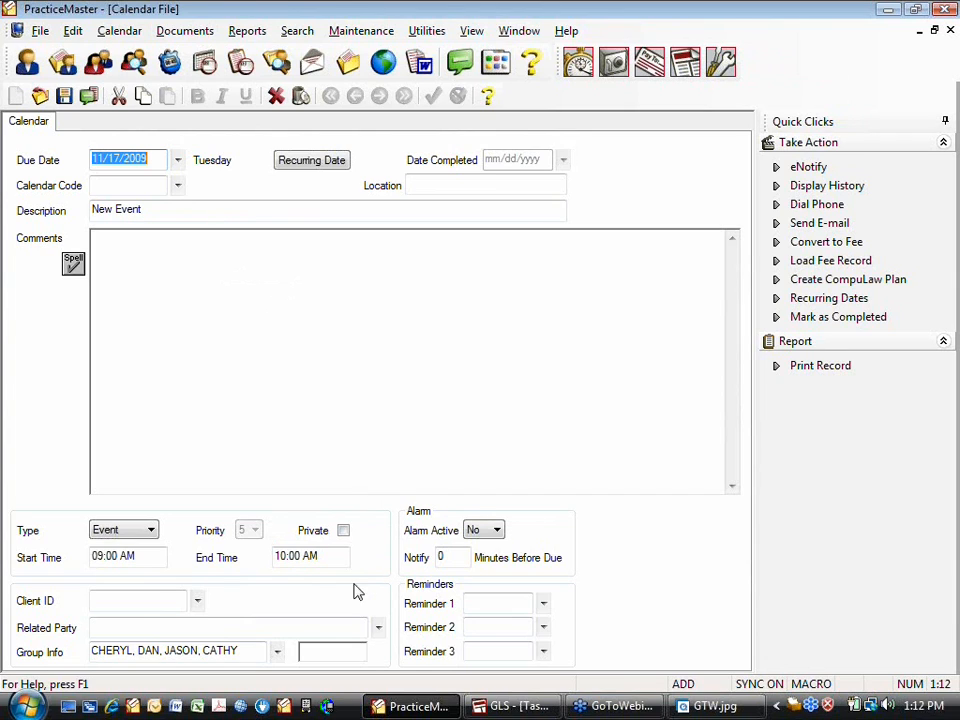
# Toggle CATHY, CHERYL, DAN and JASON in the user/group lookup, then cancel it
pyautogui.click(277, 651)
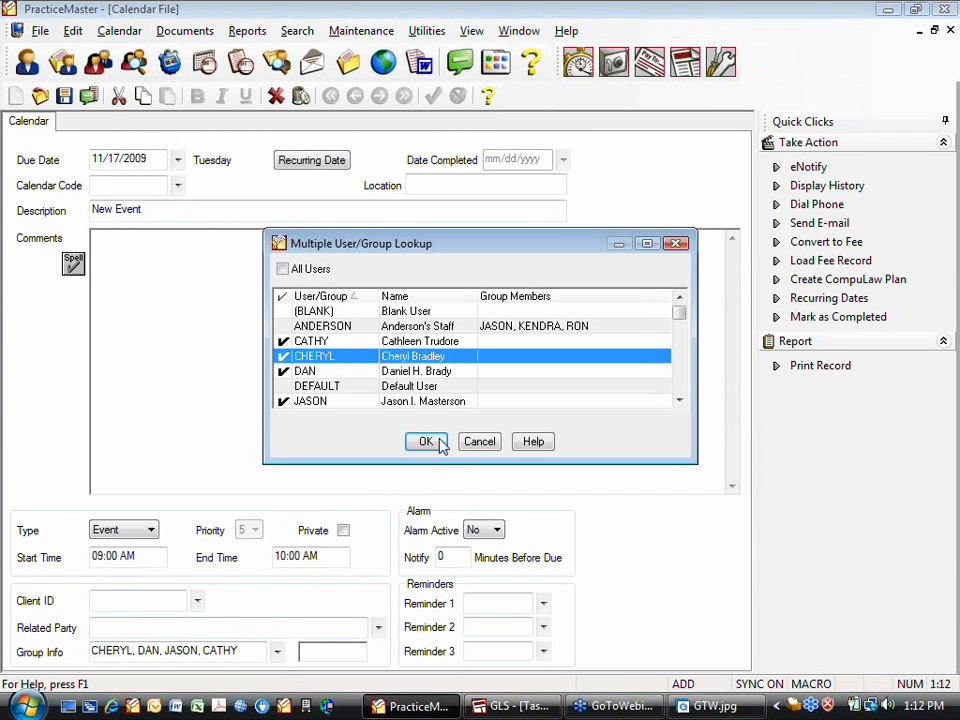
pyautogui.click(283, 341)
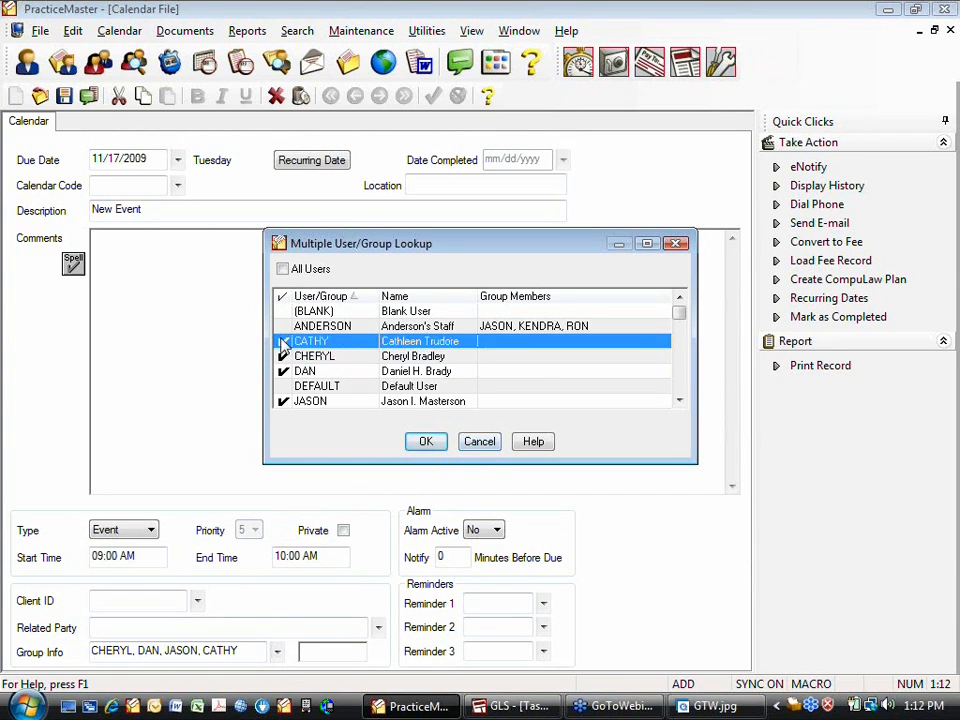
pyautogui.click(283, 356)
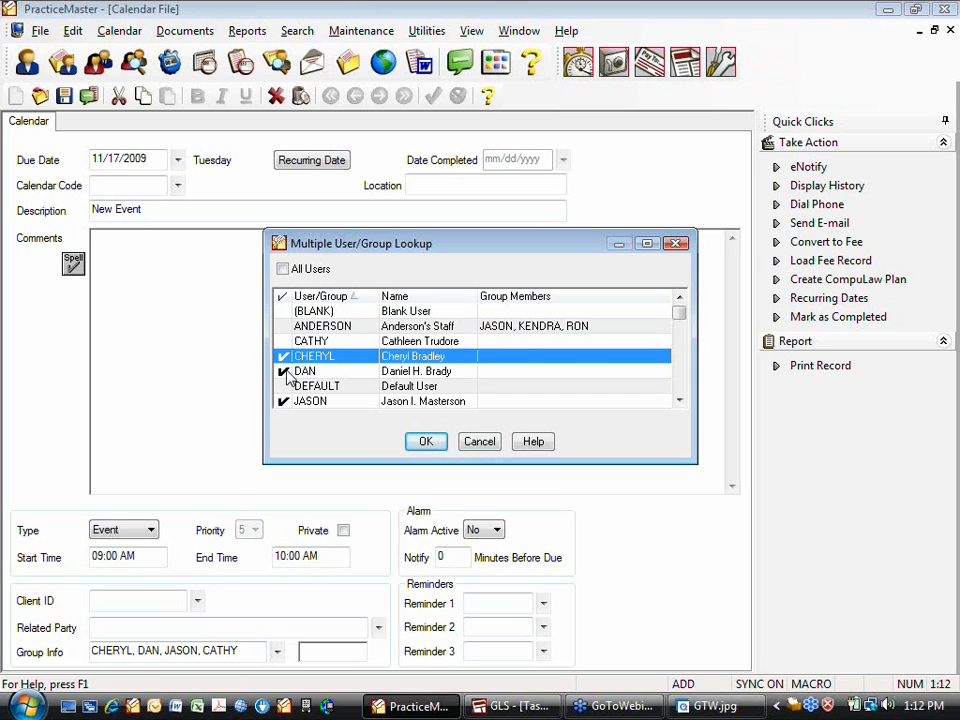
pyautogui.click(283, 371)
pyautogui.click(284, 357)
pyautogui.click(283, 401)
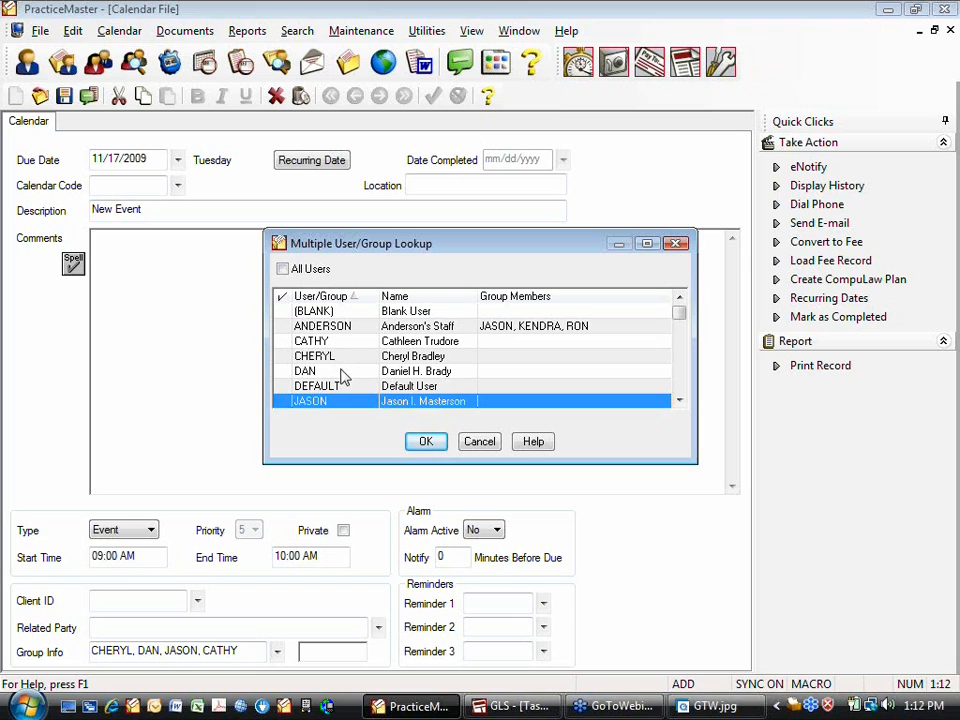
pyautogui.click(284, 341)
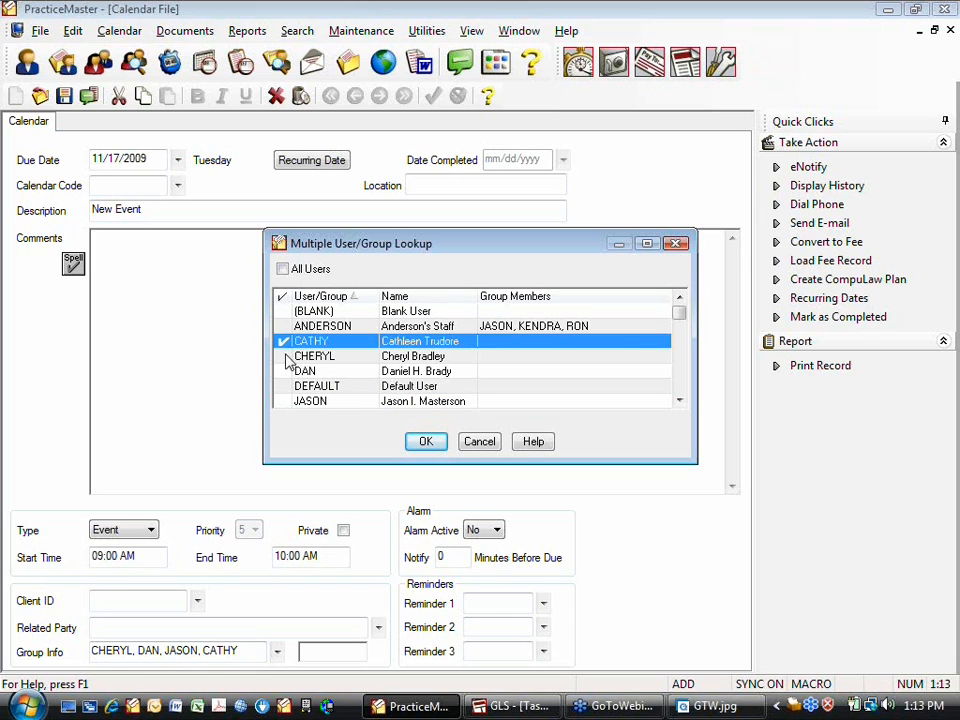
pyautogui.click(284, 356)
pyautogui.click(286, 372)
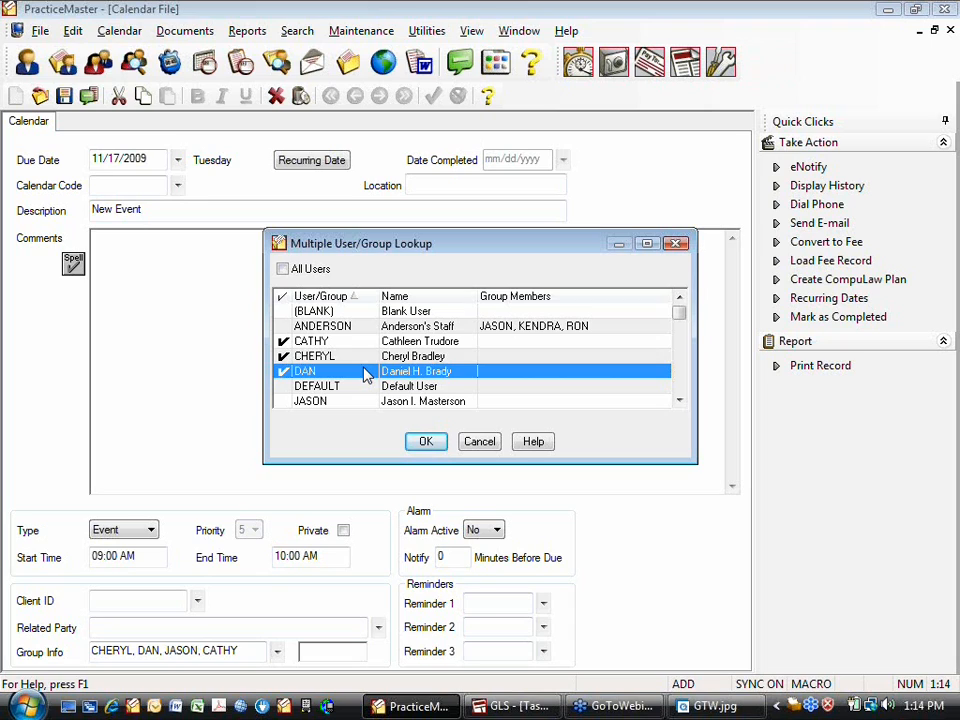
pyautogui.click(481, 443)
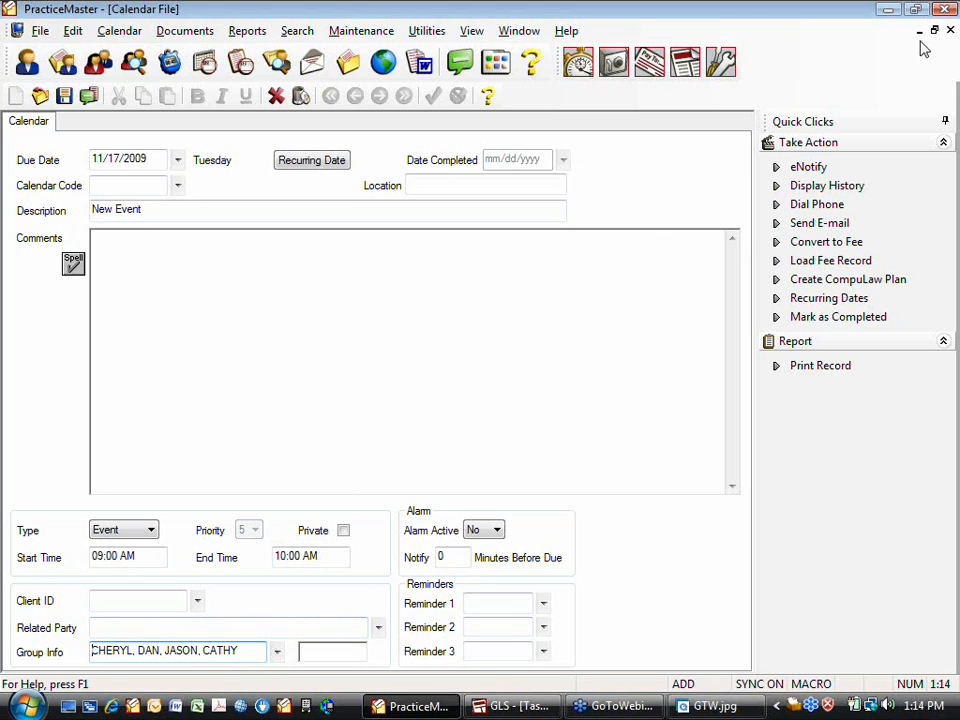
# Discard the unsaved New Event and launch System Configuration
pyautogui.click(277, 96)
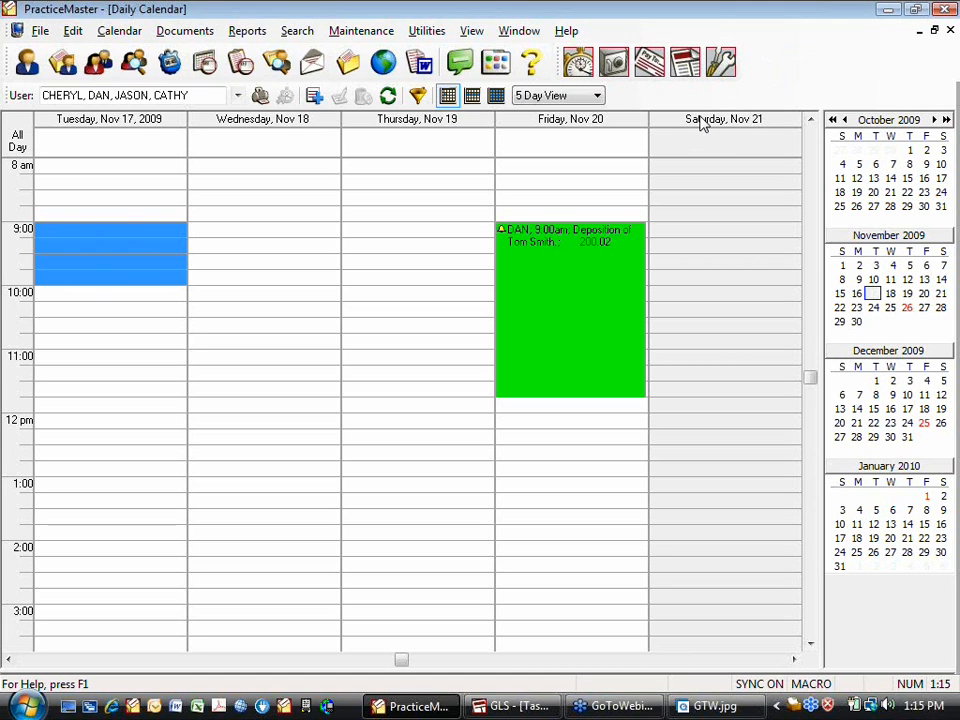
pyautogui.click(726, 68)
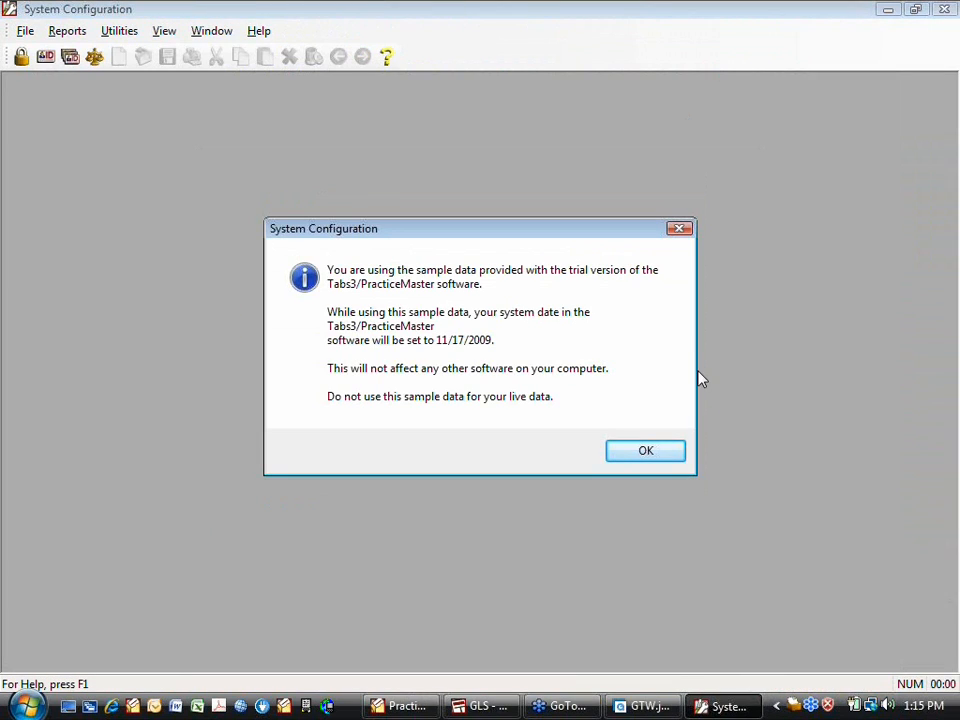
# Dismiss the sample-data notice and open Group Configuration showing the ANDERSON group
pyautogui.click(646, 451)
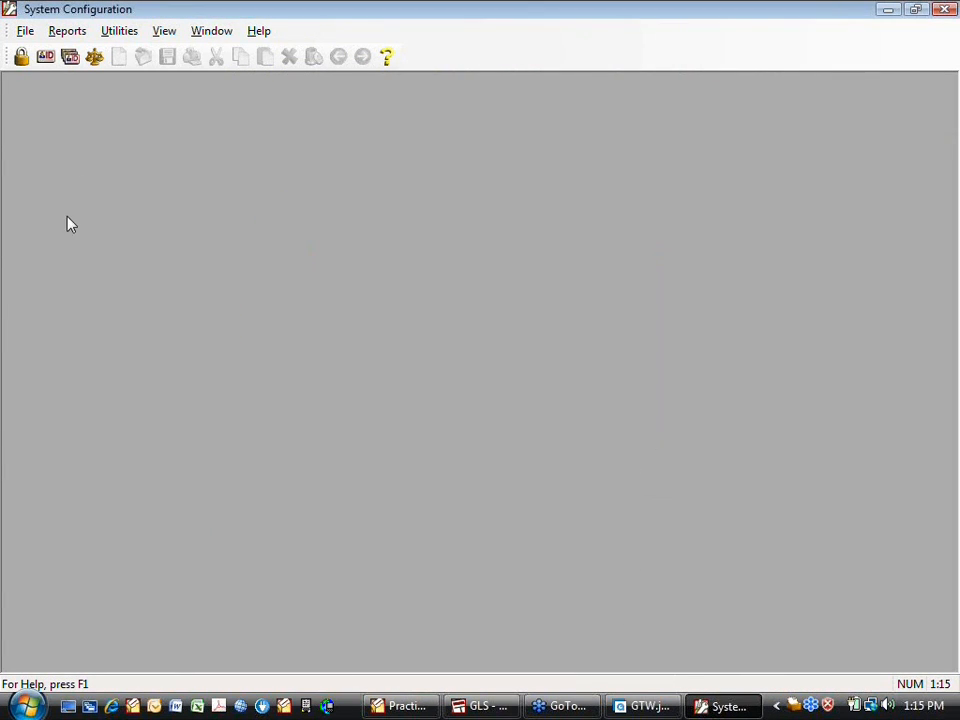
pyautogui.click(70, 60)
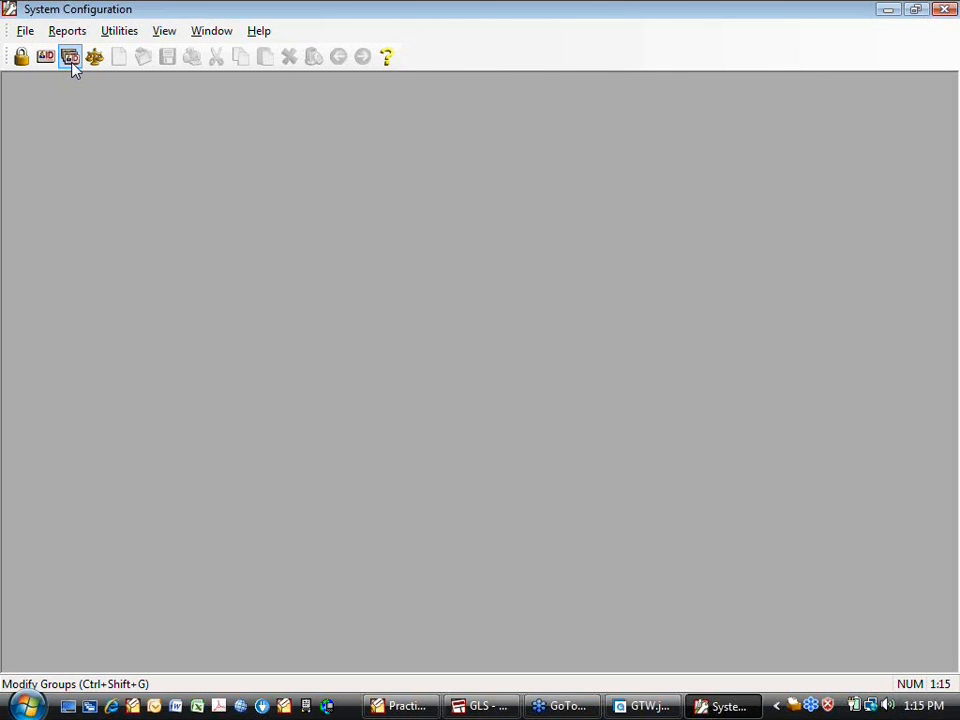
pyautogui.click(70, 58)
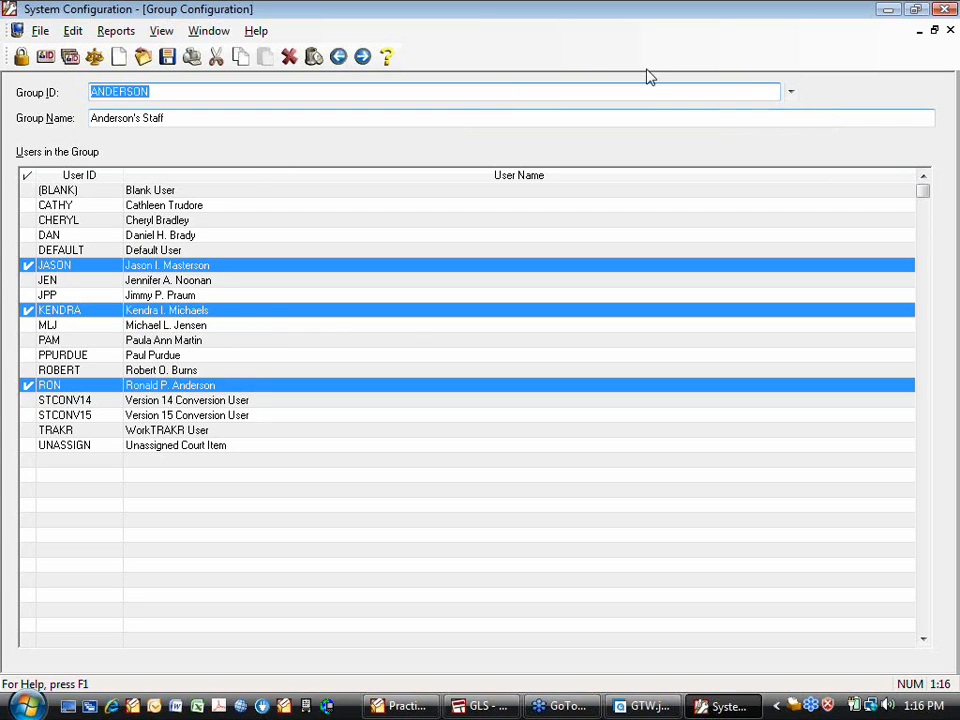
pyautogui.click(791, 93)
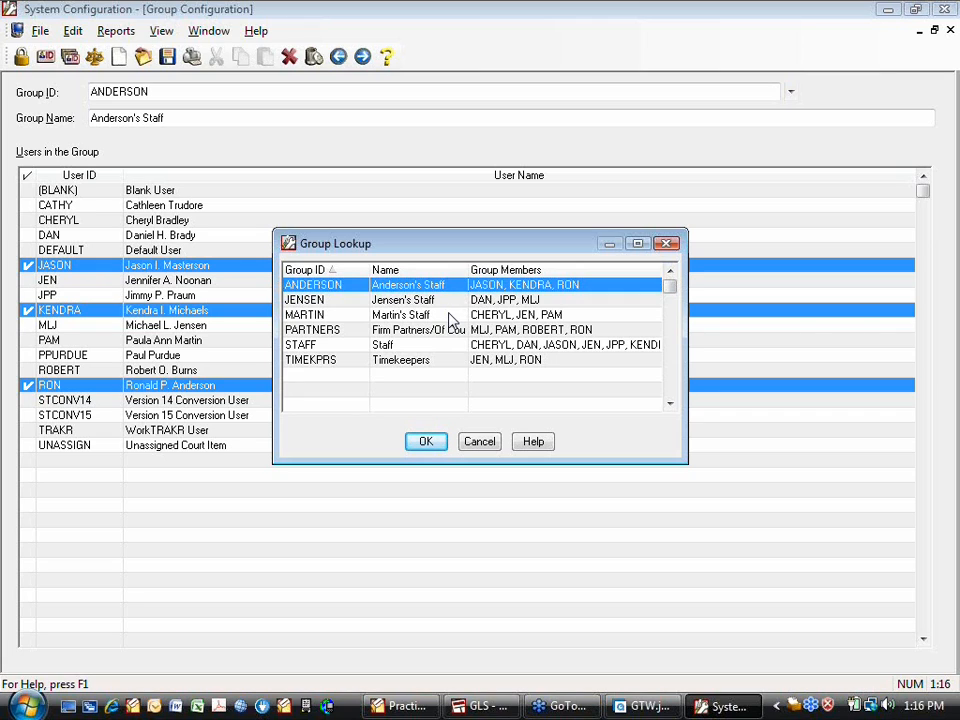
pyautogui.click(479, 442)
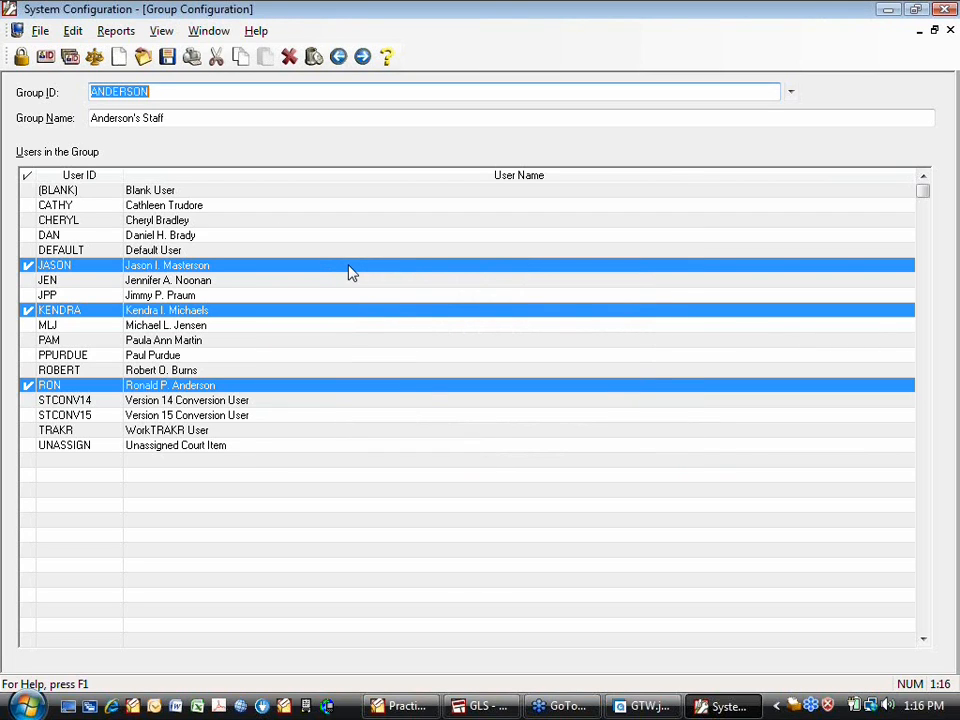
pyautogui.write('EP')
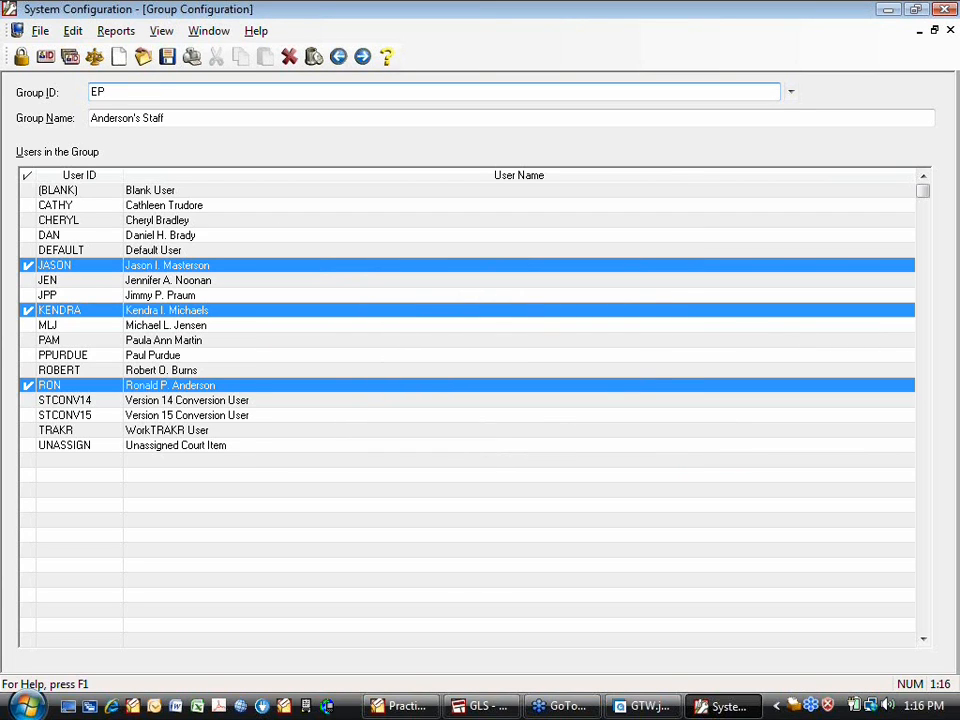
# Enter group ID ESTPLAN with the group name Estate Planning
pyautogui.press('BackSpace')
pyautogui.write('STATE')
pyautogui.write(' P')
pyautogui.press('BackSpace')
pyautogui.press('BackSpace')
pyautogui.press('BackSpace')
pyautogui.press('BackSpace')
pyautogui.press('BackSpace')
pyautogui.write('PLAN')
pyautogui.press('Tab')
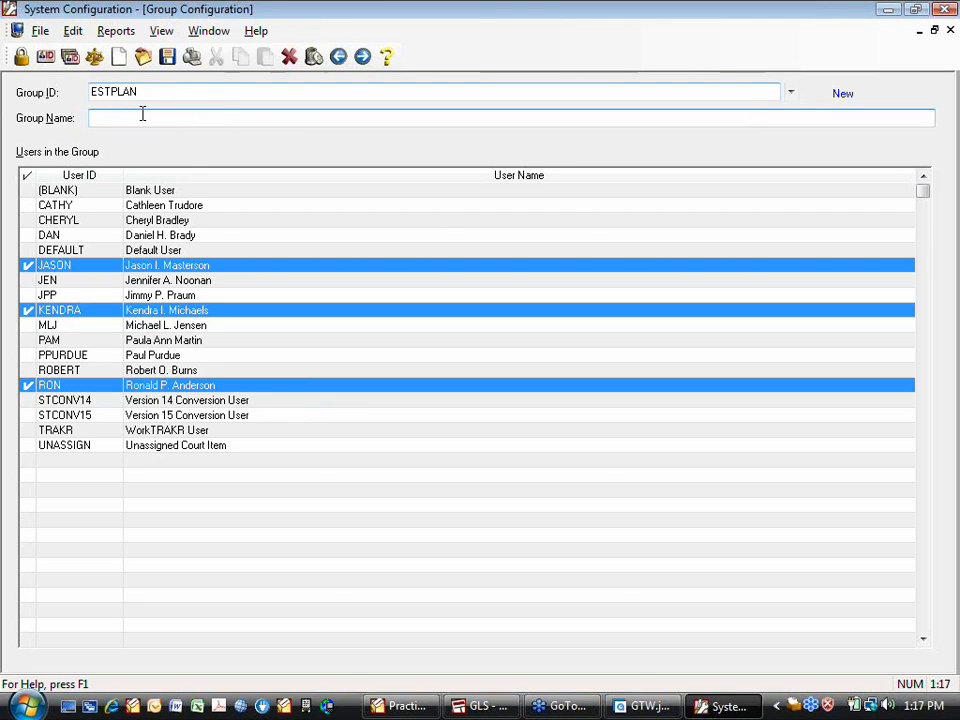
pyautogui.write('Esta')
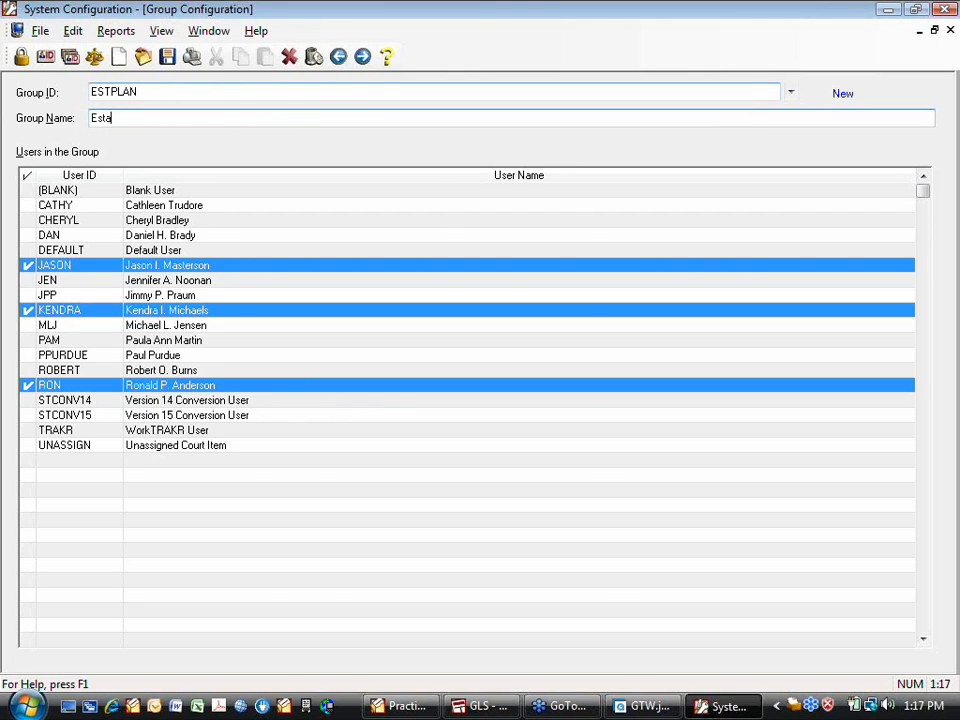
pyautogui.write('te Planning')
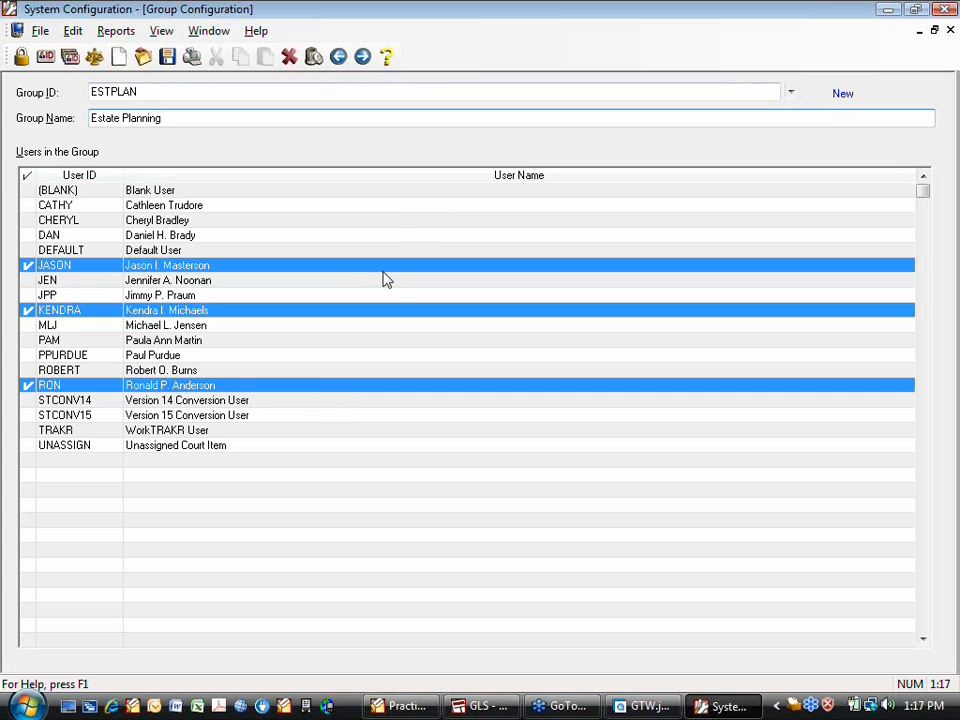
pyautogui.press('Tab')
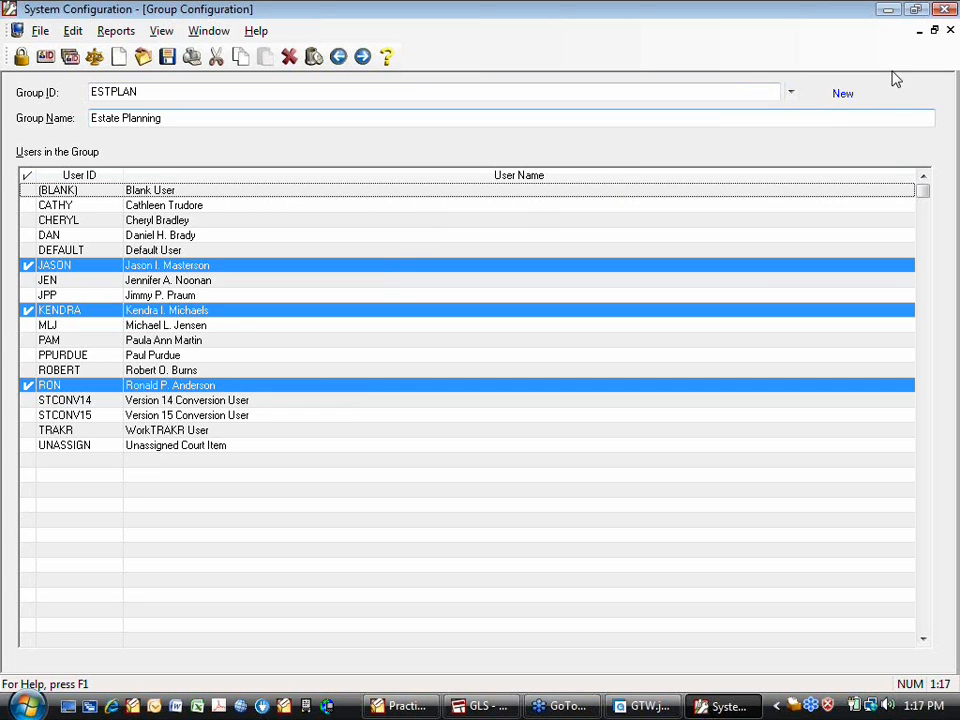
# Replace members JASON, KENDRA and RON with DAN, CHERYL and CATHY, then save ESTPLAN
pyautogui.click(27, 265)
pyautogui.click(27, 311)
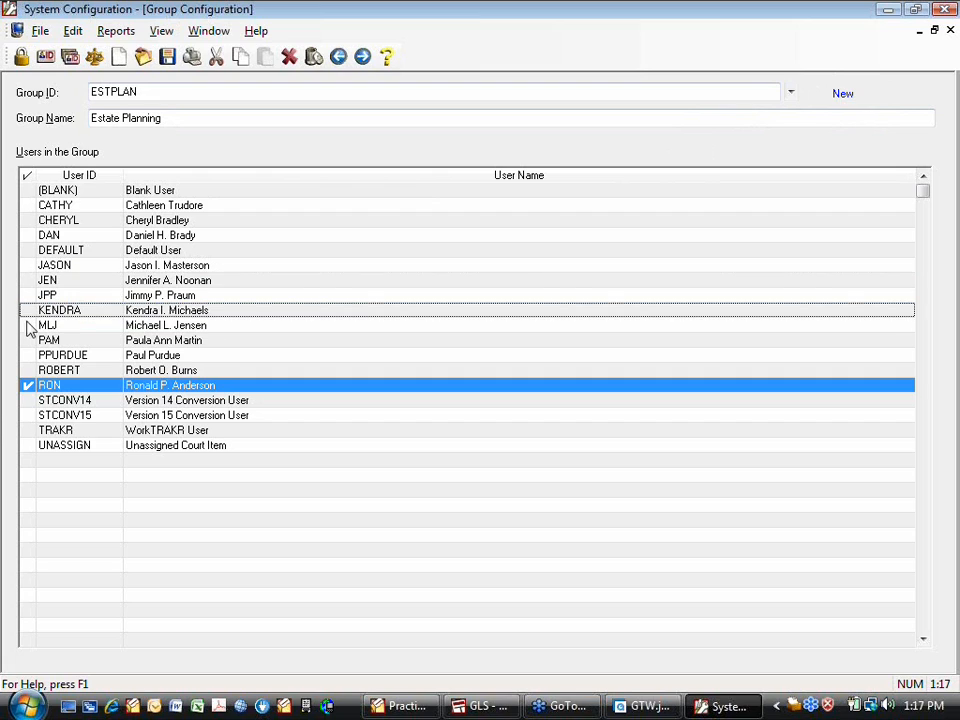
pyautogui.click(27, 385)
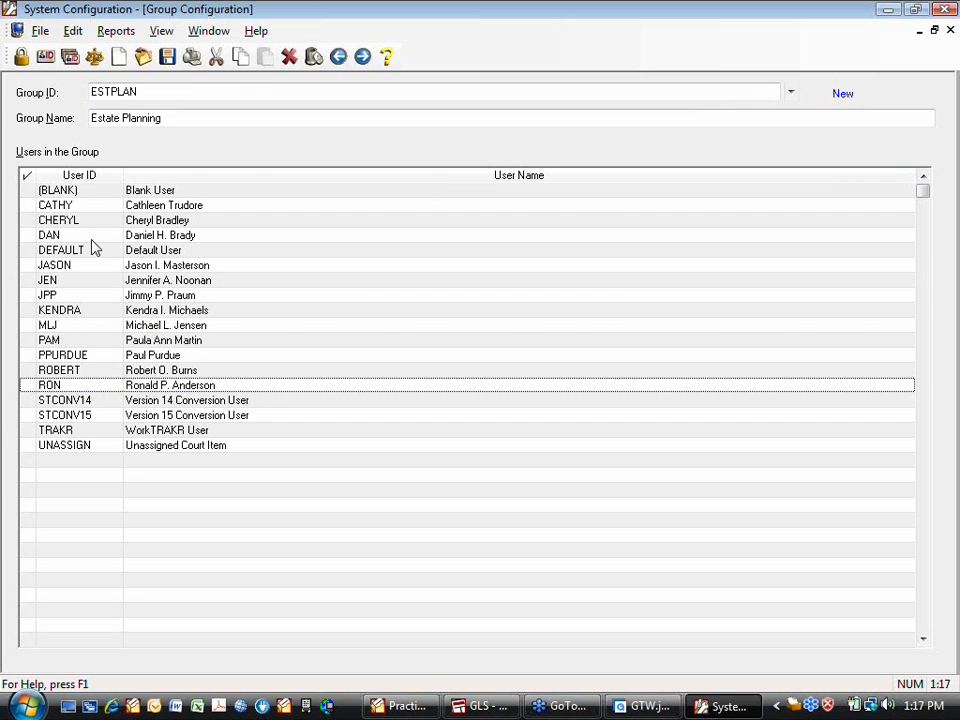
pyautogui.click(28, 235)
pyautogui.click(28, 220)
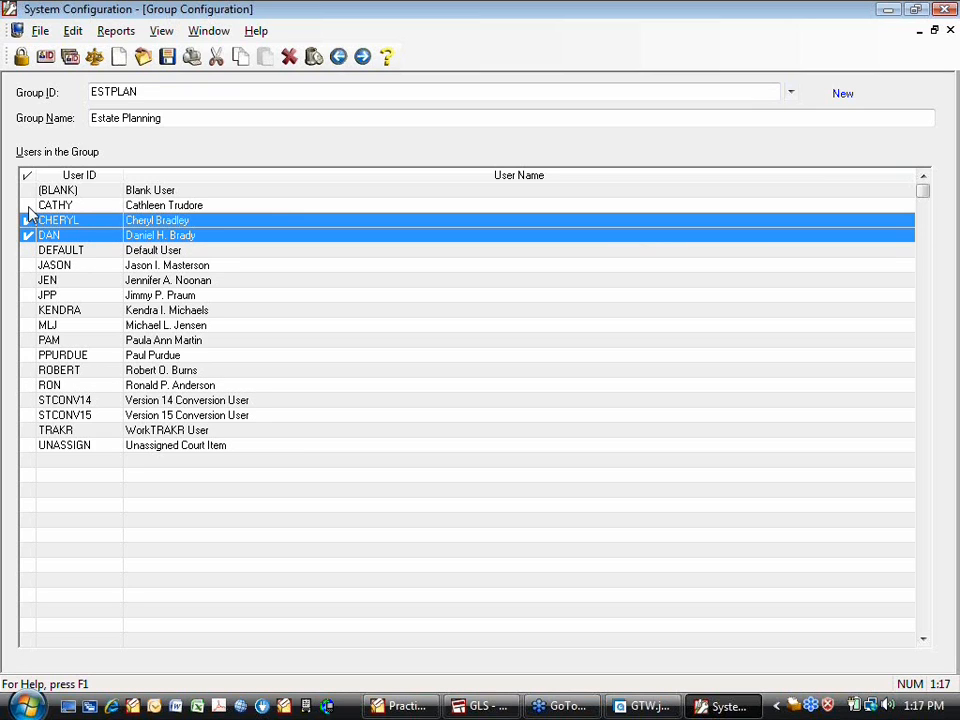
pyautogui.click(28, 205)
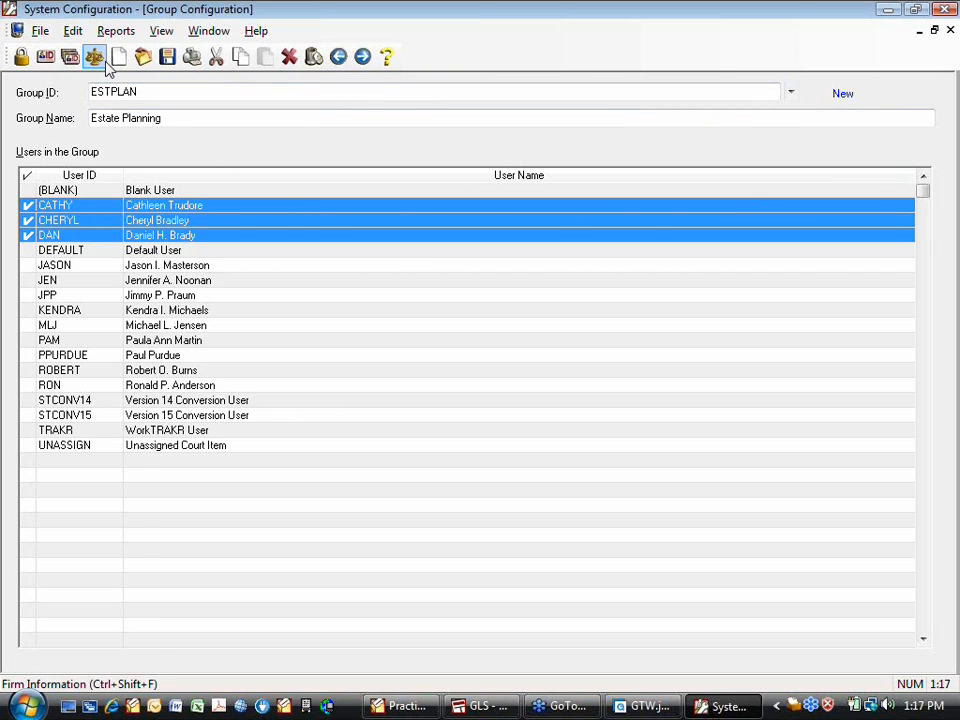
pyautogui.click(167, 56)
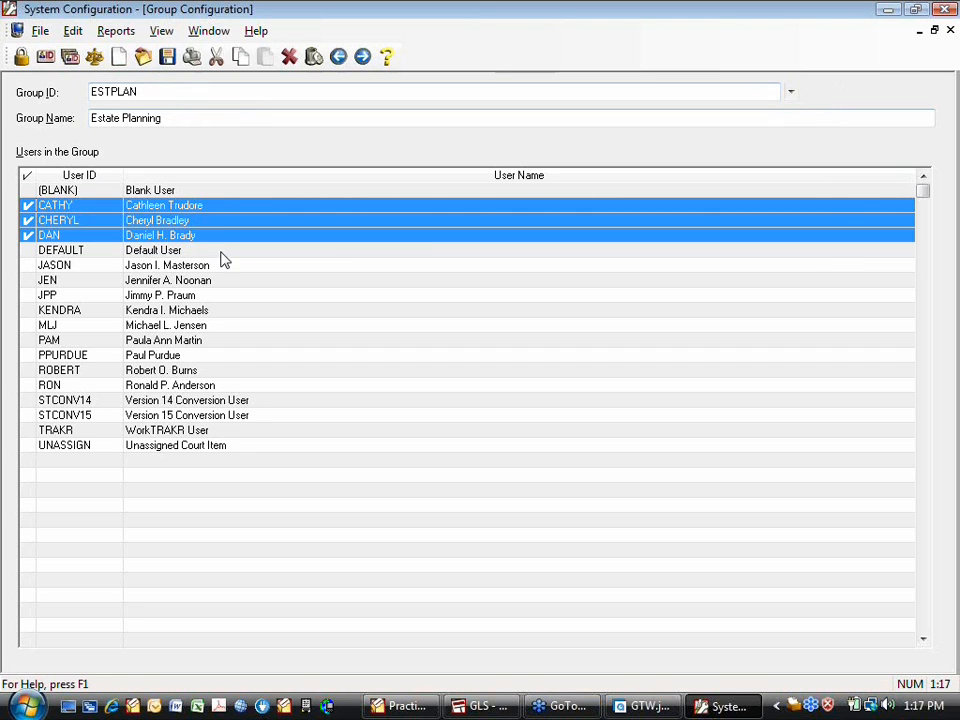
# Look up the JENSEN group, then reload the ESTPLAN group
pyautogui.click(790, 92)
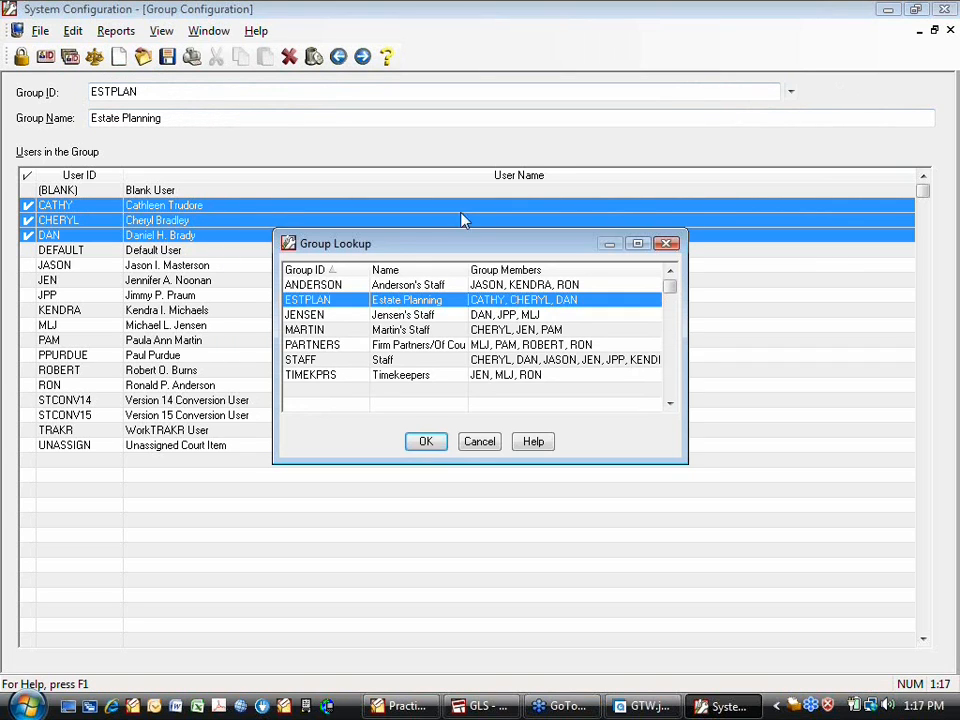
pyautogui.click(352, 318)
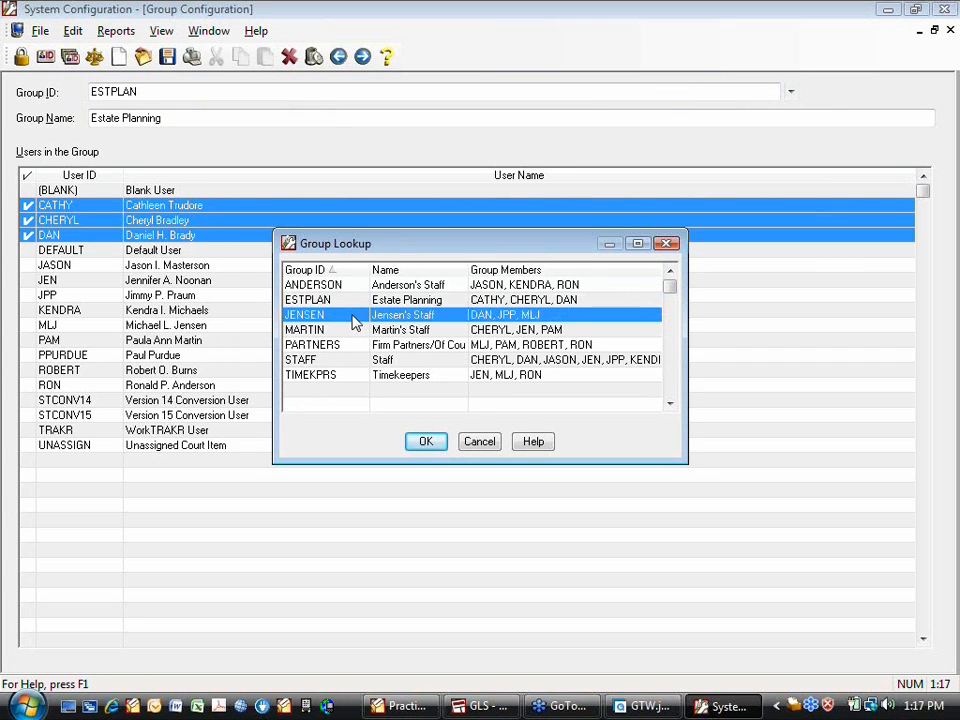
pyautogui.click(426, 441)
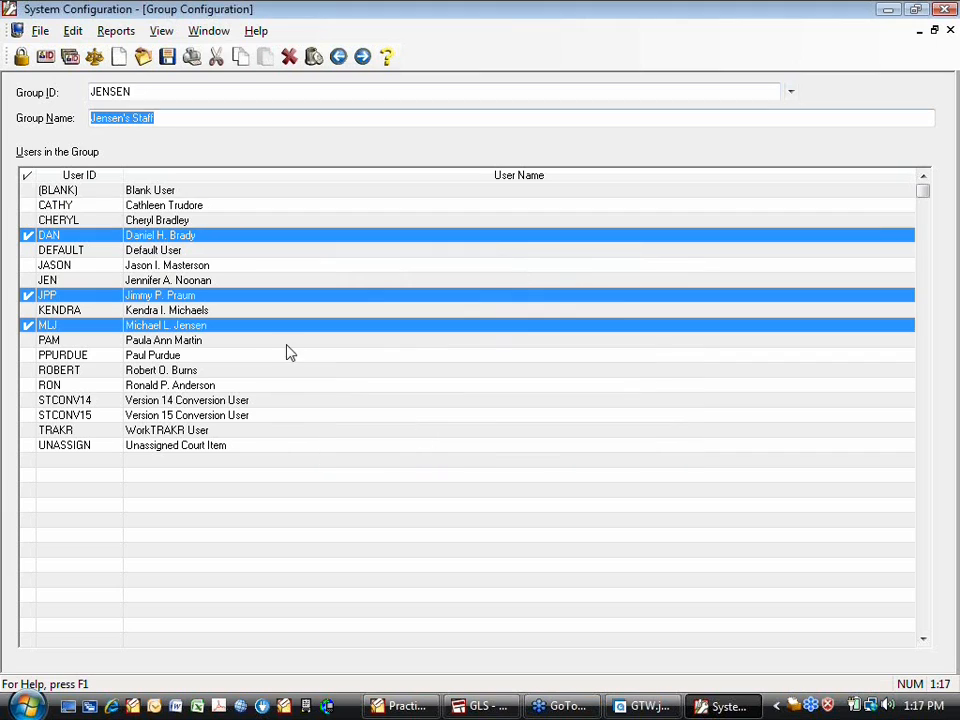
pyautogui.click(791, 93)
pyautogui.doubleClick(377, 300)
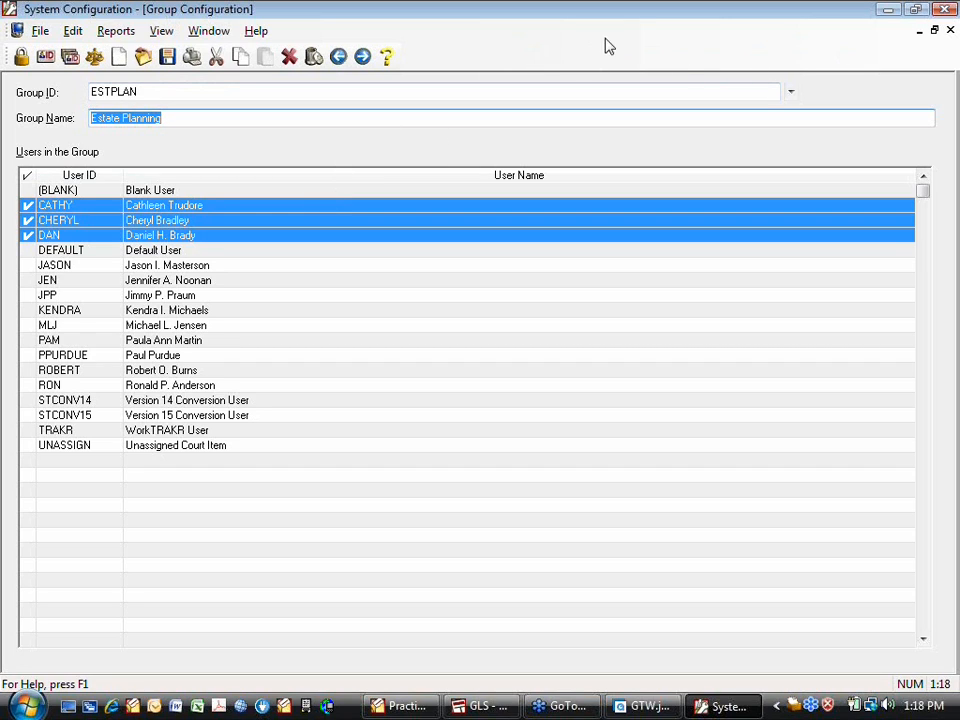
# Toggle ROBERT on and off, keeping CATHY, CHERYL and DAN, then close Group Configuration
pyautogui.click(310, 372)
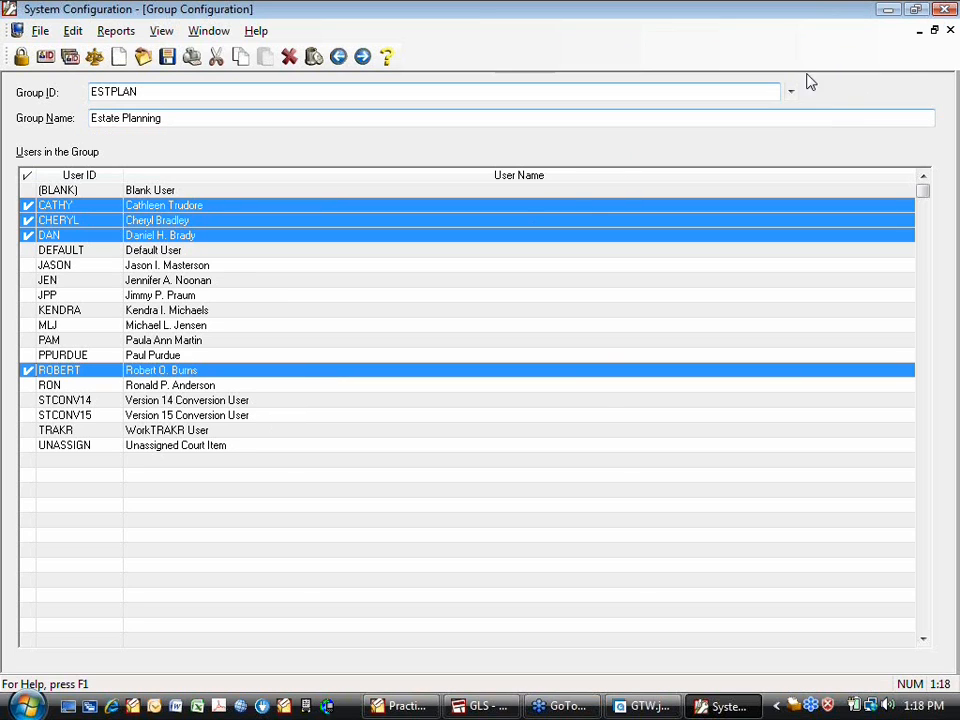
pyautogui.click(24, 370)
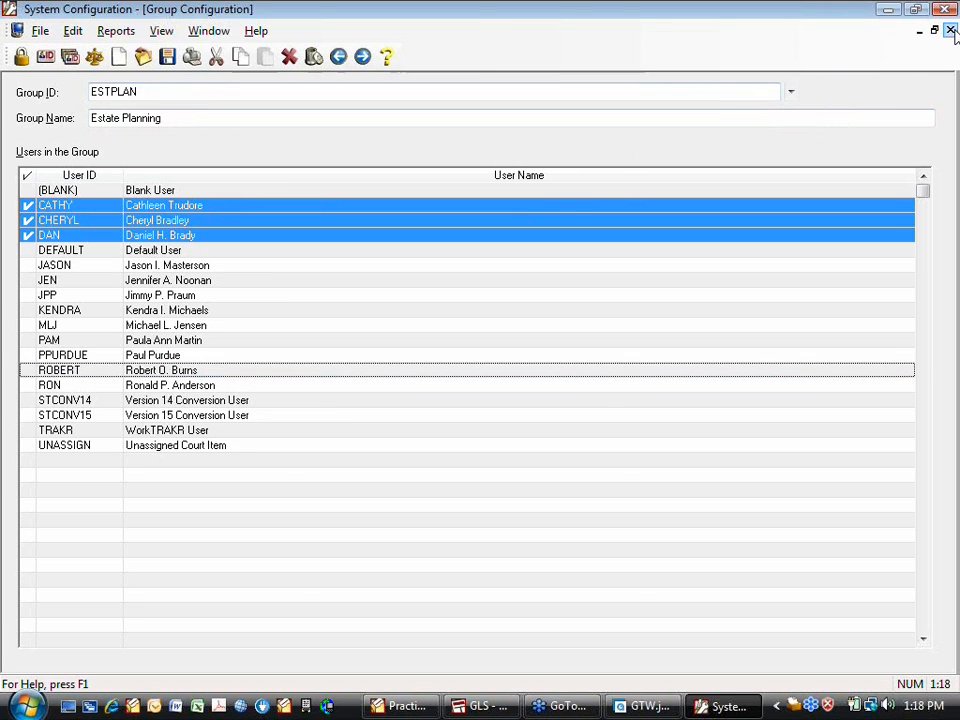
pyautogui.click(950, 29)
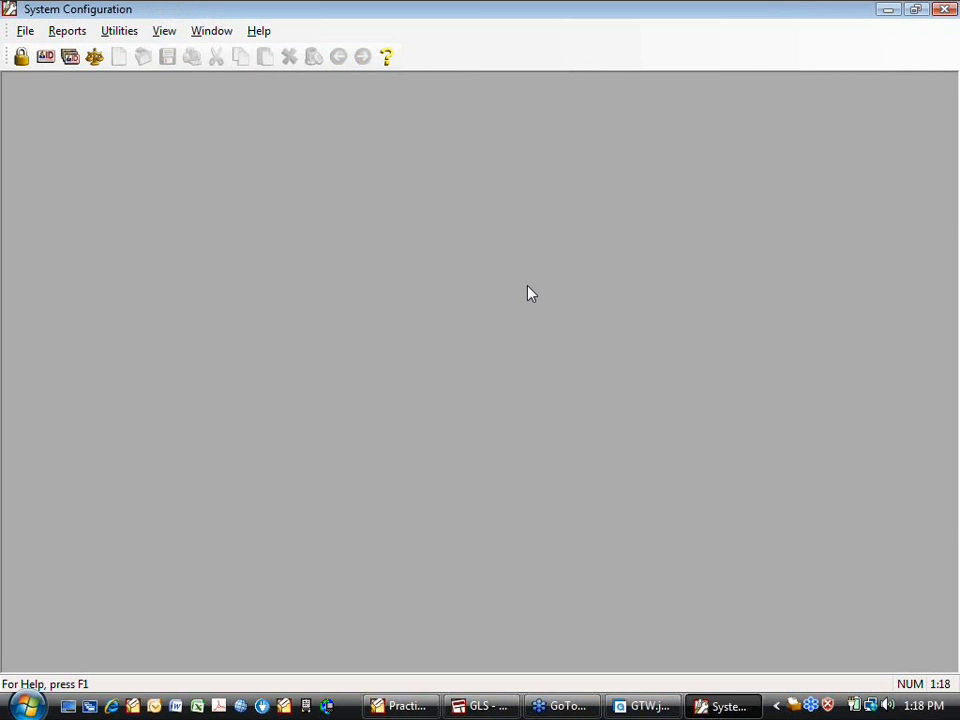
# Create user CR1 with initials CR1 and user name Conference Room 1
pyautogui.click(45, 57)
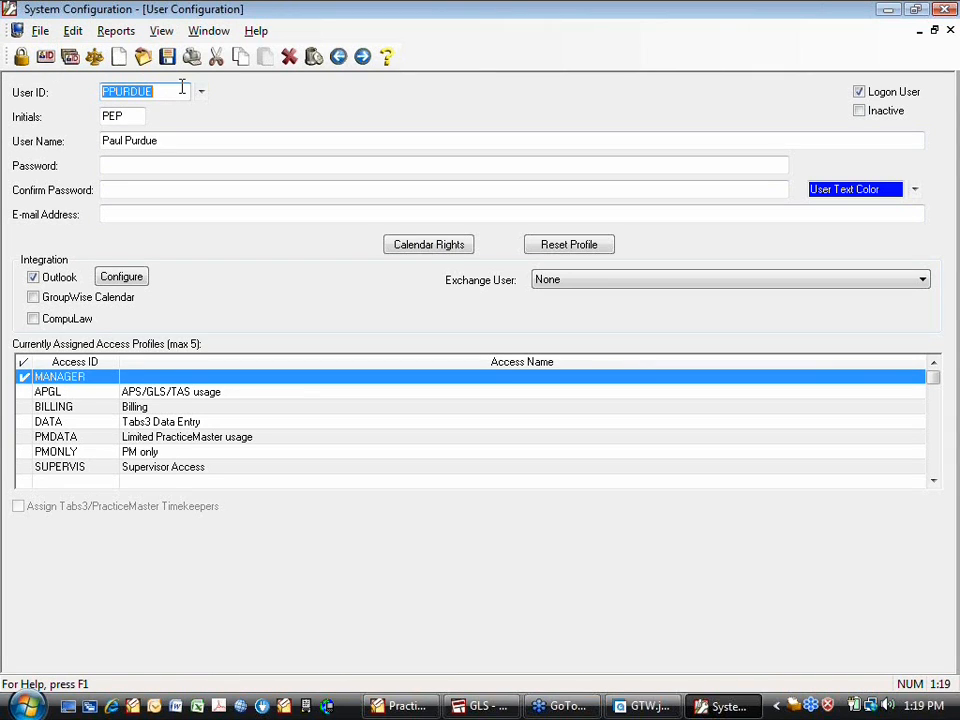
pyautogui.write('C')
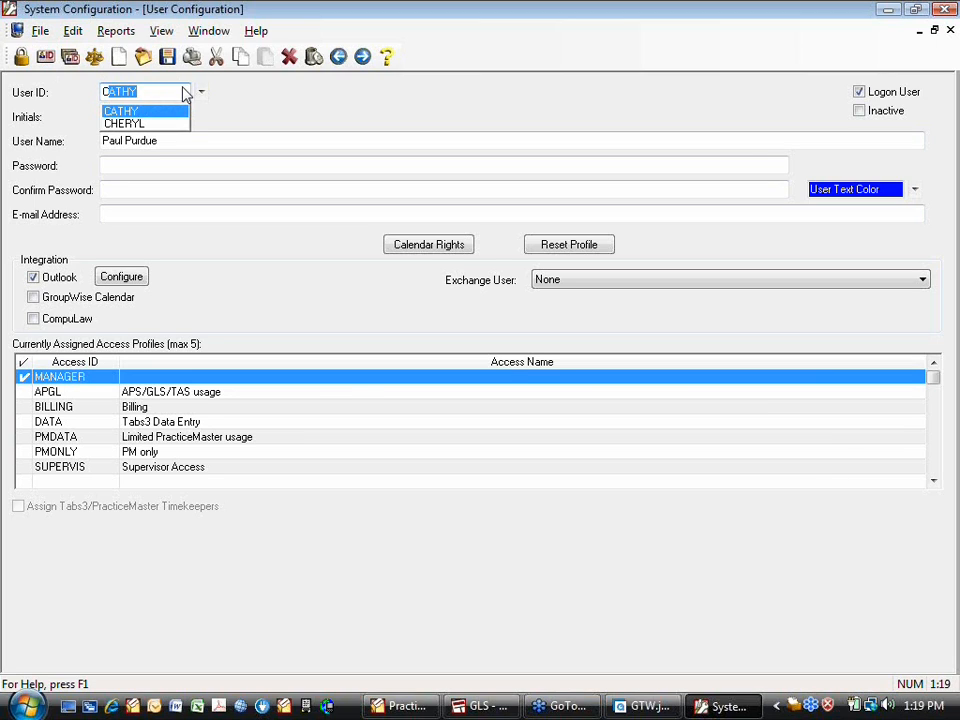
pyautogui.write('R1')
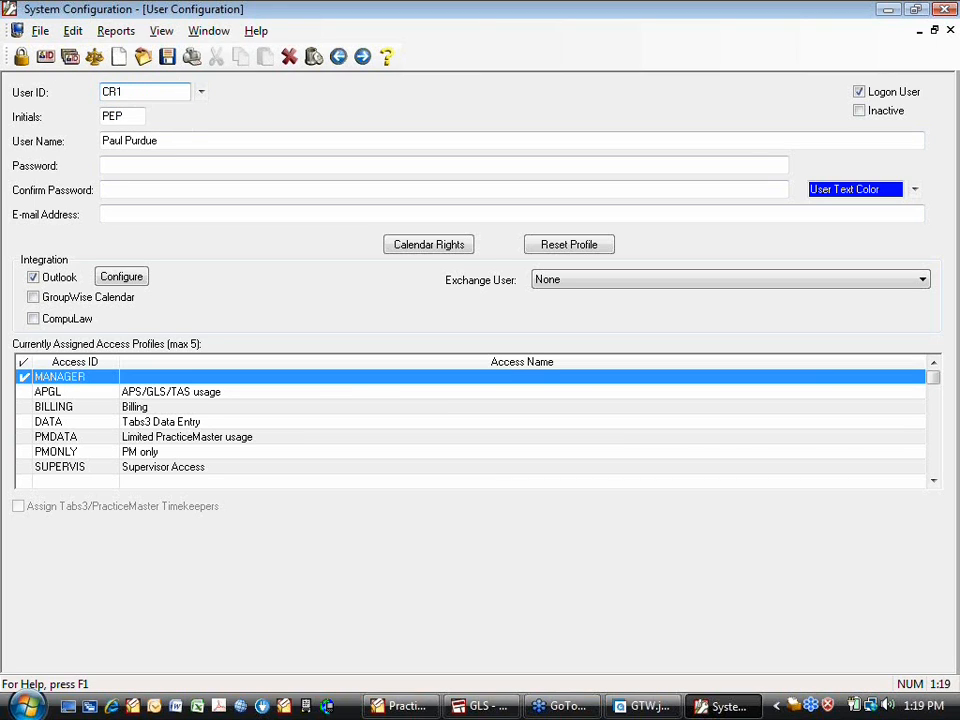
pyautogui.press('Tab')
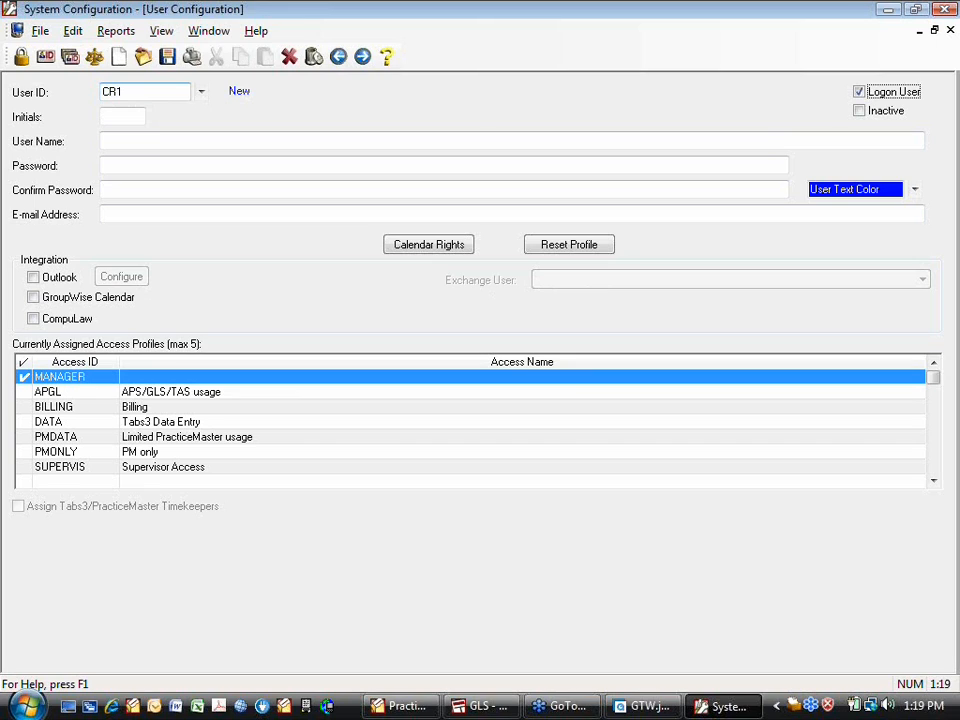
pyautogui.click(107, 116)
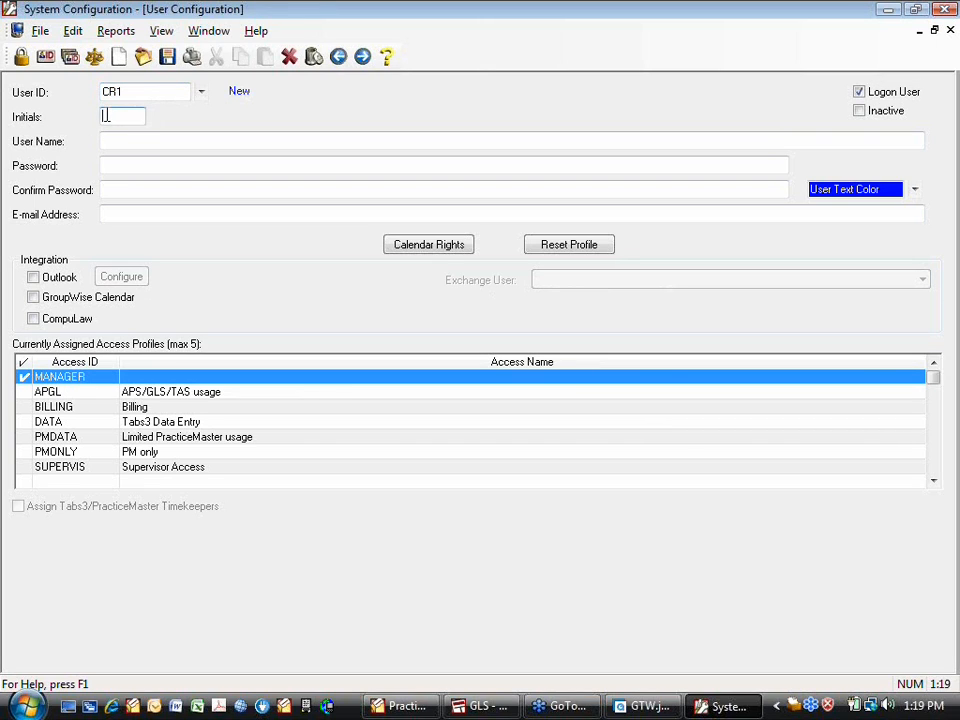
pyautogui.write('CR1')
pyautogui.press('Tab')
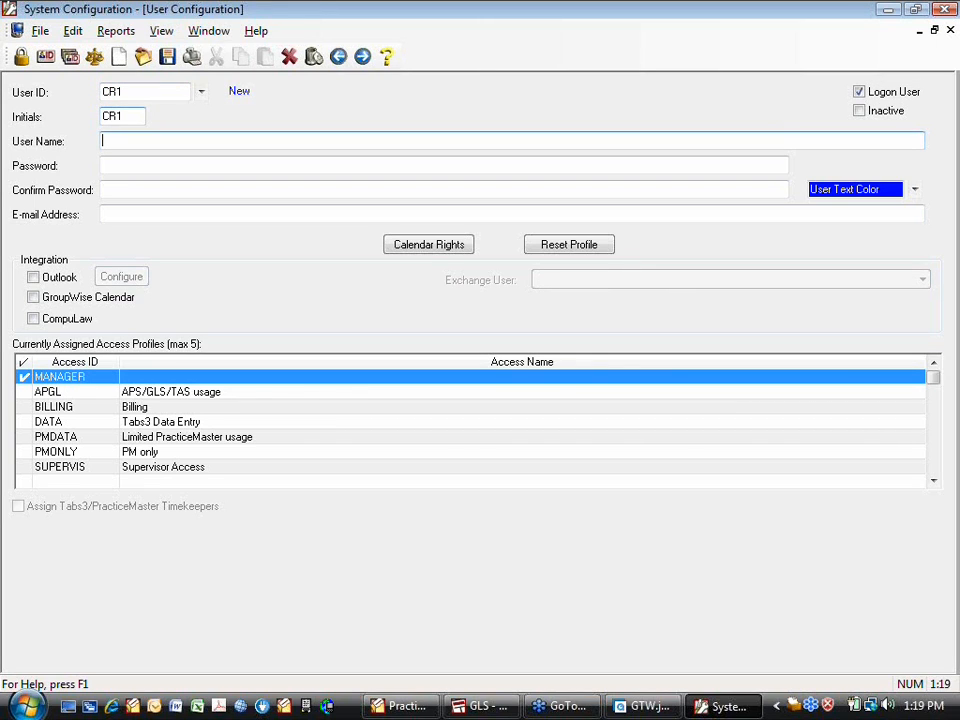
pyautogui.write('Conference Room 1')
# Enter and confirm a password for the new CR1 user
pyautogui.click(125, 166)
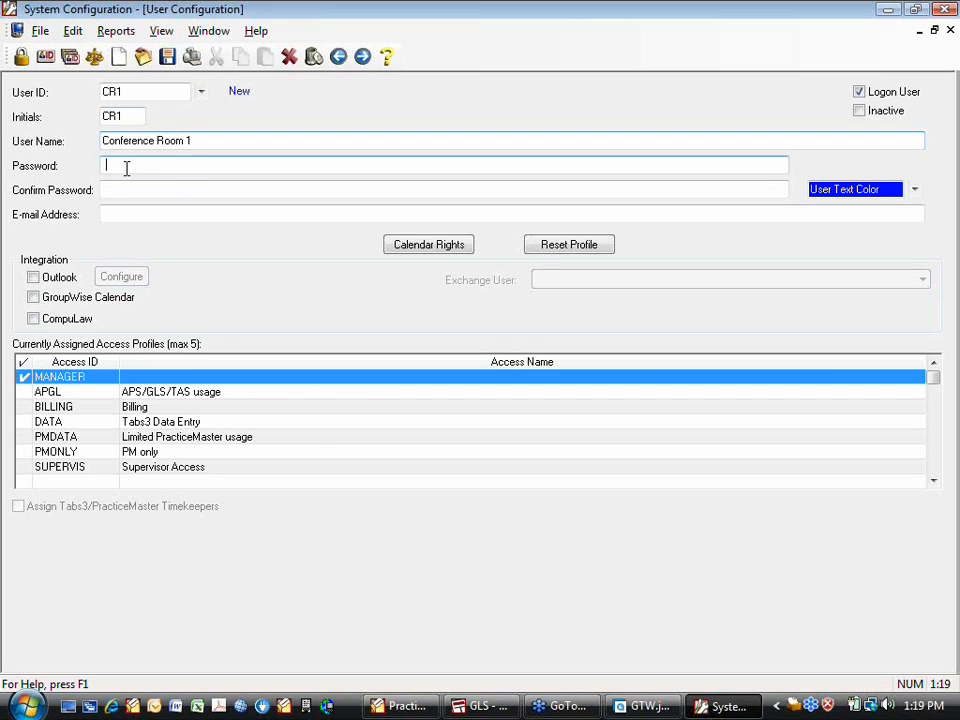
pyautogui.write('1234')
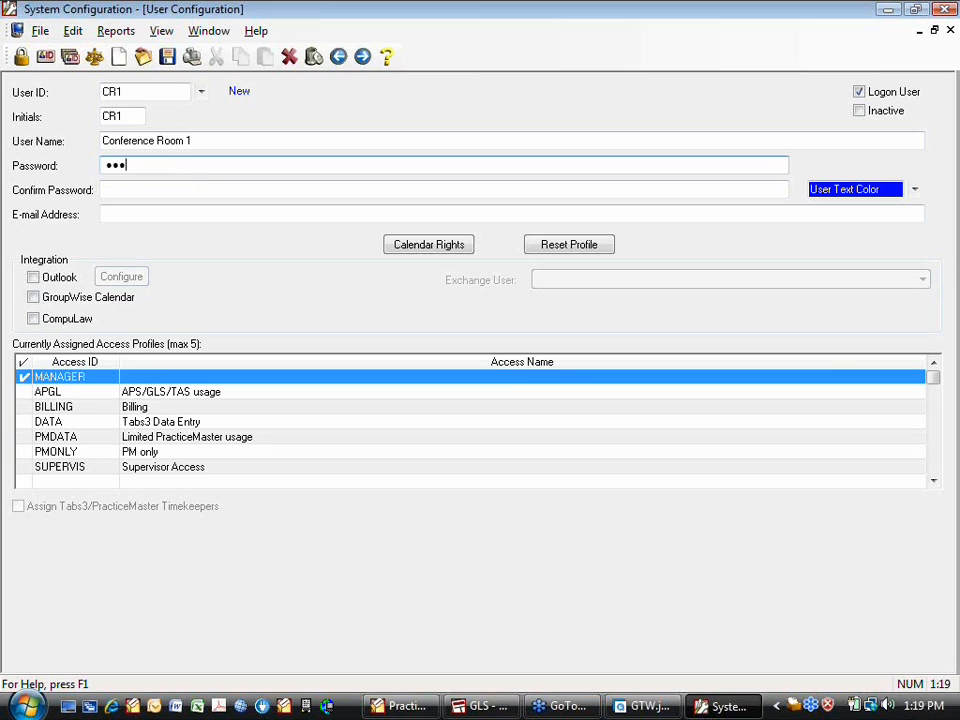
pyautogui.write('5678')
pyautogui.click(138, 189)
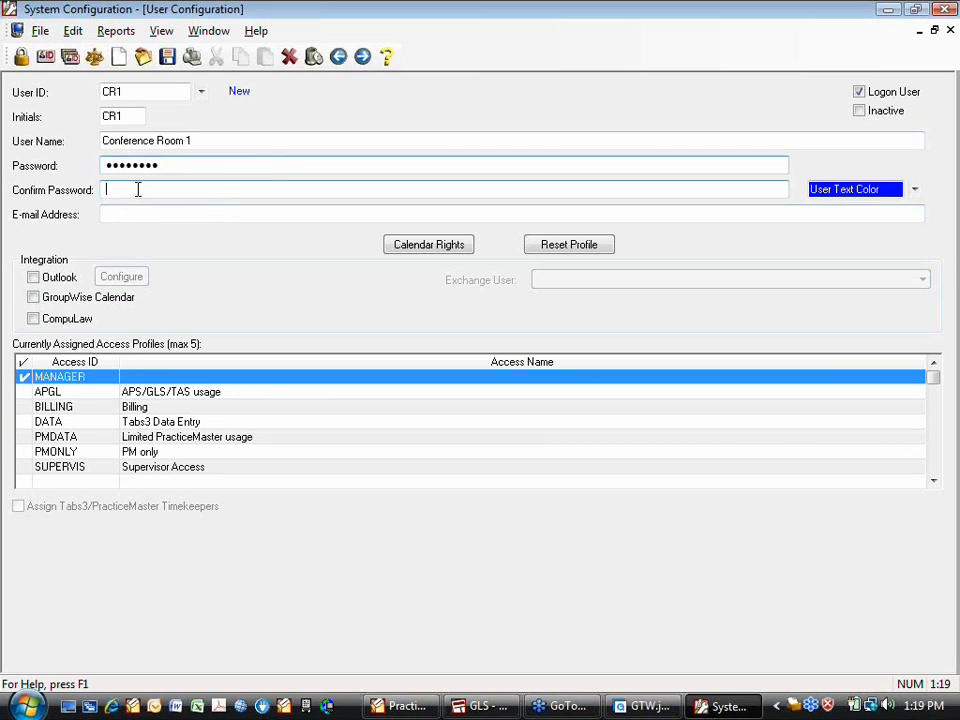
pyautogui.write('123456')
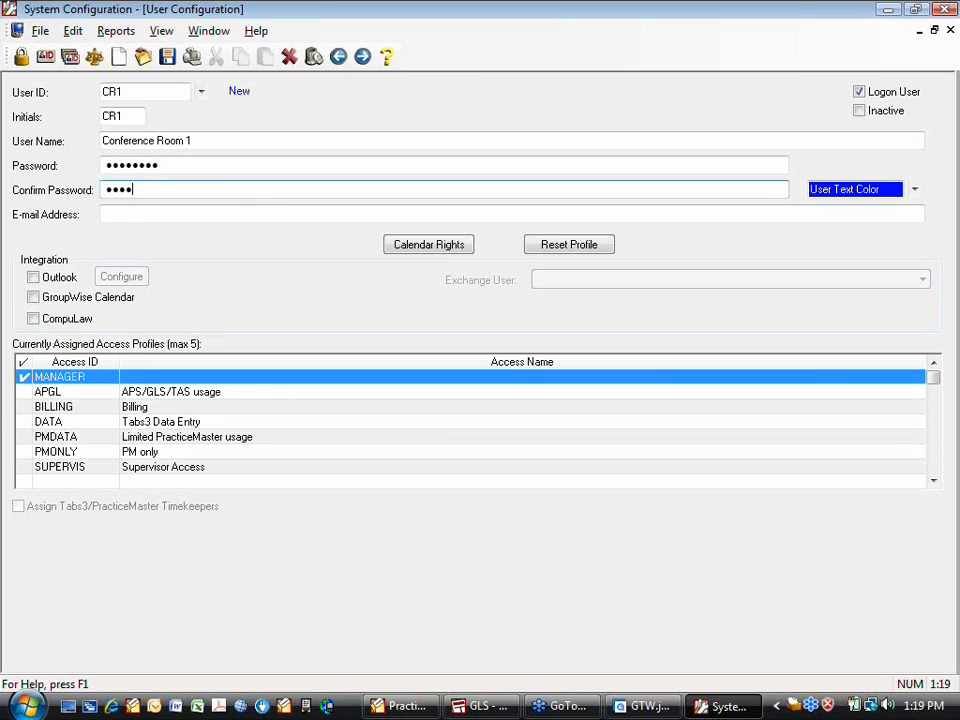
pyautogui.write('78')
pyautogui.click(106, 213)
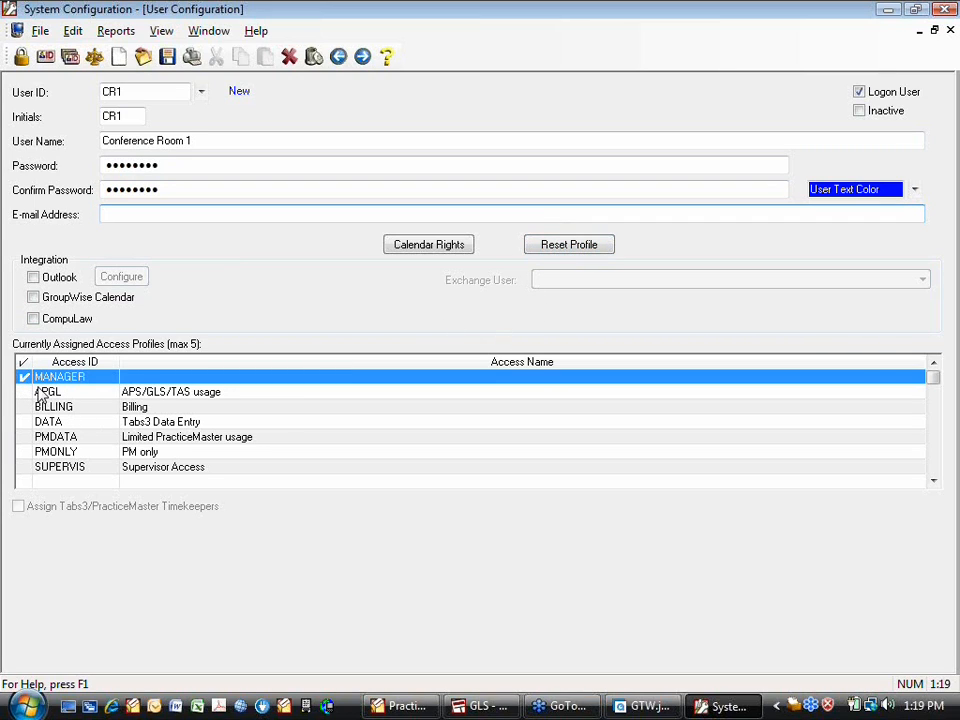
# Toggle Inactive and clear Logon User so Conference Room 1 is a non-logon user
pyautogui.click(860, 112)
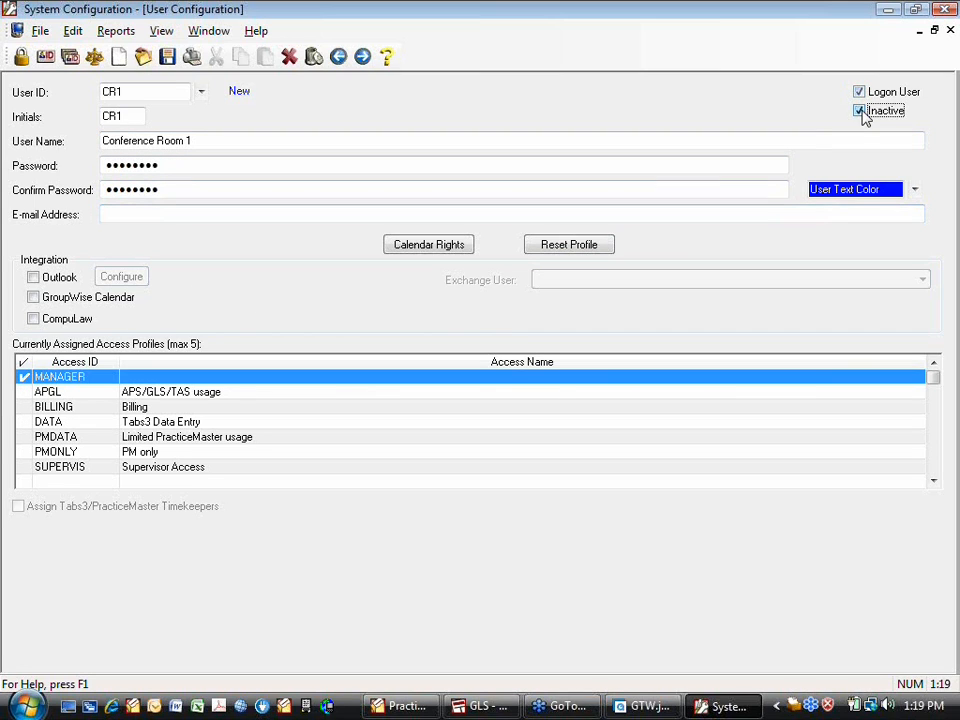
pyautogui.click(859, 92)
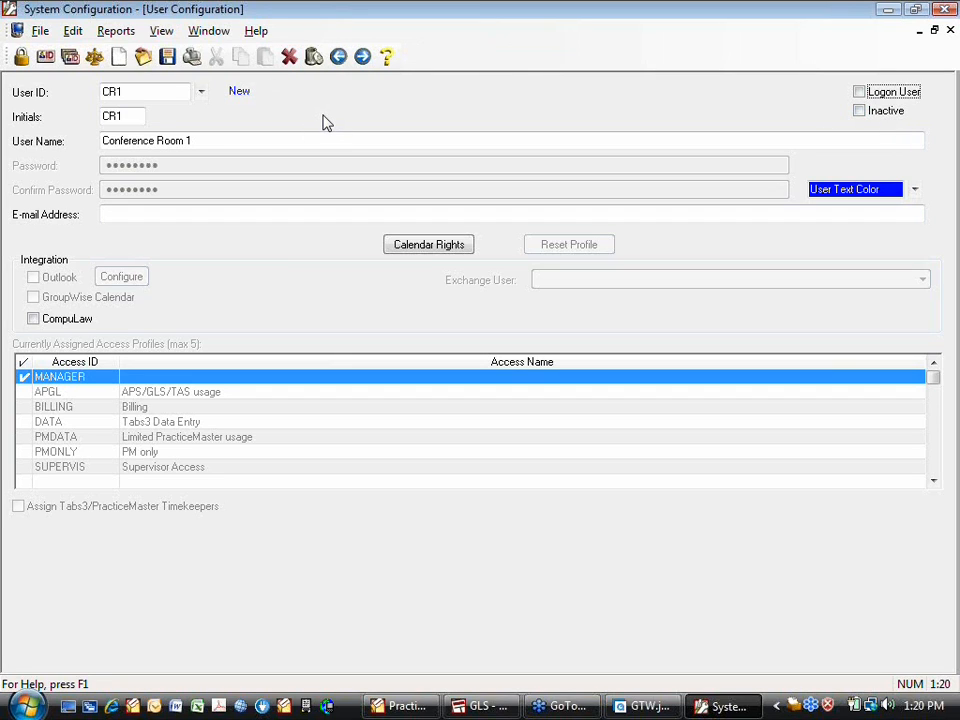
pyautogui.click(176, 92)
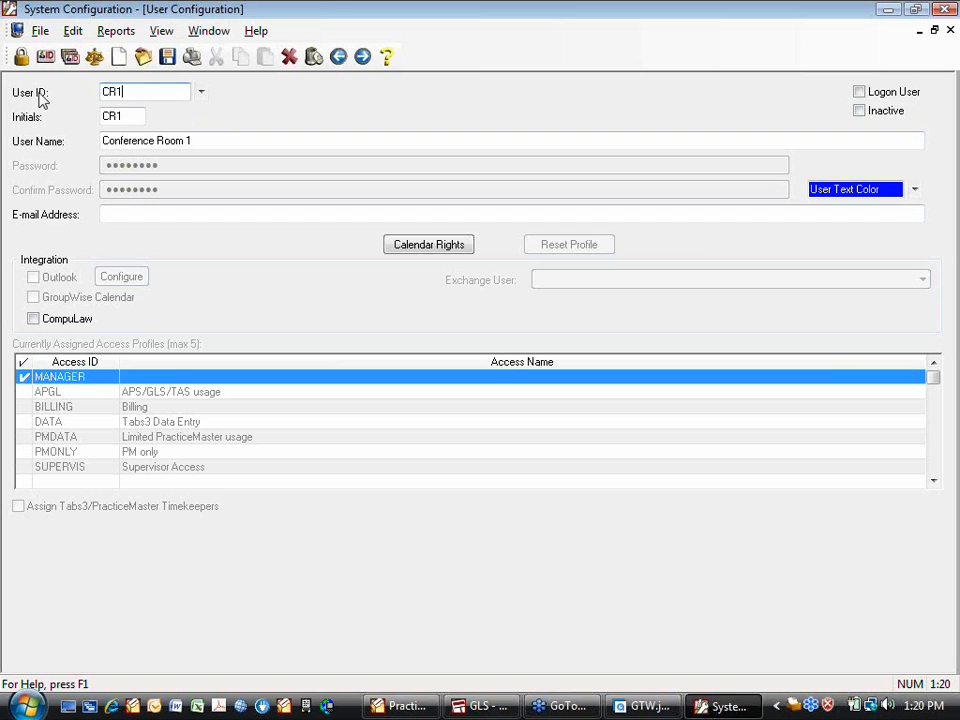
# Add a new non-logon user PRJ with initials PRJ and user name Projector
pyautogui.doubleClick(139, 90)
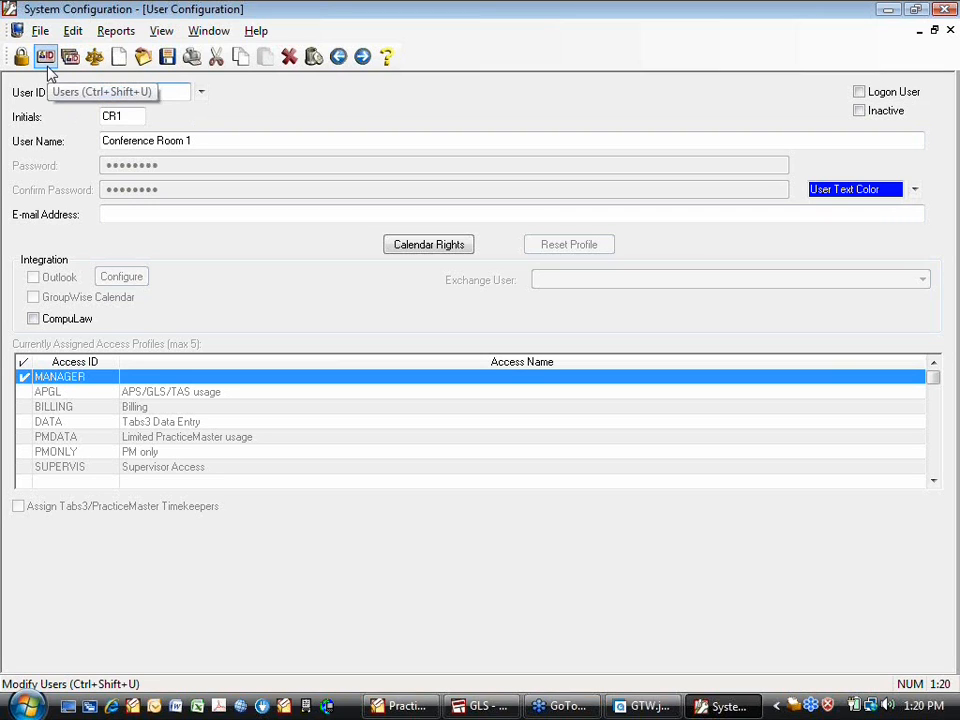
pyautogui.write('pam')
pyautogui.press('Tab')
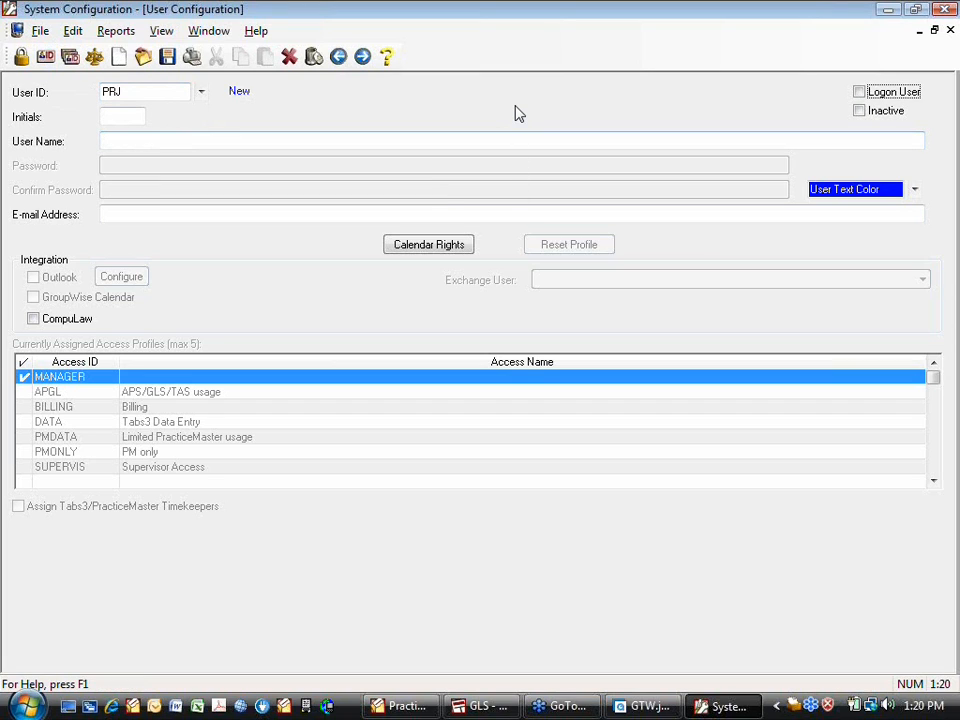
pyautogui.click(135, 114)
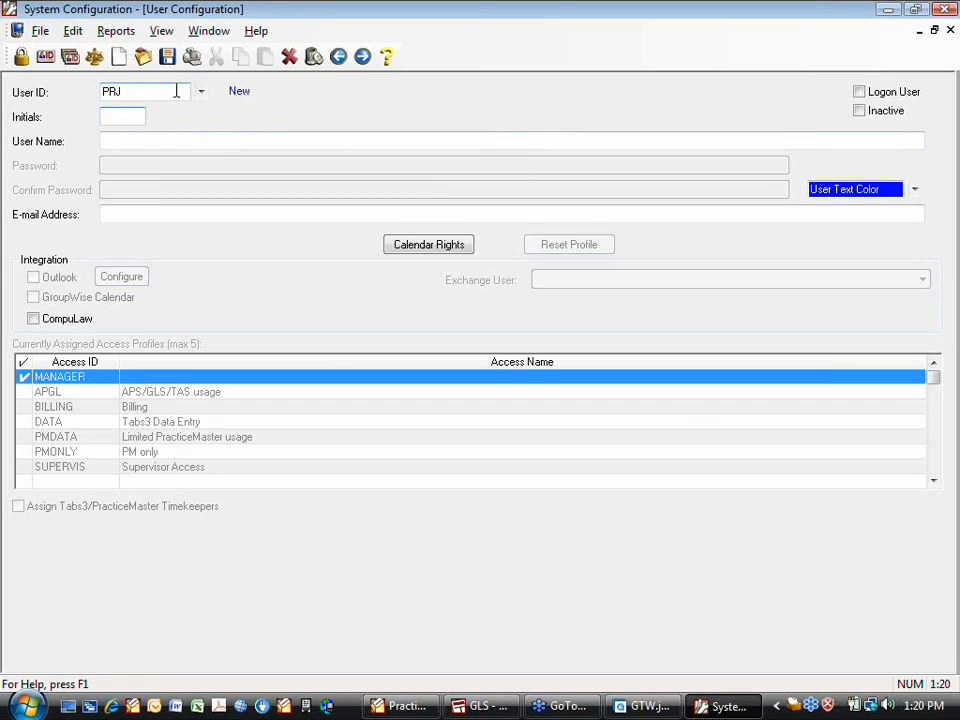
pyautogui.write('PRJ')
pyautogui.press('Tab')
pyautogui.write('Proj')
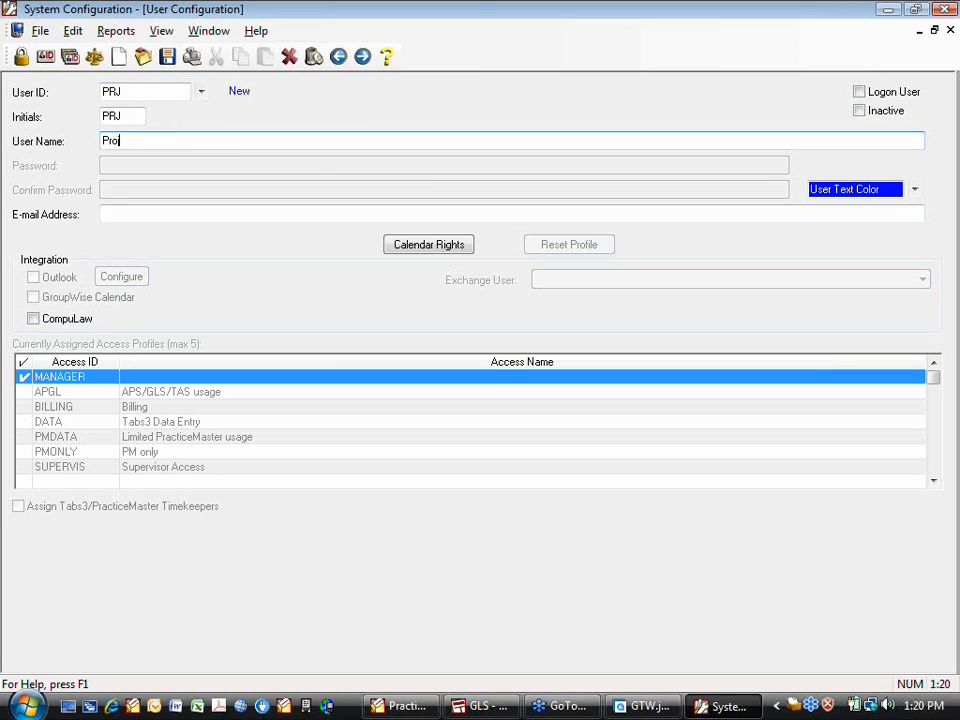
pyautogui.write('ector')
# Load another staff member's existing user record from the User ID lookup
pyautogui.click(201, 93)
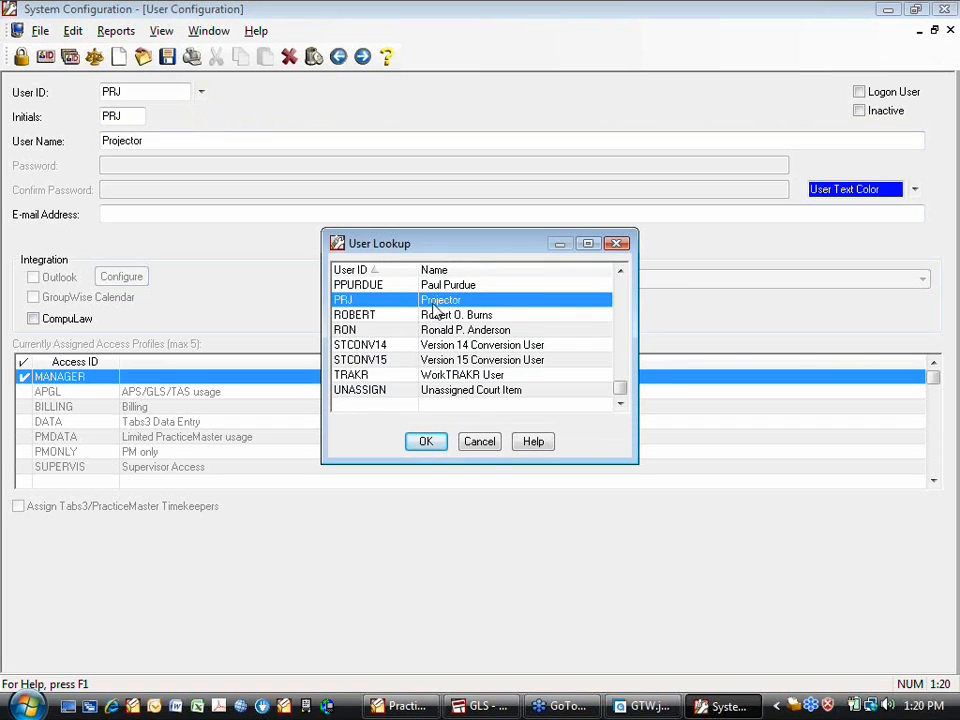
pyautogui.scroll(5, 462, 366)
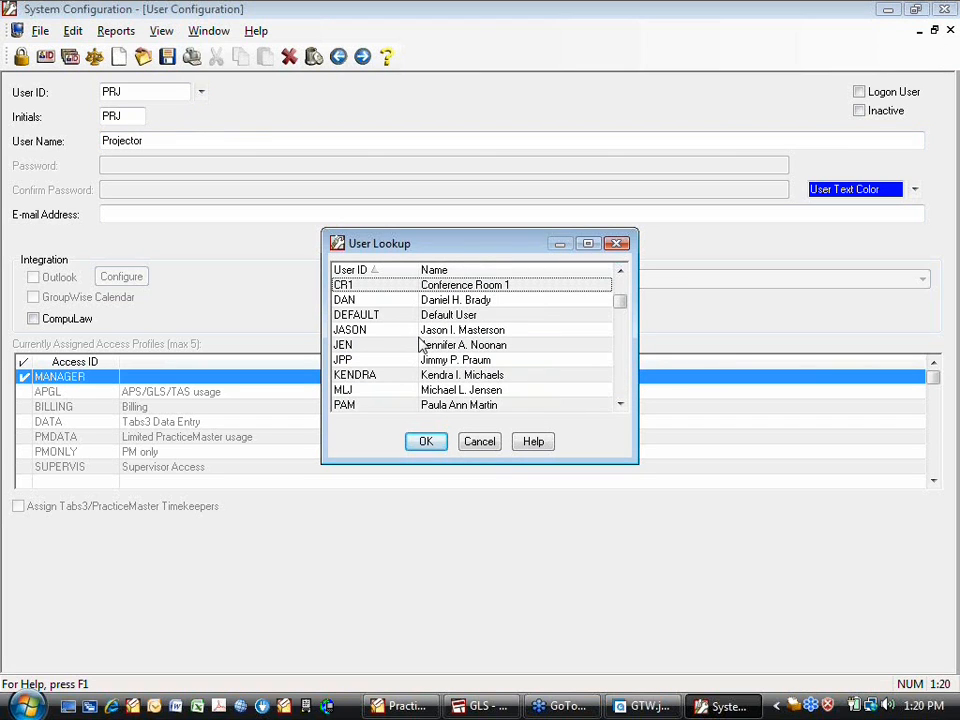
pyautogui.click(420, 332)
pyautogui.click(425, 437)
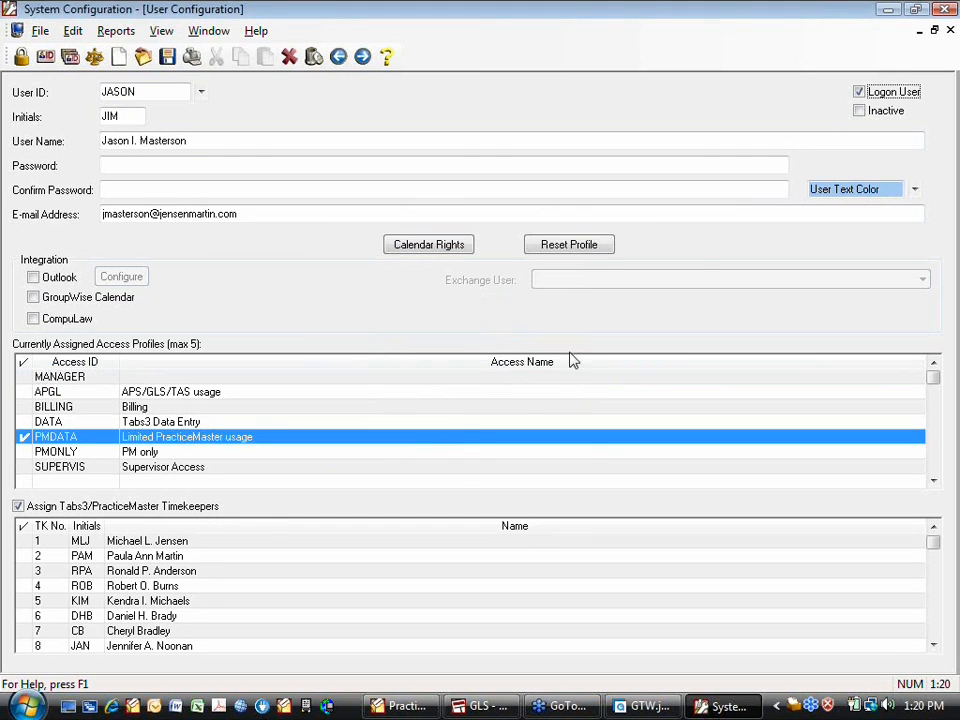
# Mark the staff user inactive, save the change, and close System Configuration
pyautogui.click(859, 111)
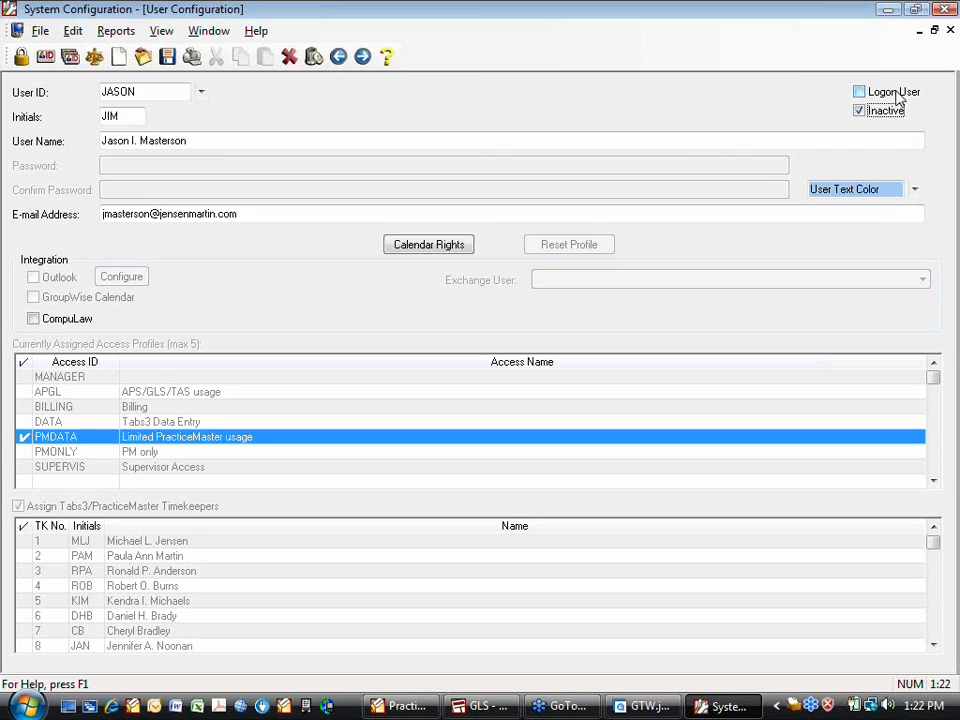
pyautogui.click(951, 33)
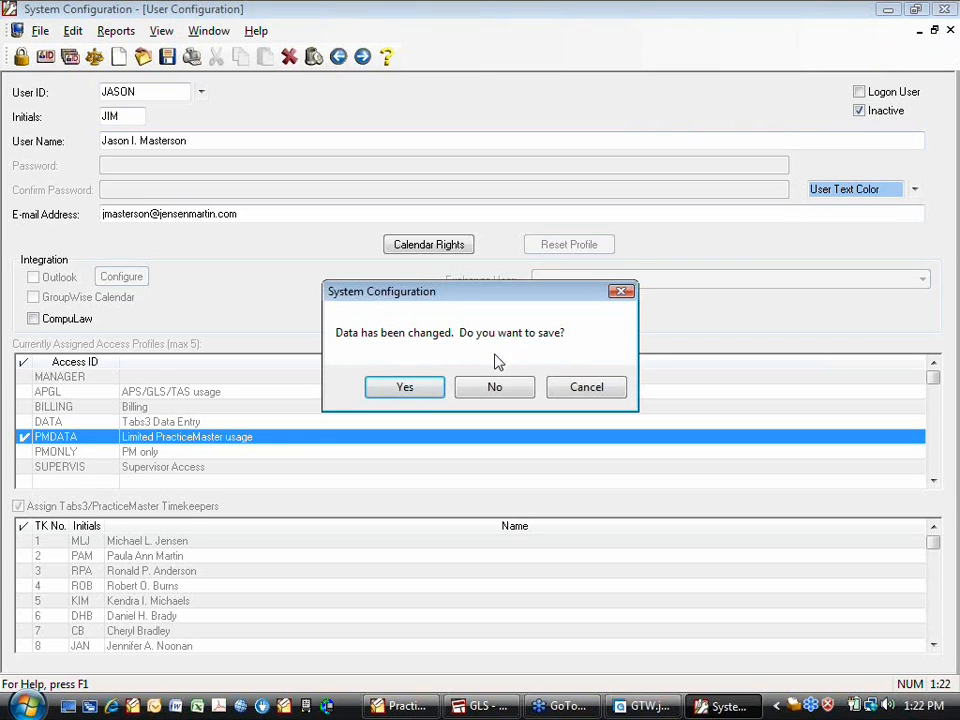
pyautogui.click(418, 388)
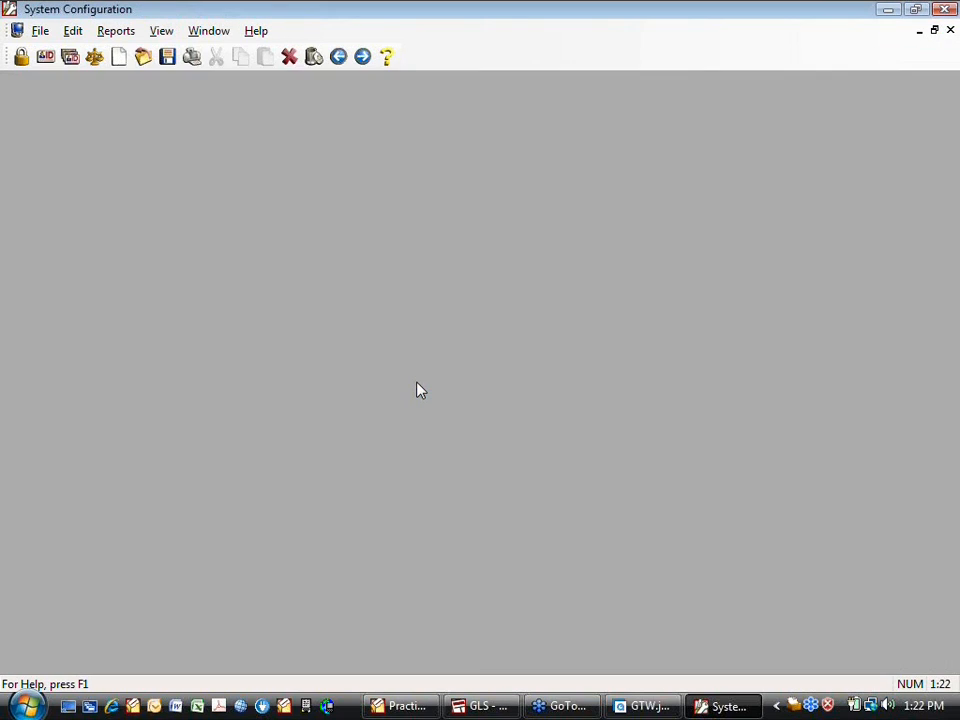
pyautogui.click(947, 10)
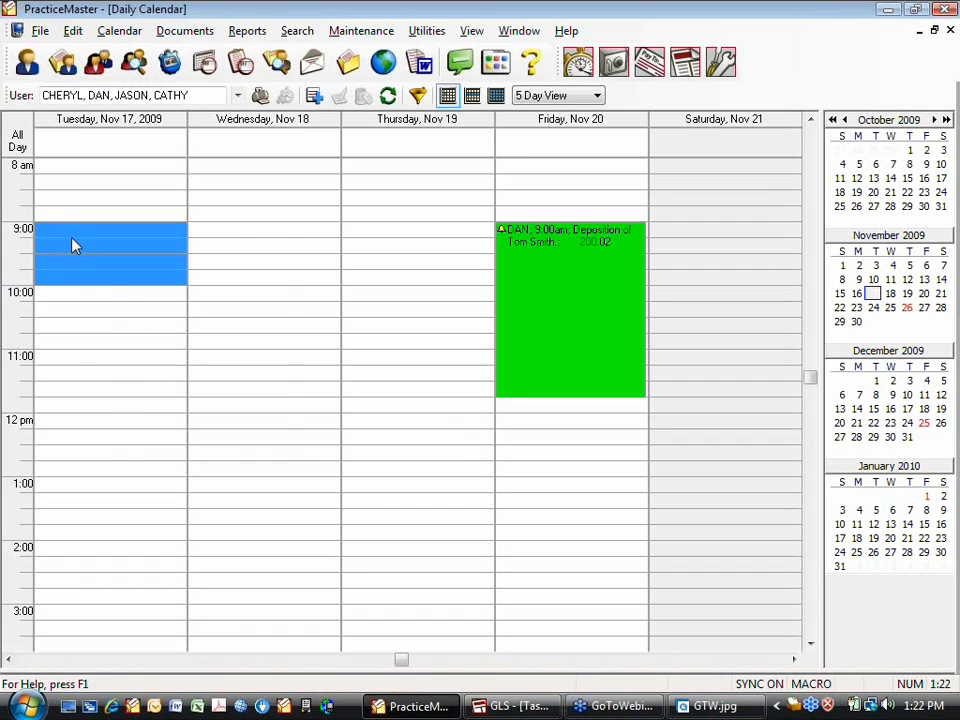
# Start a new event at Tuesday 9:00 and clear the three preselected attendees
pyautogui.rightClick(79, 236)
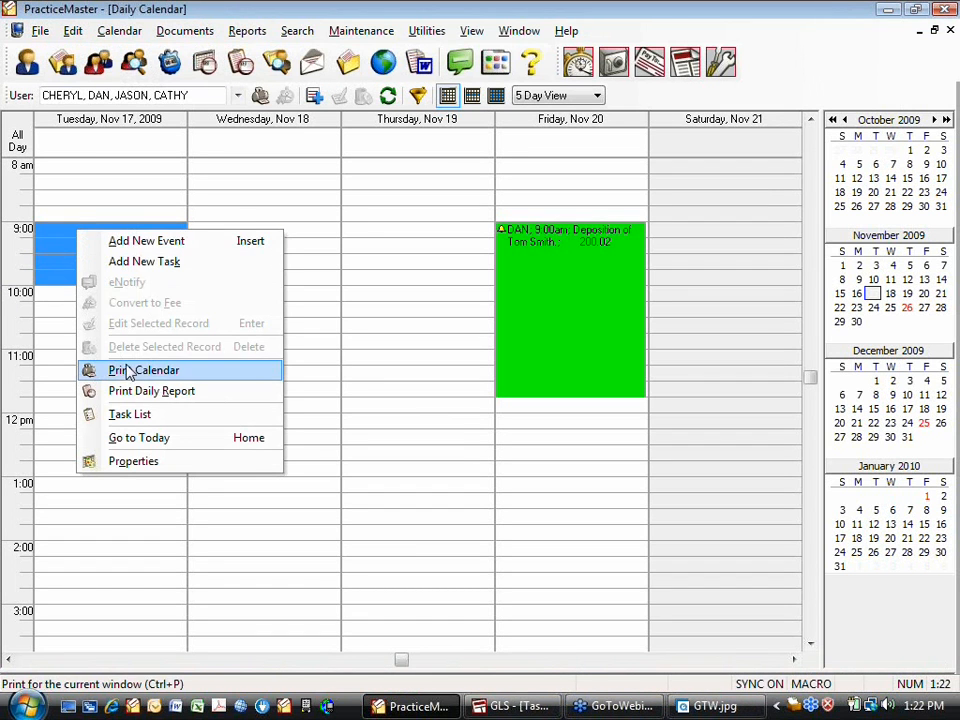
pyautogui.click(129, 247)
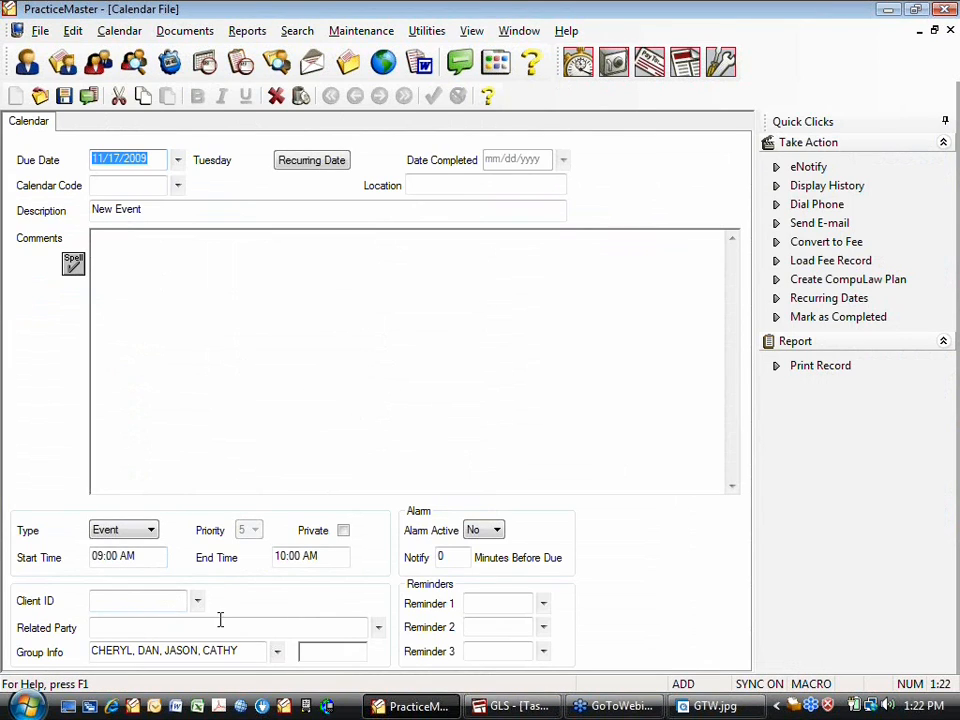
pyautogui.click(278, 655)
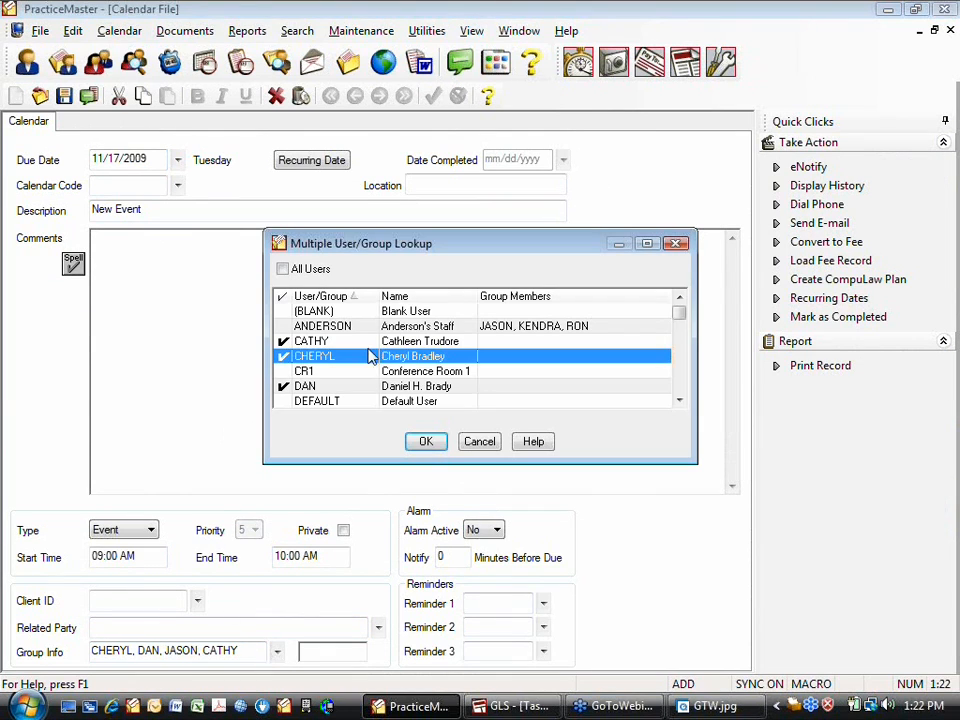
pyautogui.click(284, 341)
pyautogui.click(283, 356)
pyautogui.click(284, 386)
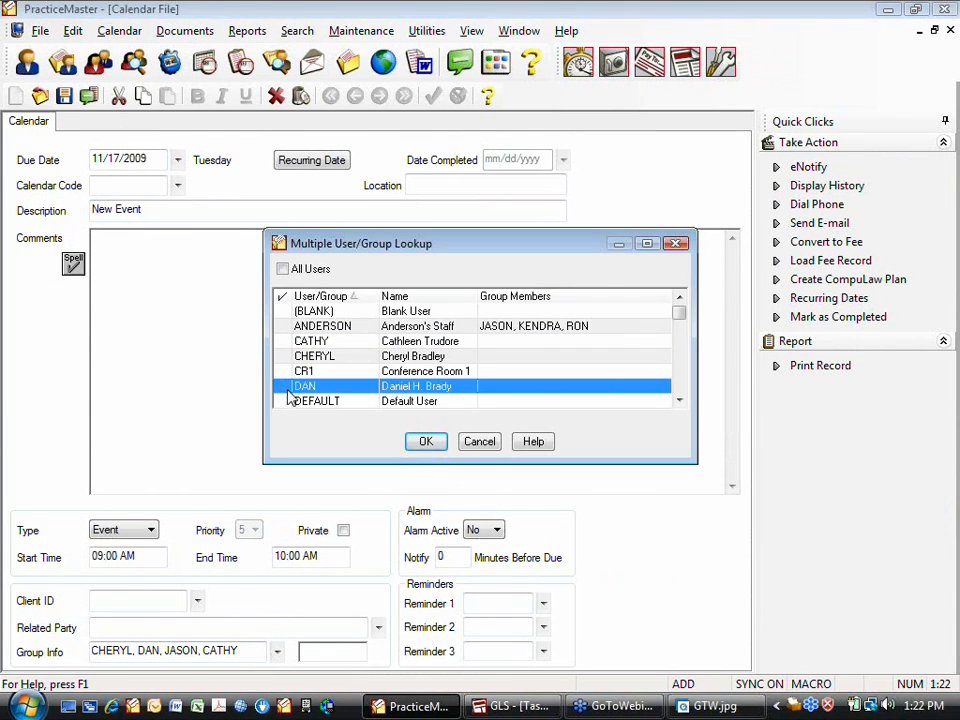
pyautogui.click(677, 388)
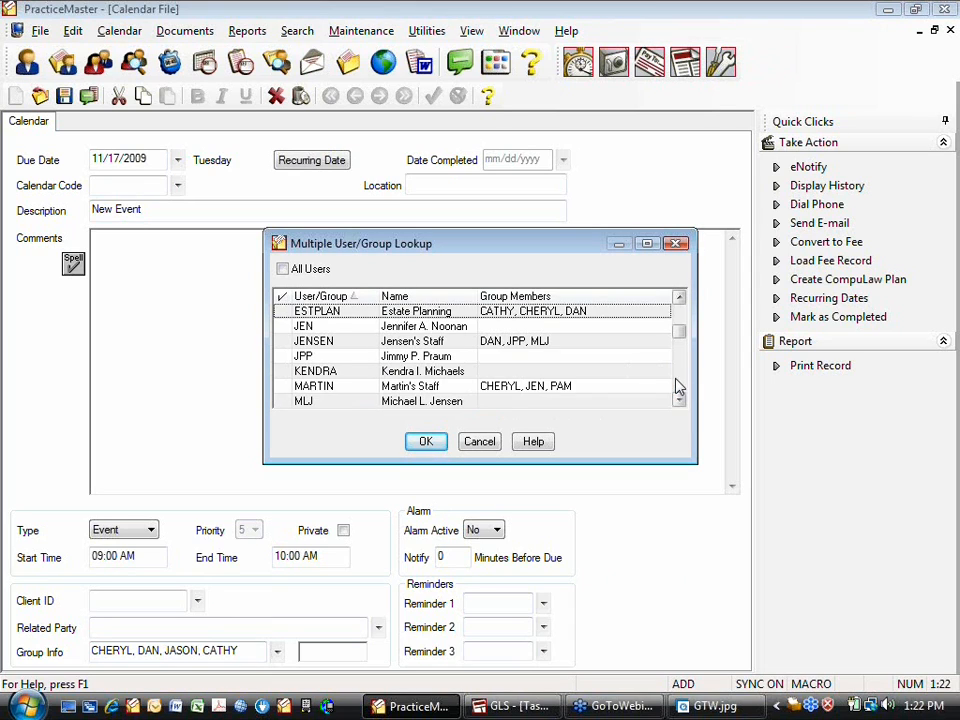
# Add the Estate Planning group, Conference Room 1 and the Projector, then confirm
pyautogui.click(284, 311)
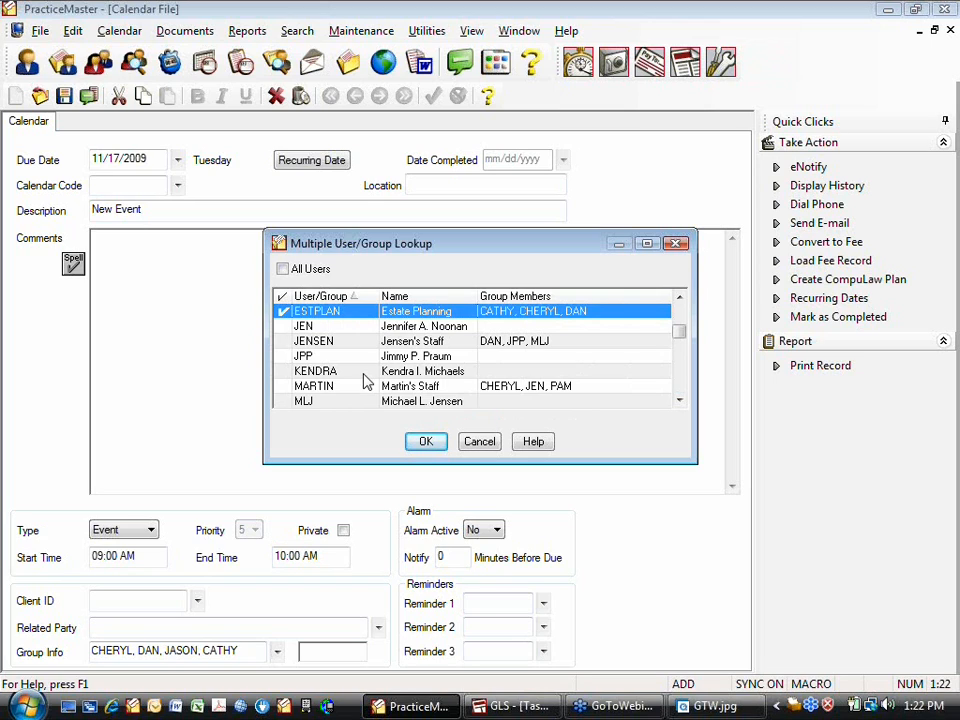
pyautogui.click(680, 321)
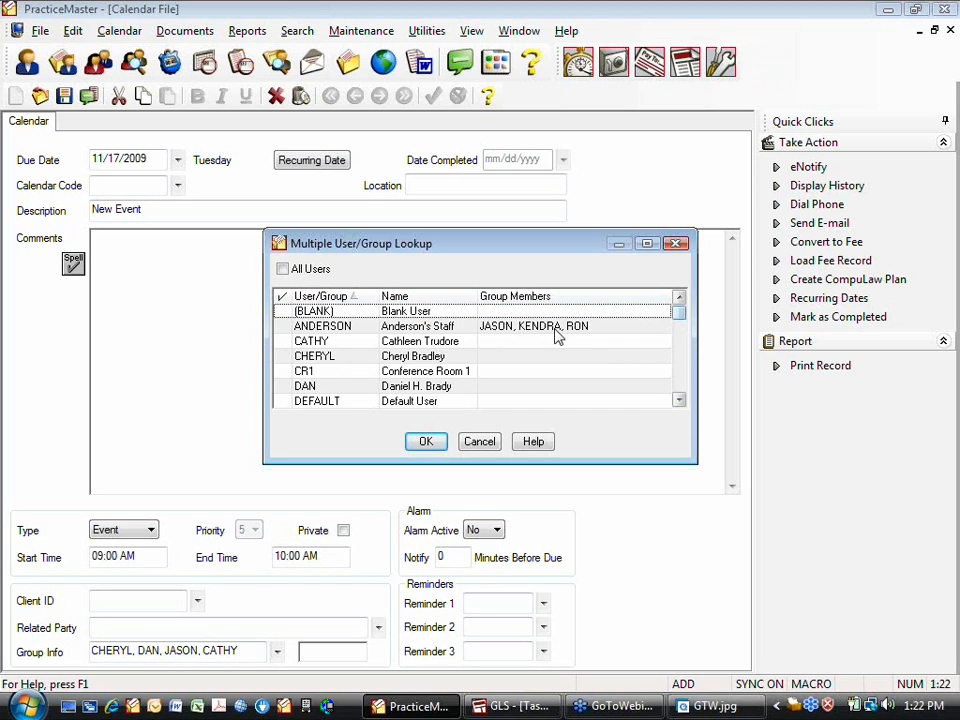
pyautogui.click(285, 372)
pyautogui.scroll(-6, 672, 381)
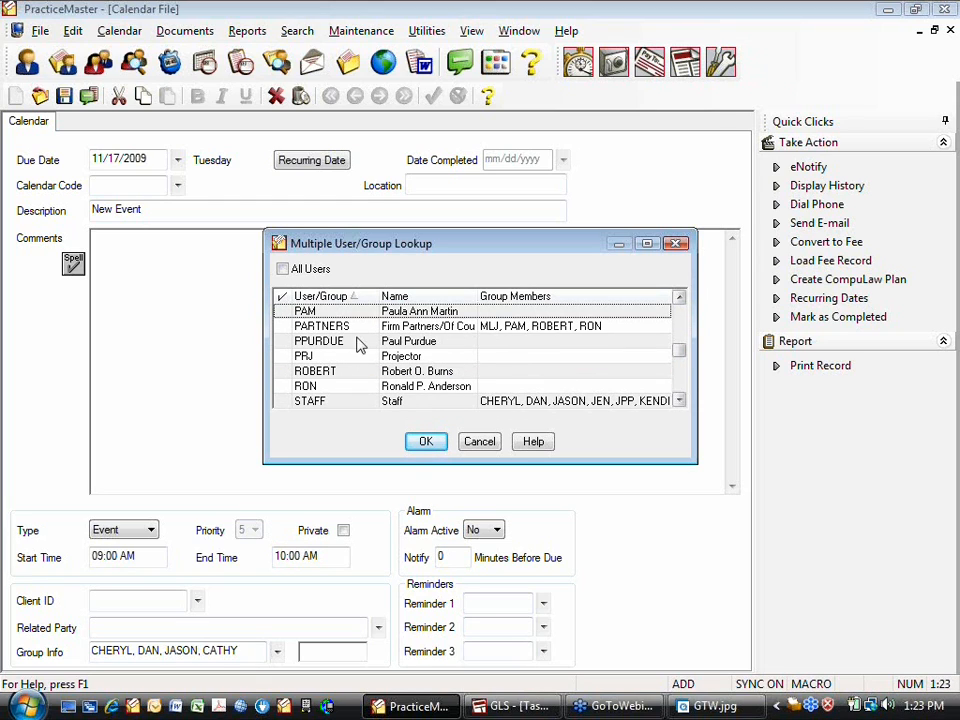
pyautogui.click(288, 357)
pyautogui.click(678, 379)
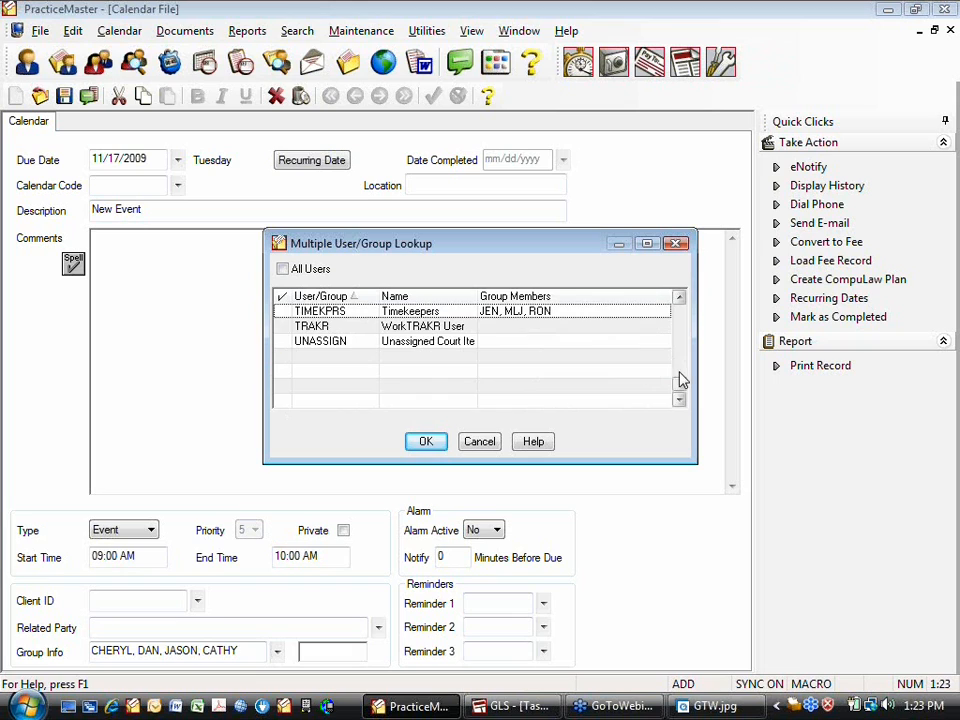
pyautogui.click(679, 318)
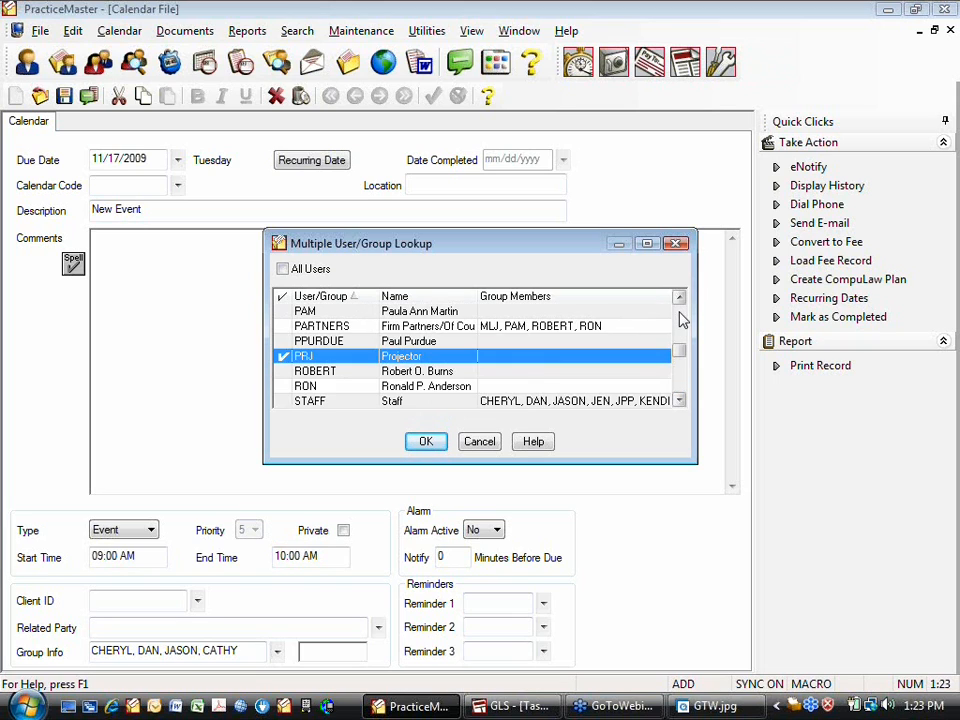
pyautogui.click(679, 318)
pyautogui.click(679, 318)
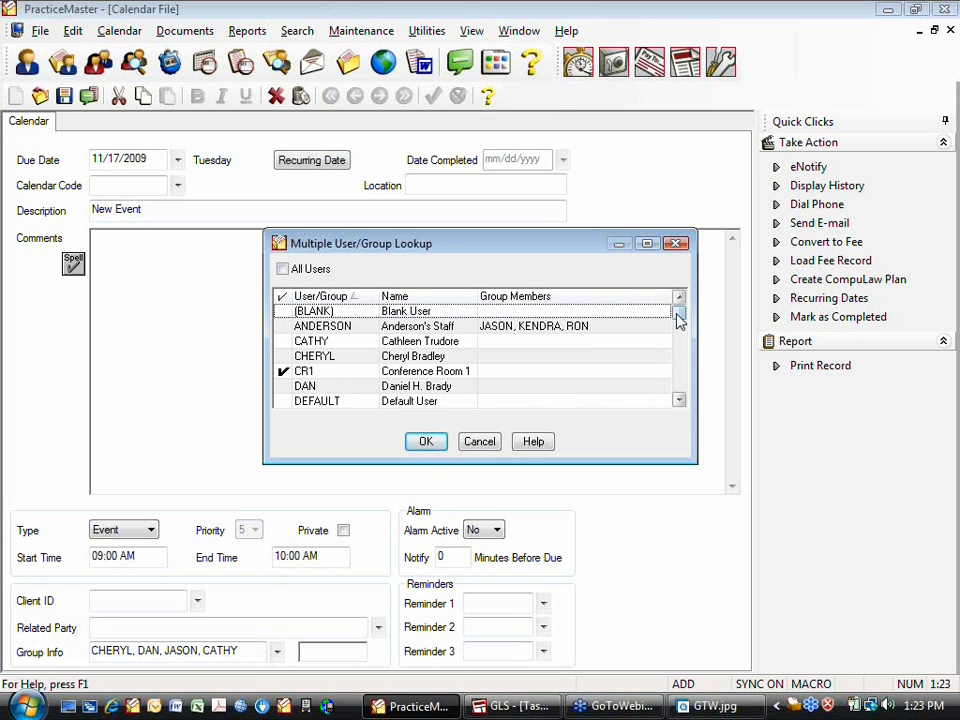
pyautogui.click(425, 443)
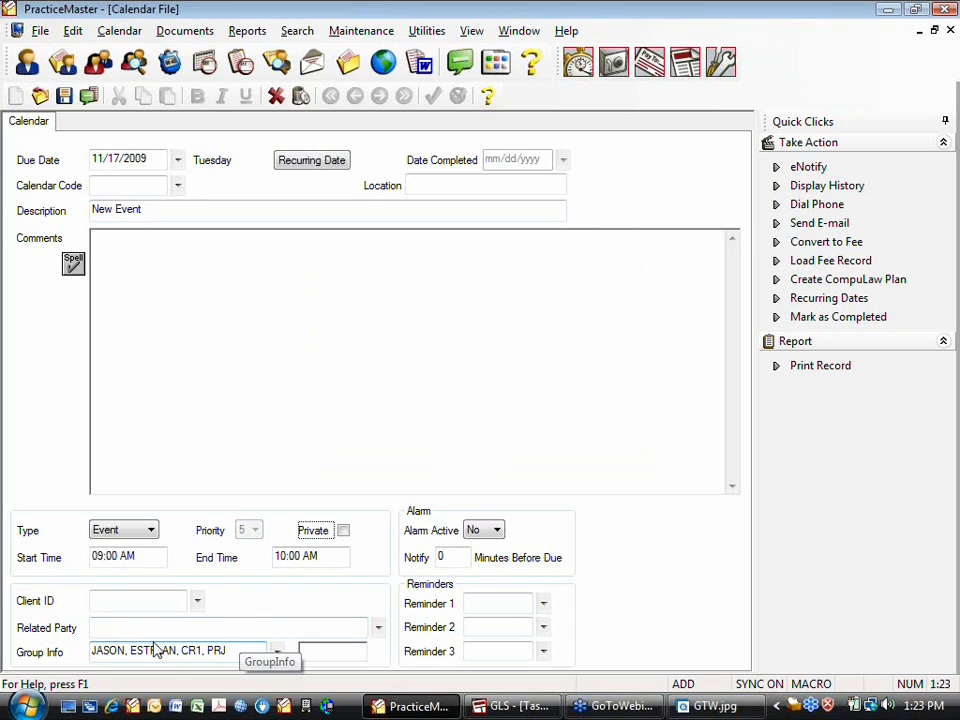
# Remove JASON from the event's Group Info
pyautogui.doubleClick(112, 651)
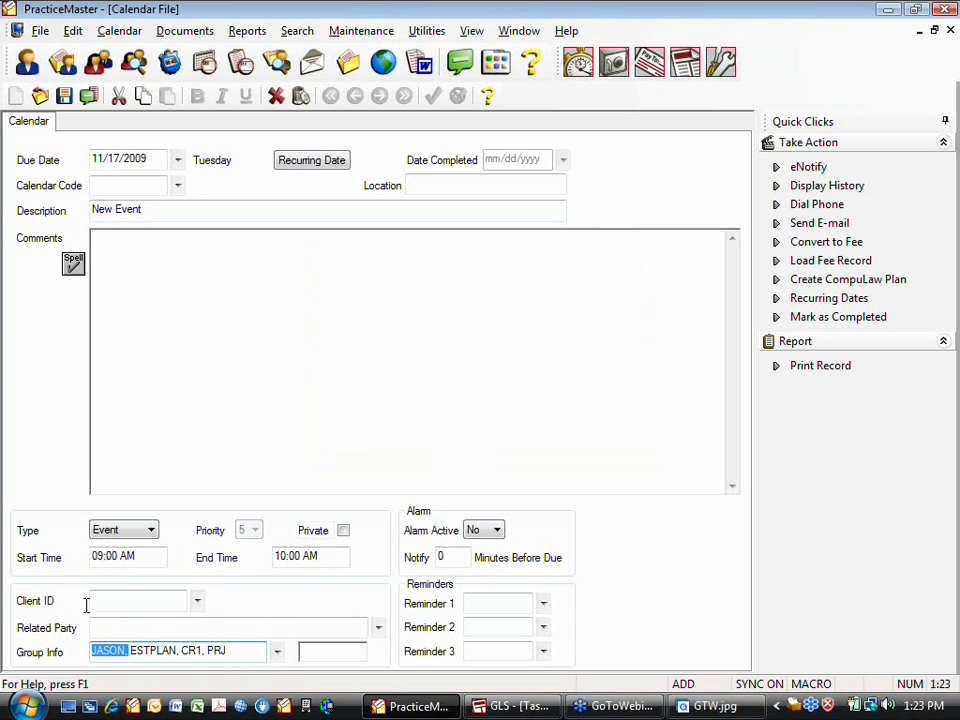
pyautogui.press('Delete')
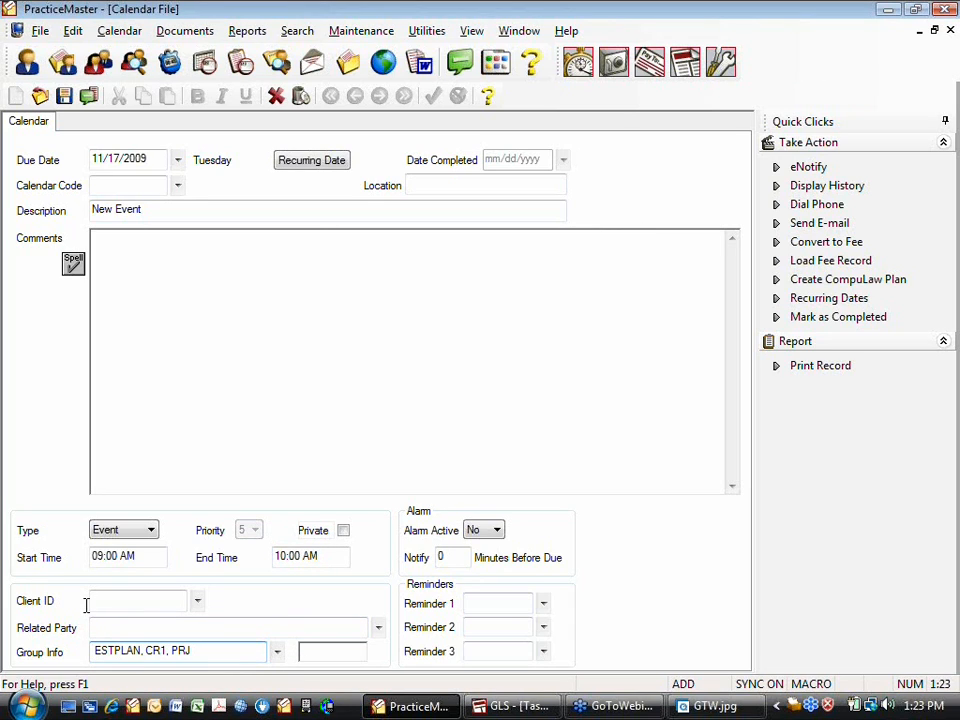
pyautogui.press('Delete')
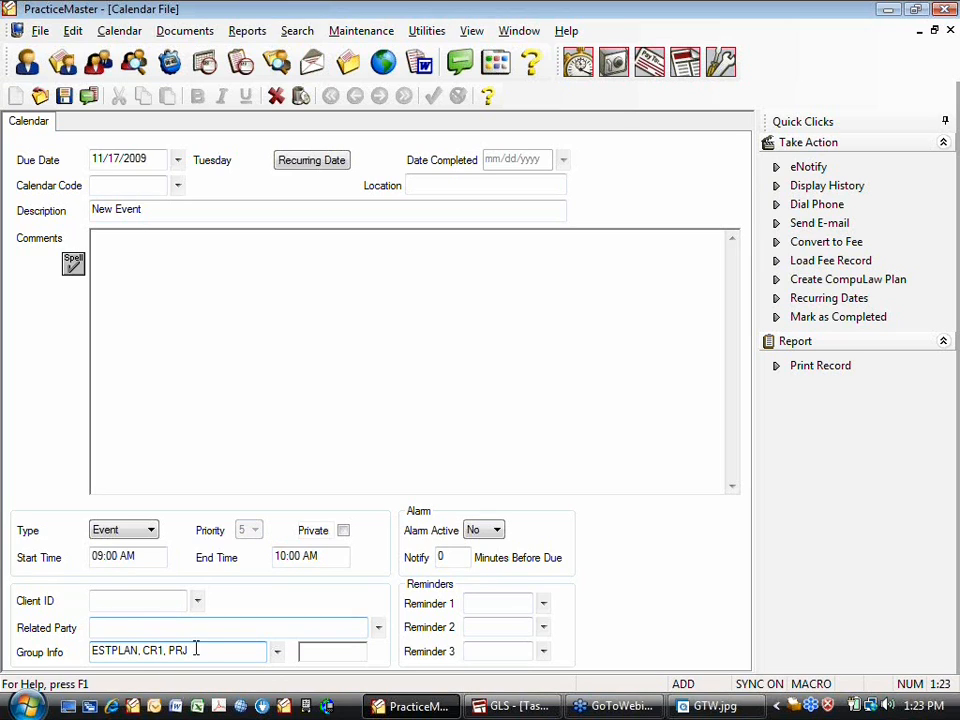
pyautogui.moveTo(195, 645); pyautogui.dragTo(36, 643)
pyautogui.click(211, 652)
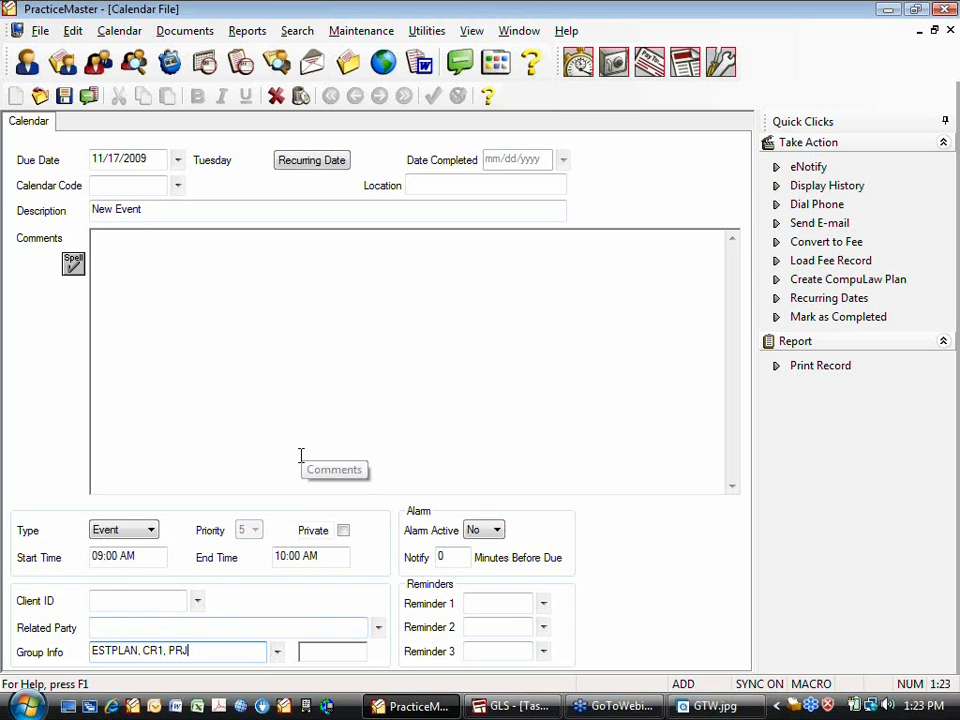
# Change the description to Meeting, save the event, and link the calendar records
pyautogui.moveTo(156, 208); pyautogui.dragTo(2, 209)
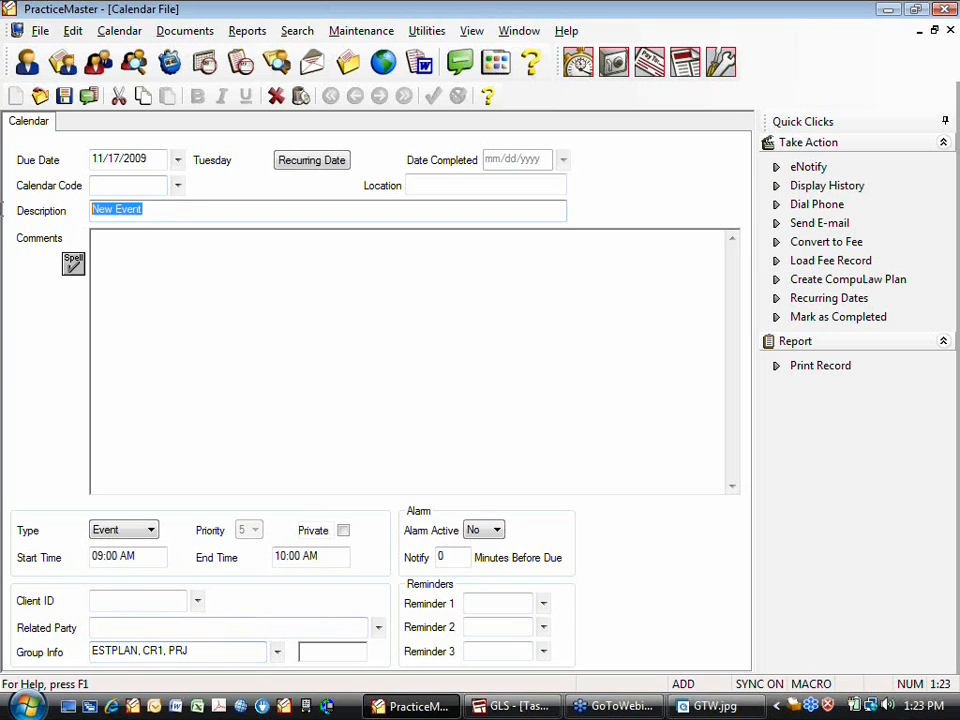
pyautogui.write('Meeting')
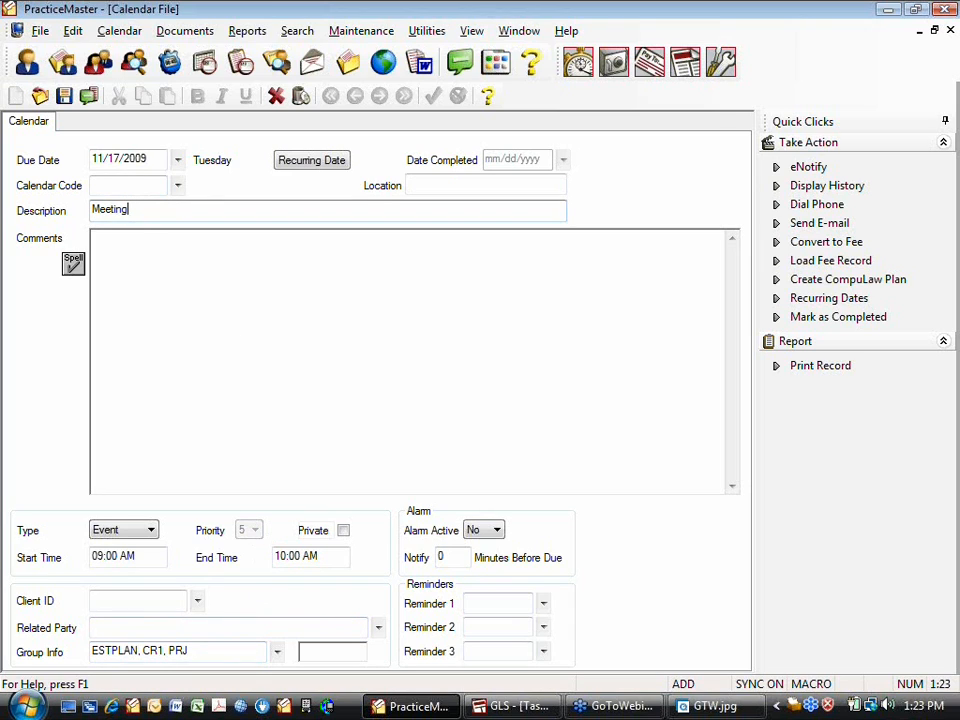
pyautogui.click(246, 624)
pyautogui.hotkey('ctrl', 's')
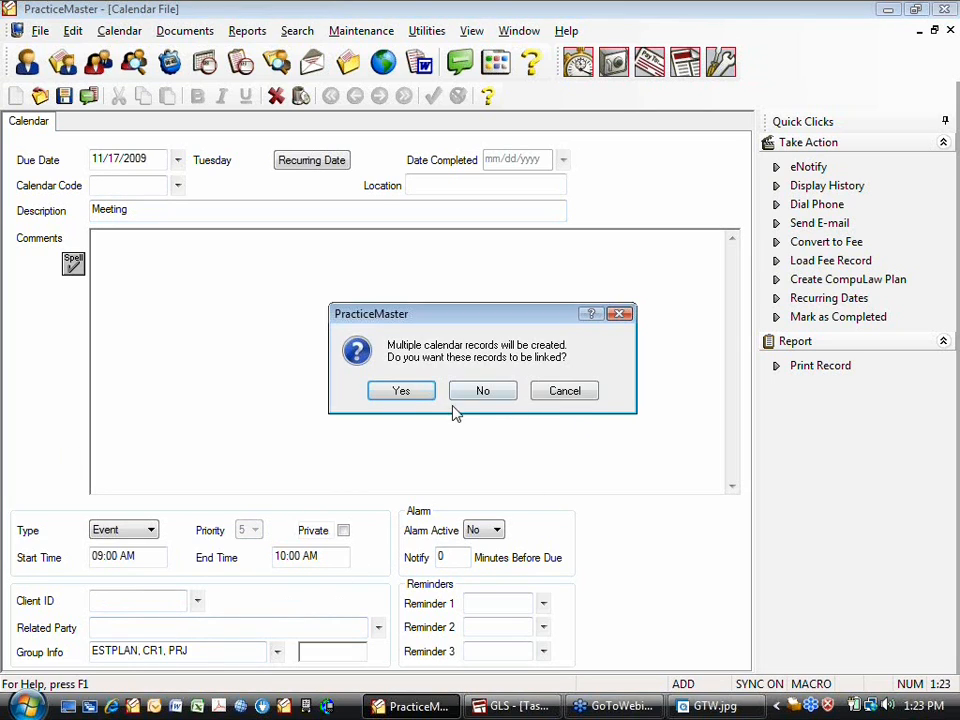
pyautogui.click(401, 391)
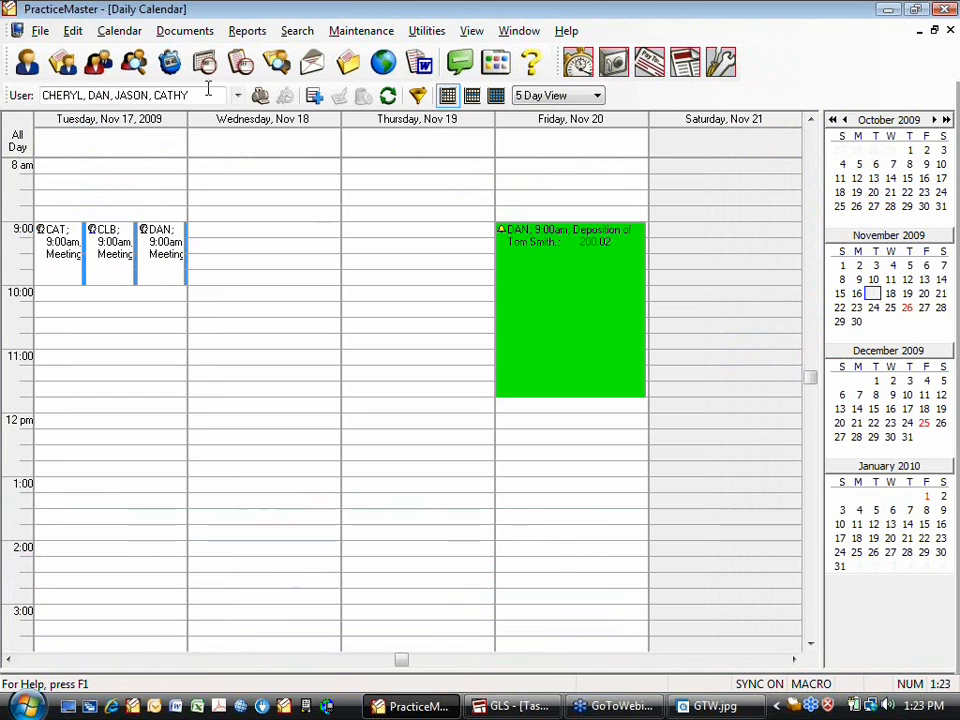
# Turn on 'Combine Multiple User Records into One Group Record' in Calendar Properties, then select the combined 9:00 Meeting
pyautogui.click(121, 34)
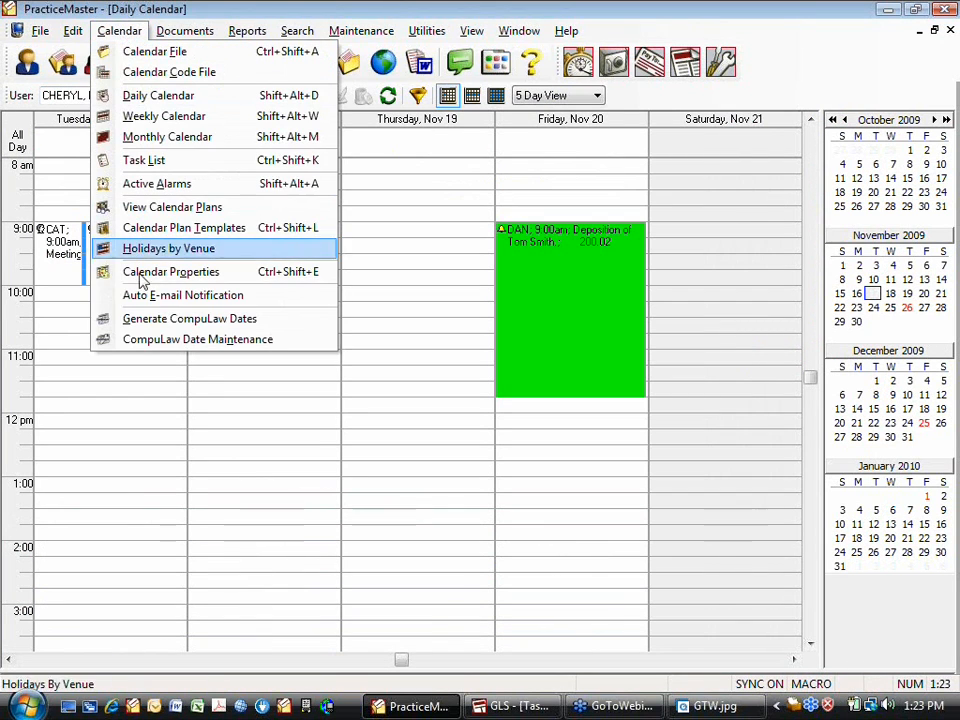
pyautogui.press('Escape')
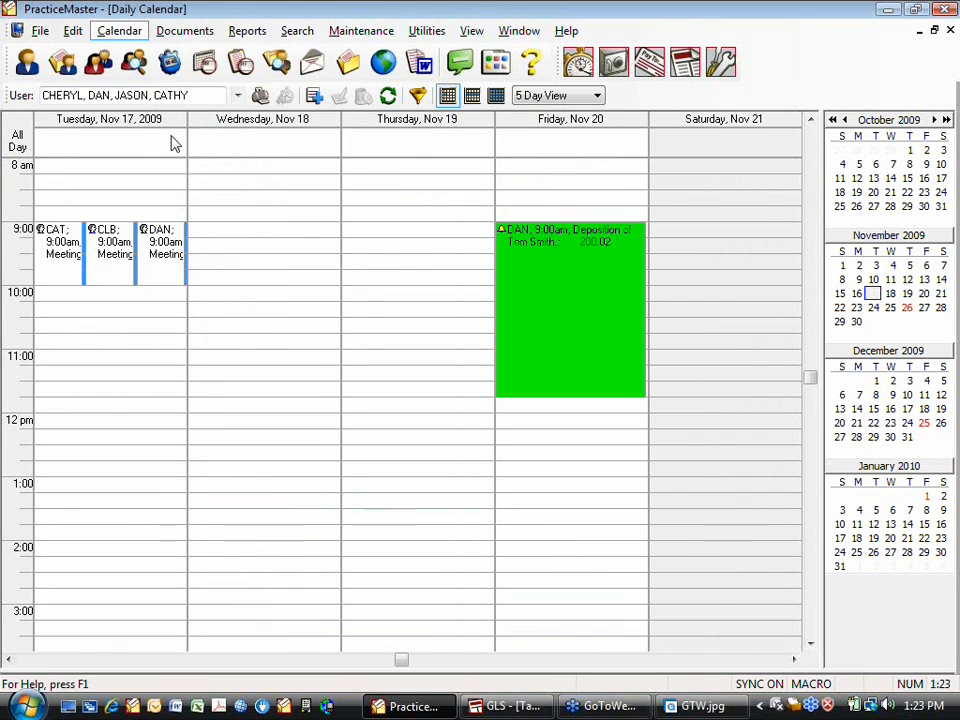
pyautogui.click(290, 147)
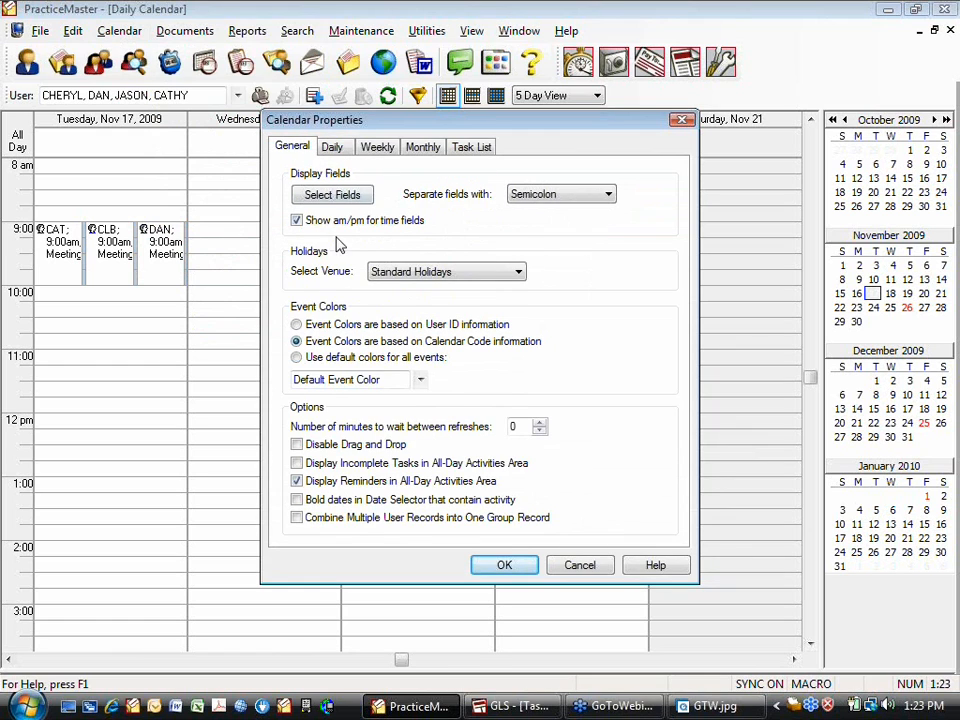
pyautogui.click(333, 520)
pyautogui.click(504, 565)
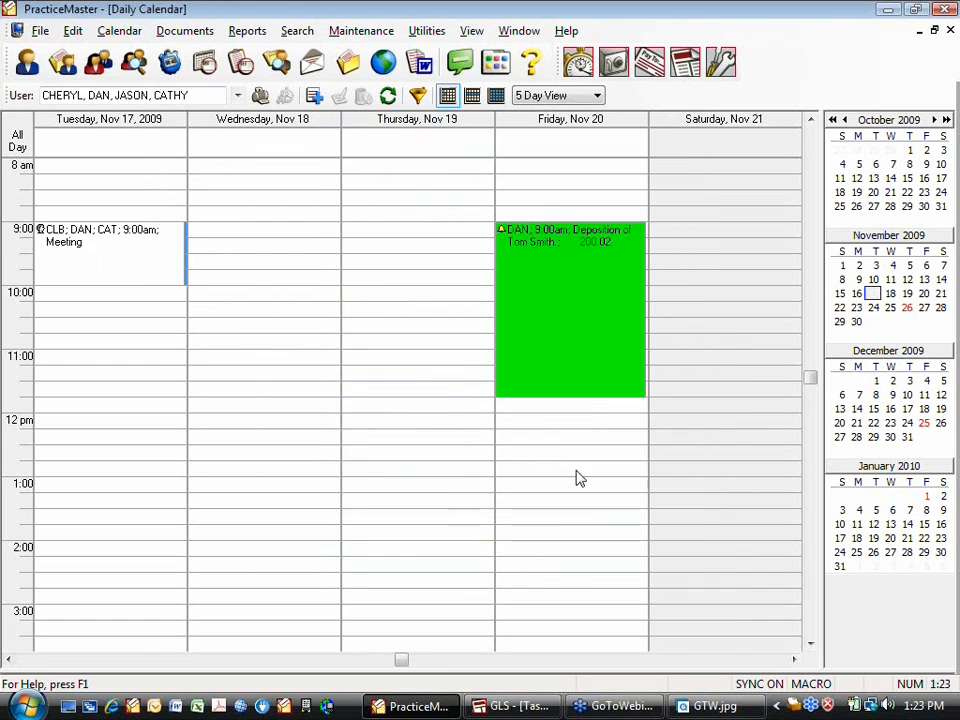
pyautogui.click(92, 252)
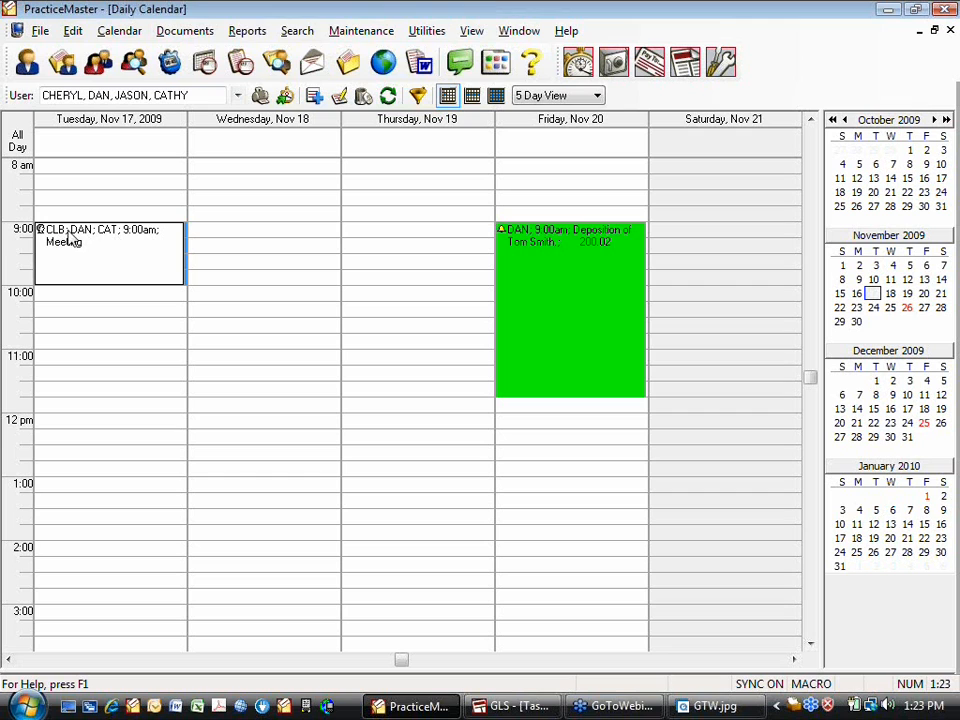
pyautogui.doubleClick(106, 248)
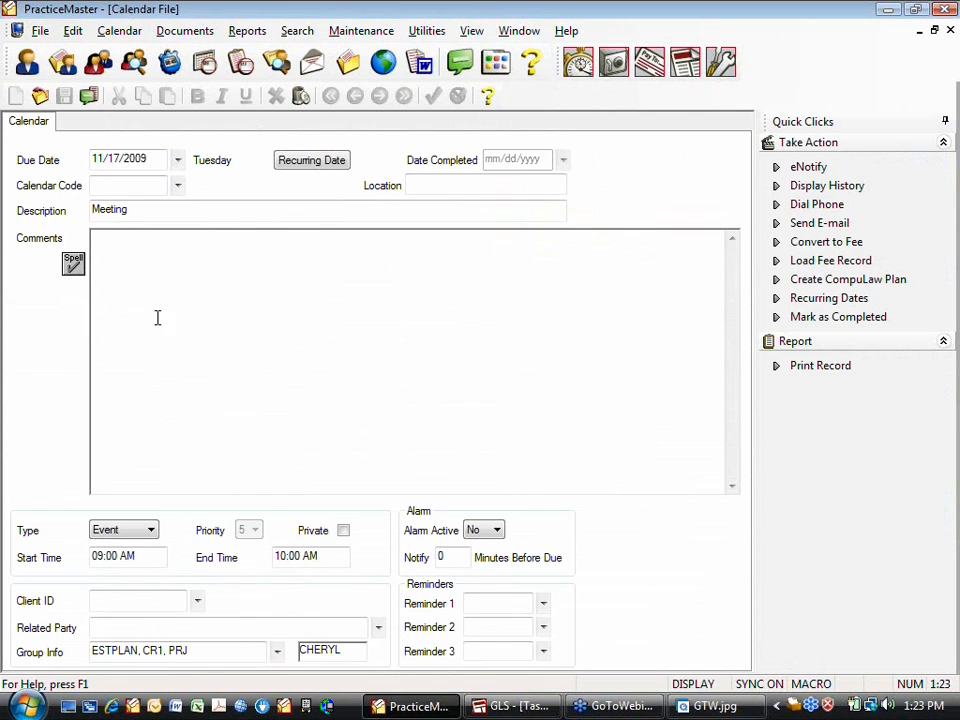
pyautogui.click(203, 651)
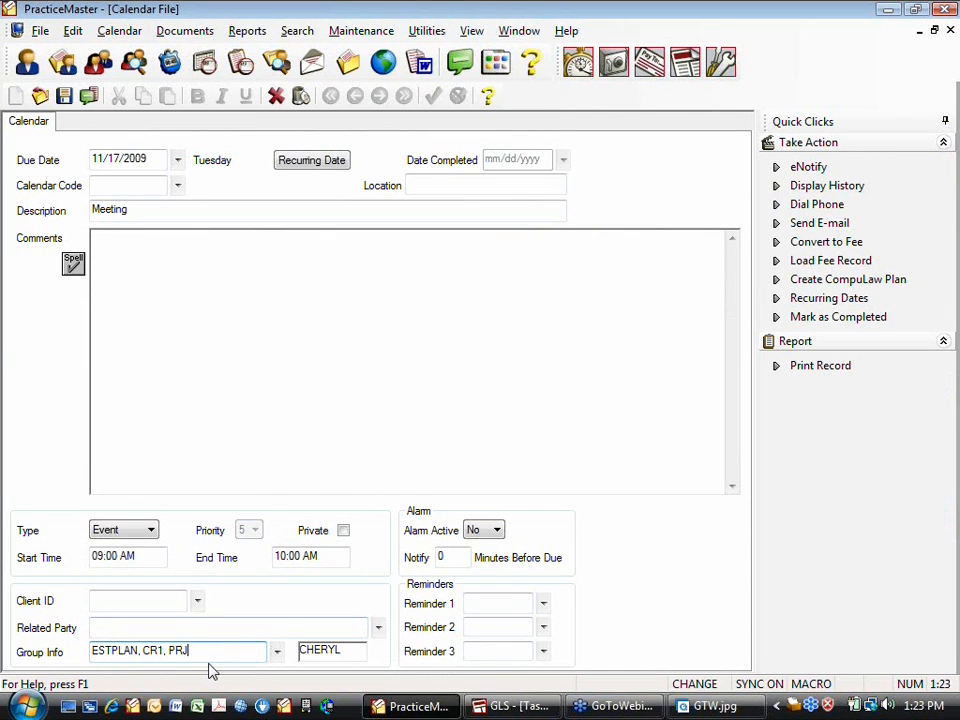
pyautogui.click(950, 31)
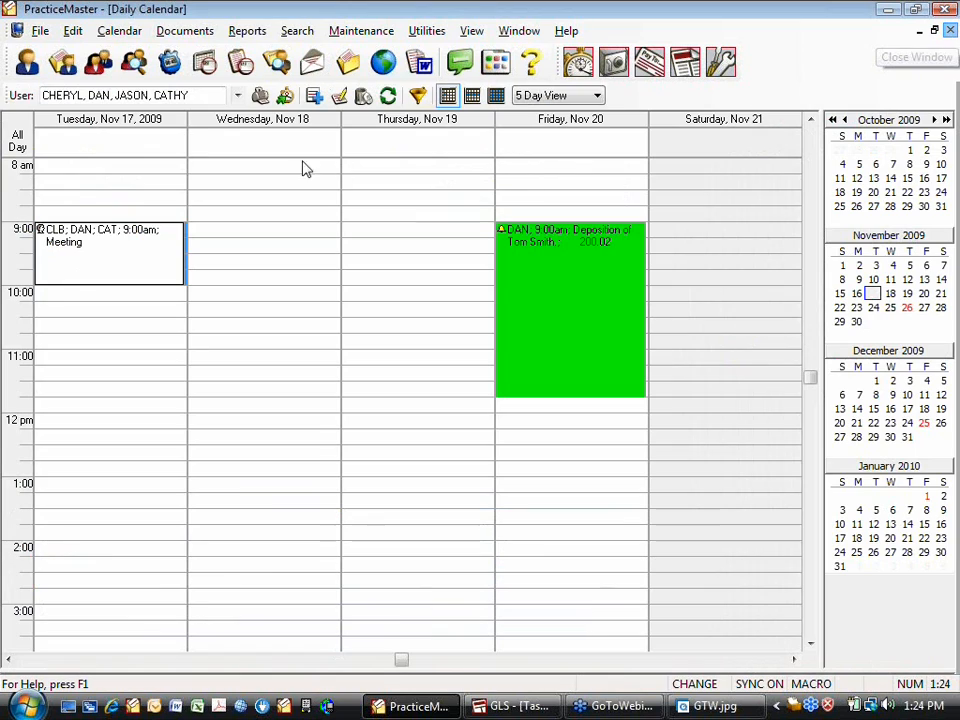
# Show only CR1 by unchecking CATHY, CHERYL and DAN, checking CR1, and deleting JASON from the User field
pyautogui.click(239, 97)
pyautogui.click(283, 342)
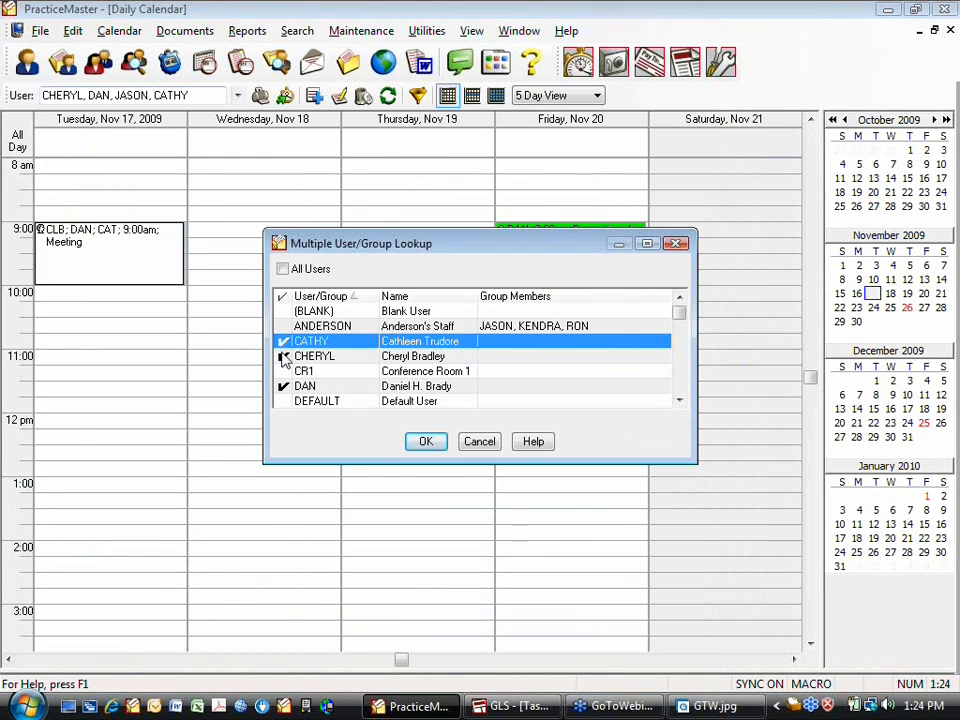
pyautogui.click(283, 357)
pyautogui.click(283, 386)
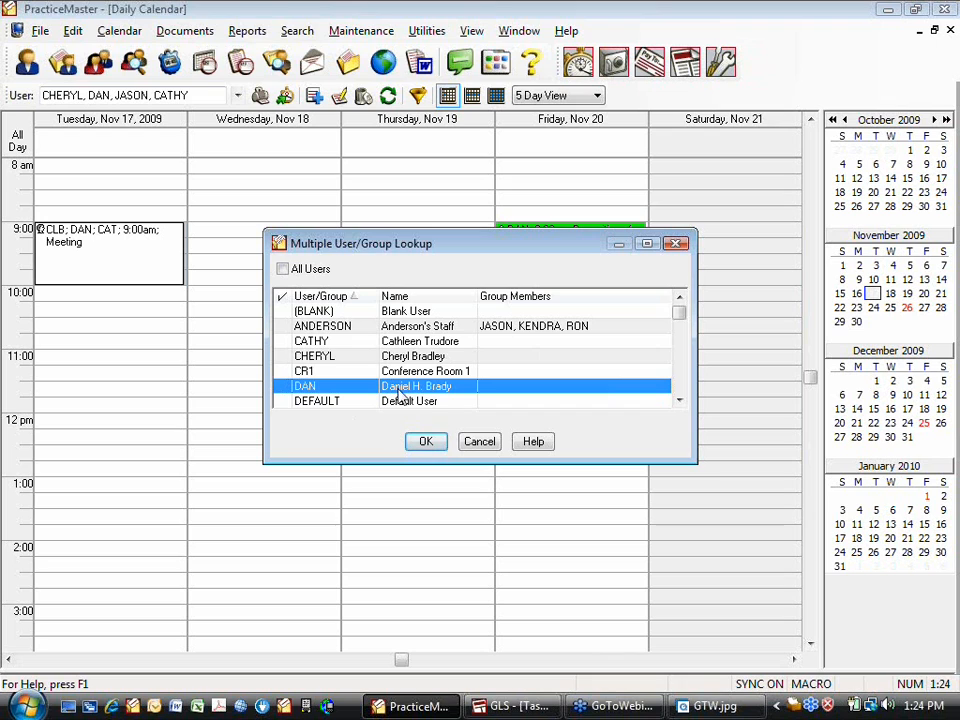
pyautogui.scroll(-6, 684, 388)
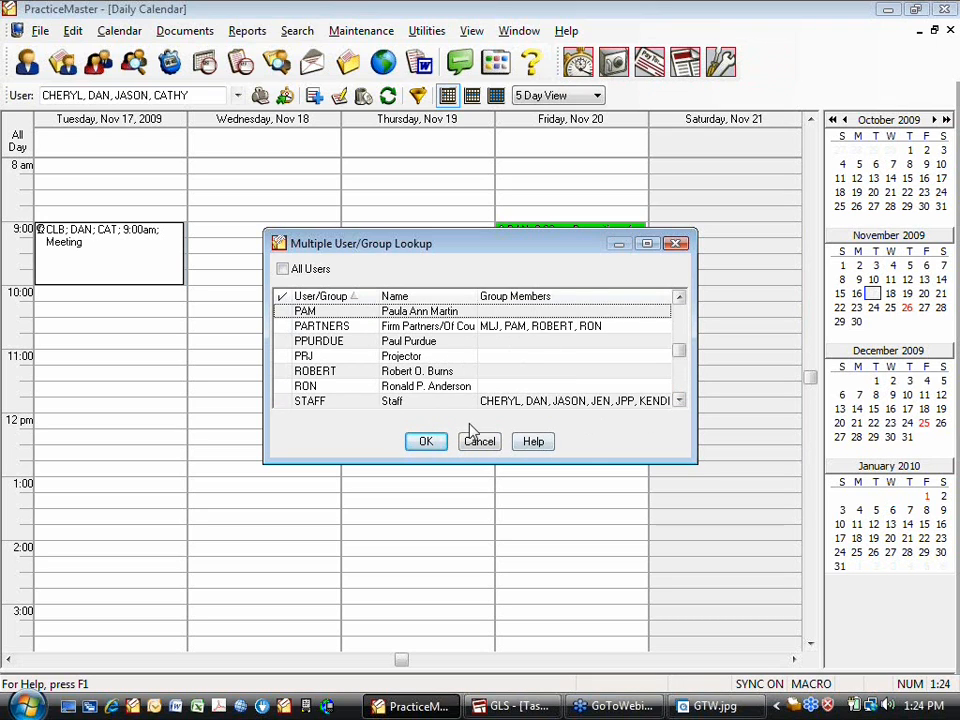
pyautogui.scroll(6, 686, 321)
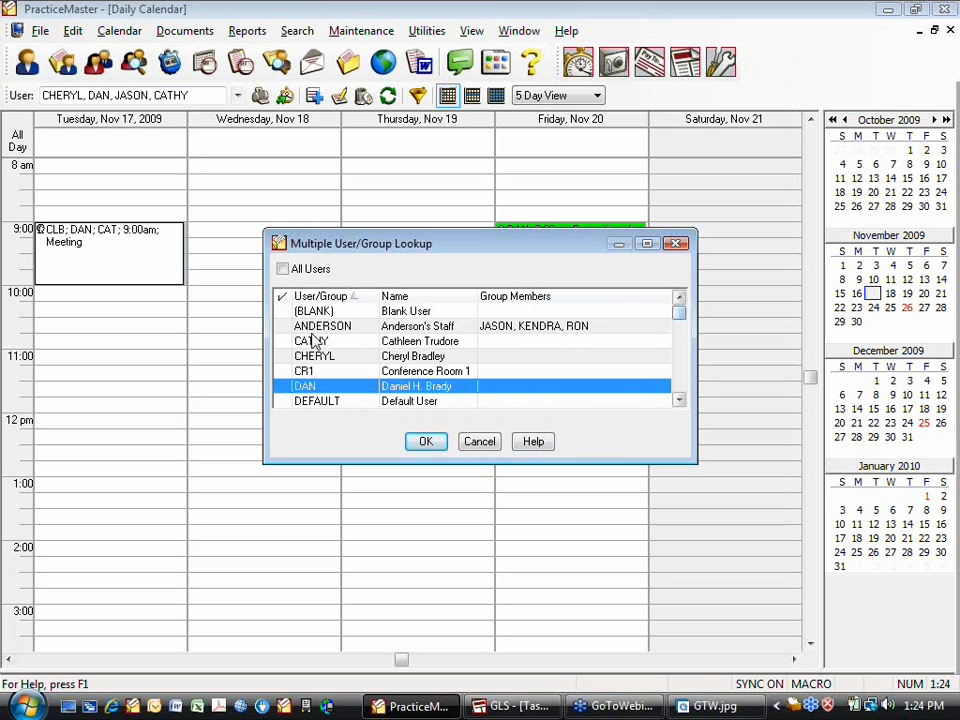
pyautogui.click(282, 371)
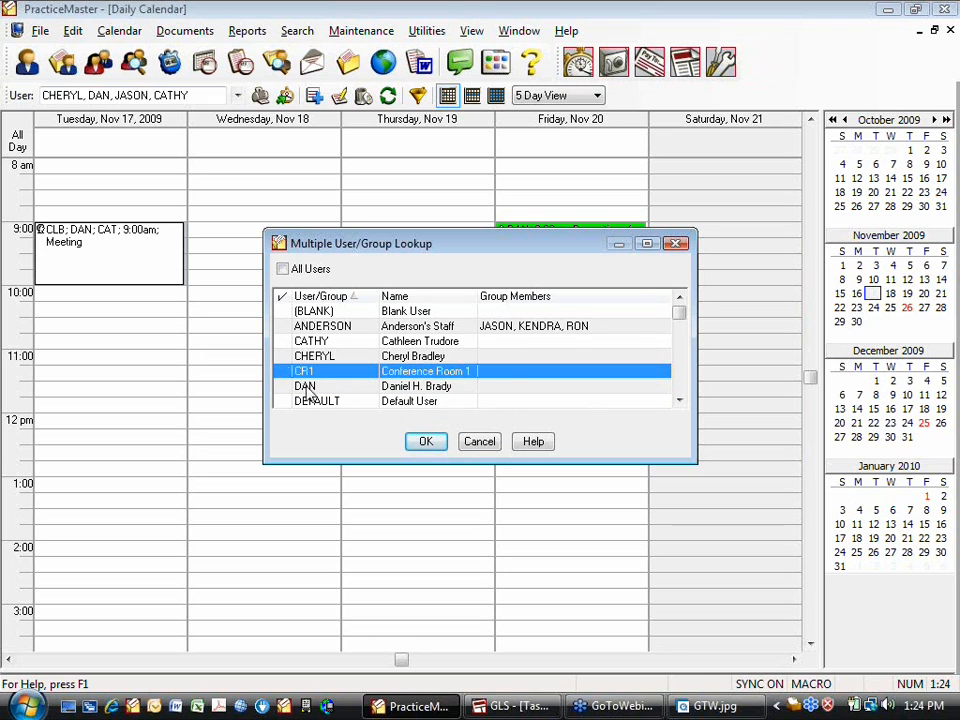
pyautogui.click(426, 441)
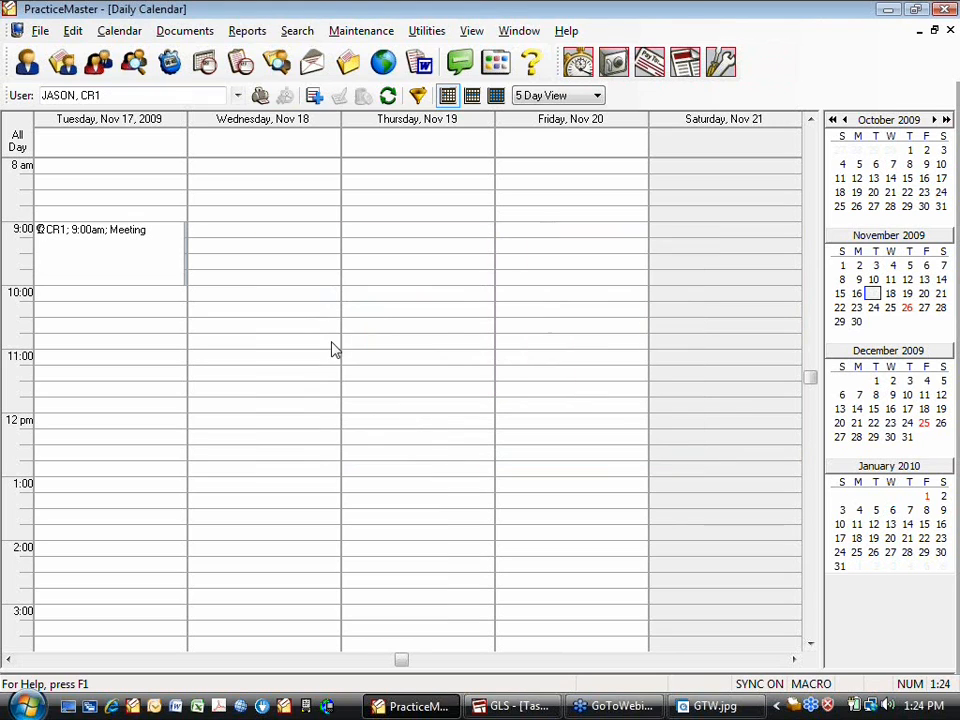
pyautogui.click(170, 95)
pyautogui.press('Delete')
pyautogui.press('Delete')
pyautogui.press('Delete')
pyautogui.press('Delete')
pyautogui.press('Delete')
pyautogui.press('Delete')
pyautogui.press('Delete')
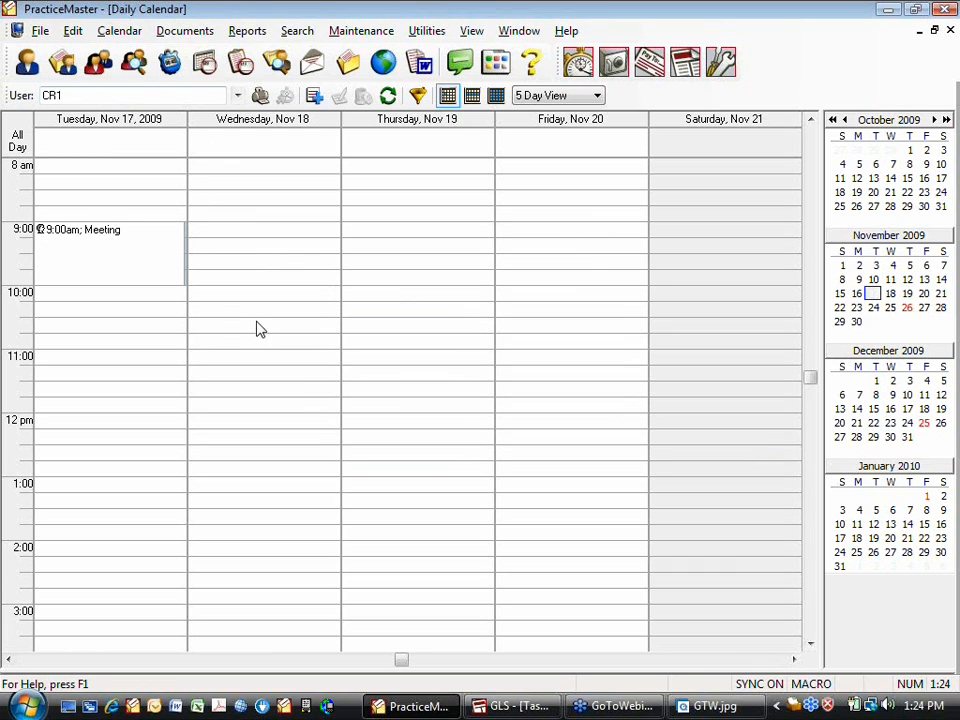
# Add the projector PRJ to the displayed users so the calendar shows CR1 and PRJ
pyautogui.click(237, 95)
pyautogui.scroll(-5, 294, 387)
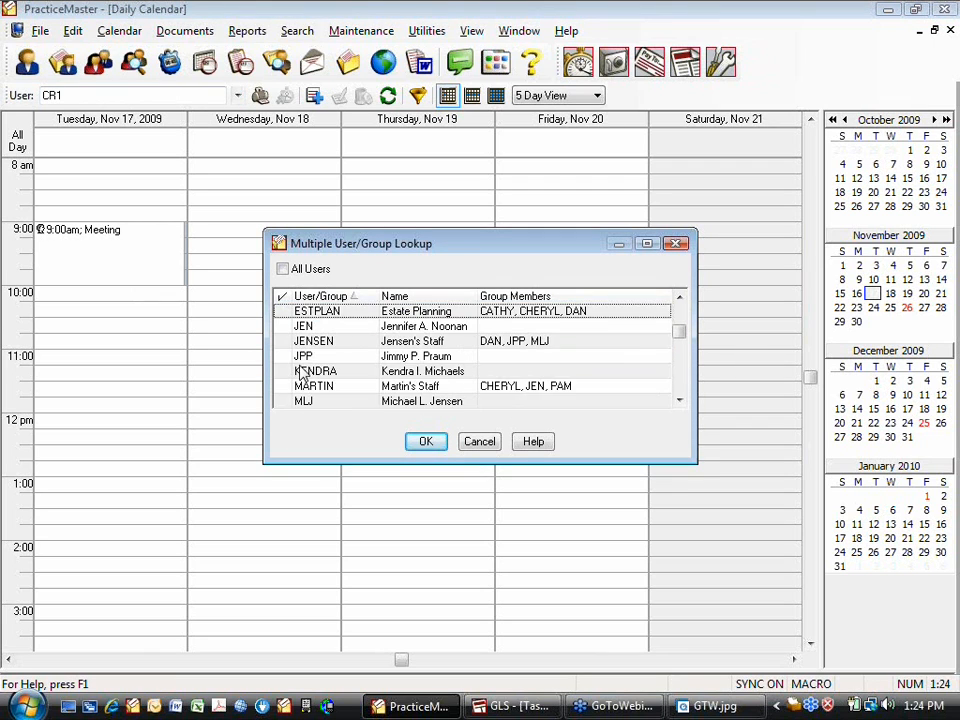
pyautogui.click(282, 326)
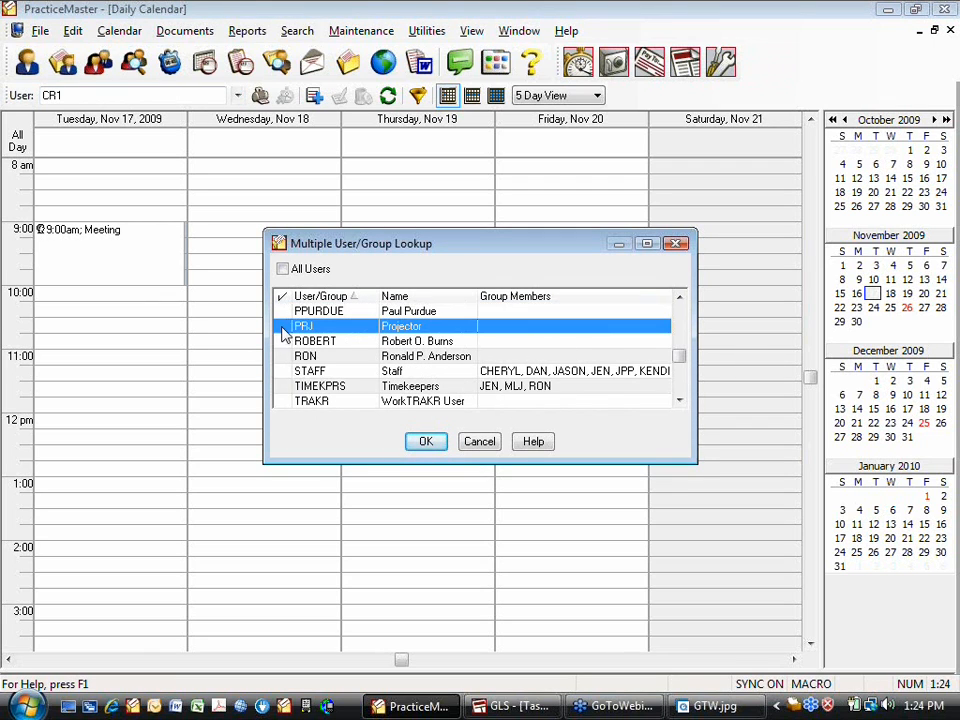
pyautogui.click(420, 440)
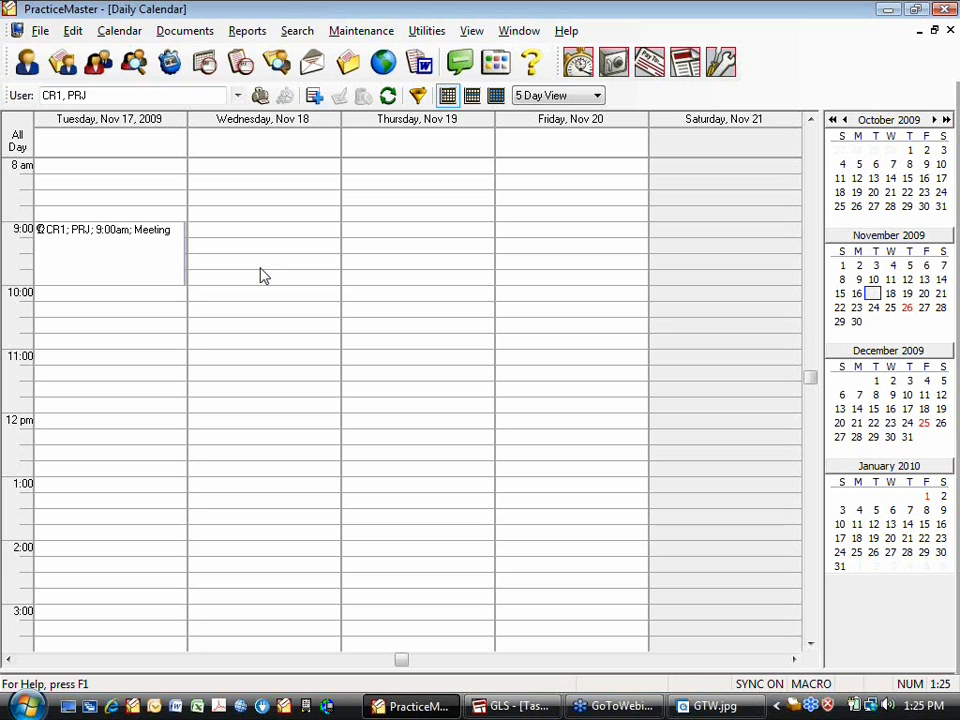
# Launch Tabs3 and dismiss the WORLDOX warning and the sample-data notice
pyautogui.click(699, 78)
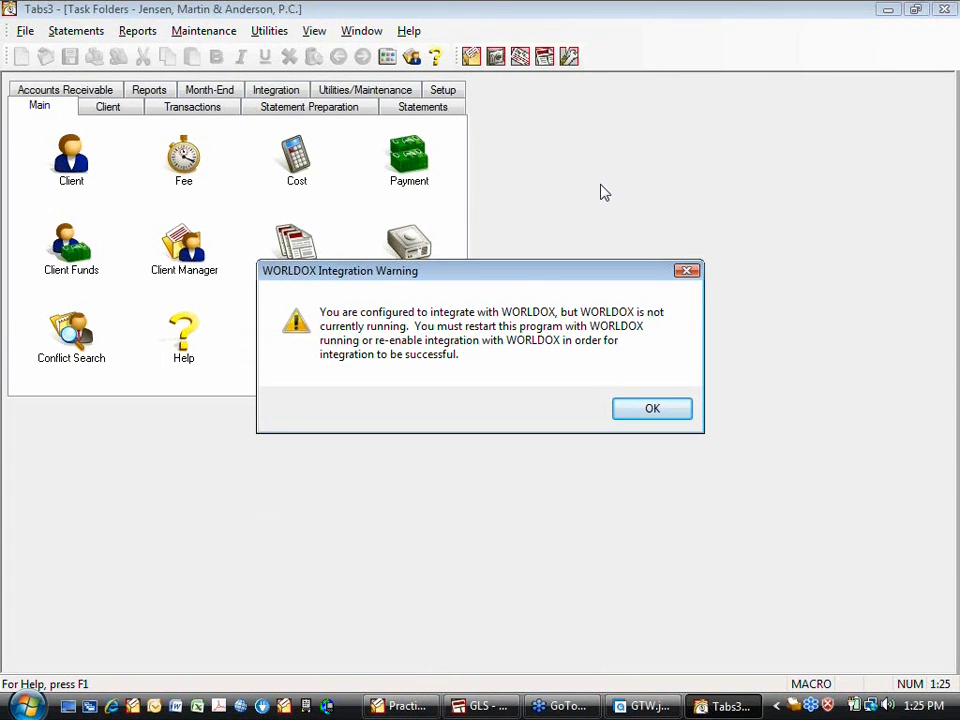
pyautogui.click(651, 410)
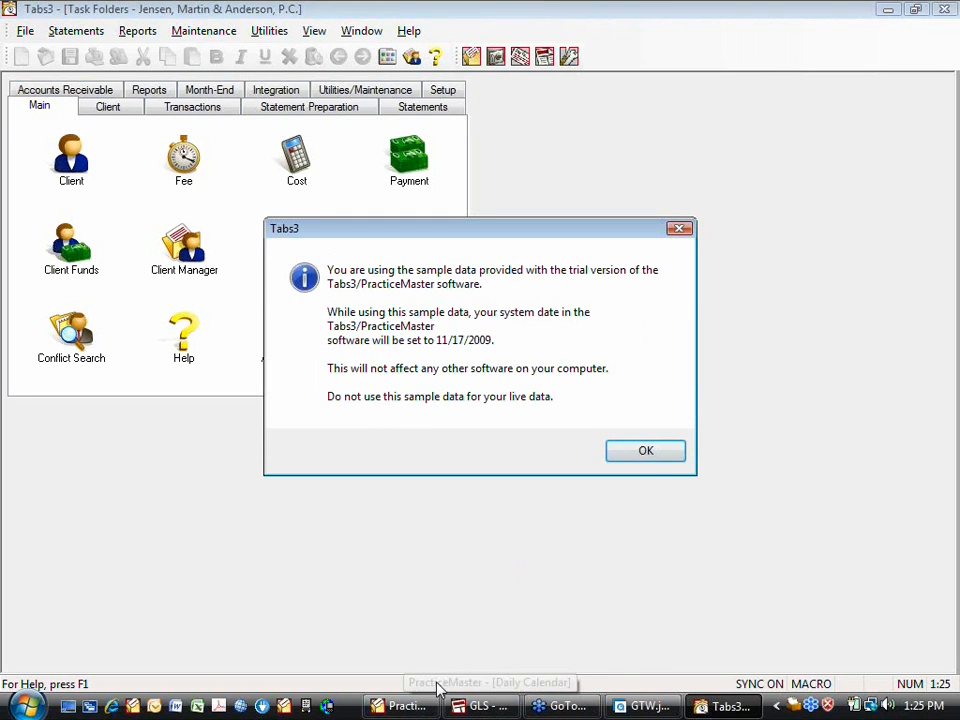
pyautogui.click(655, 454)
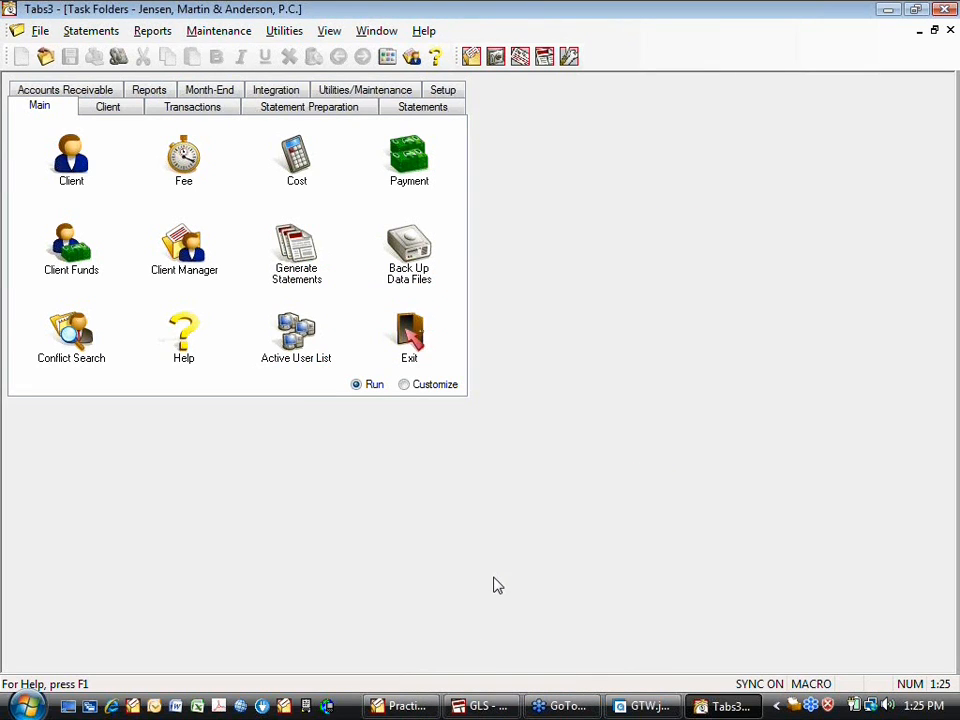
# Close PracticeMaster and GLS, leaving Tabs3 on the Setup task folder
pyautogui.click(383, 713)
pyautogui.click(947, 11)
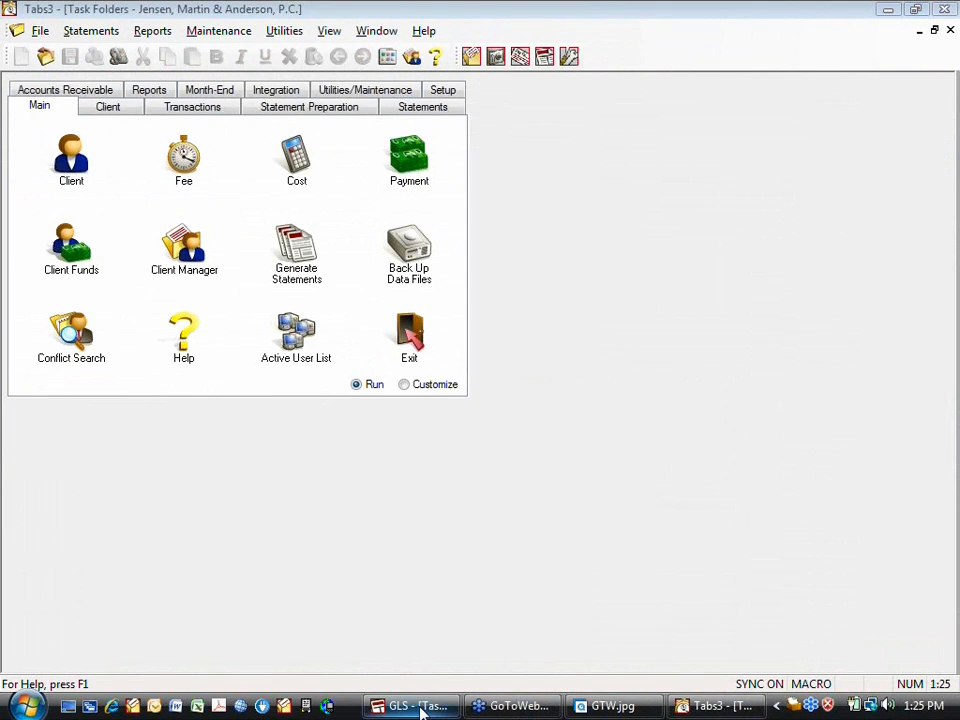
pyautogui.click(415, 707)
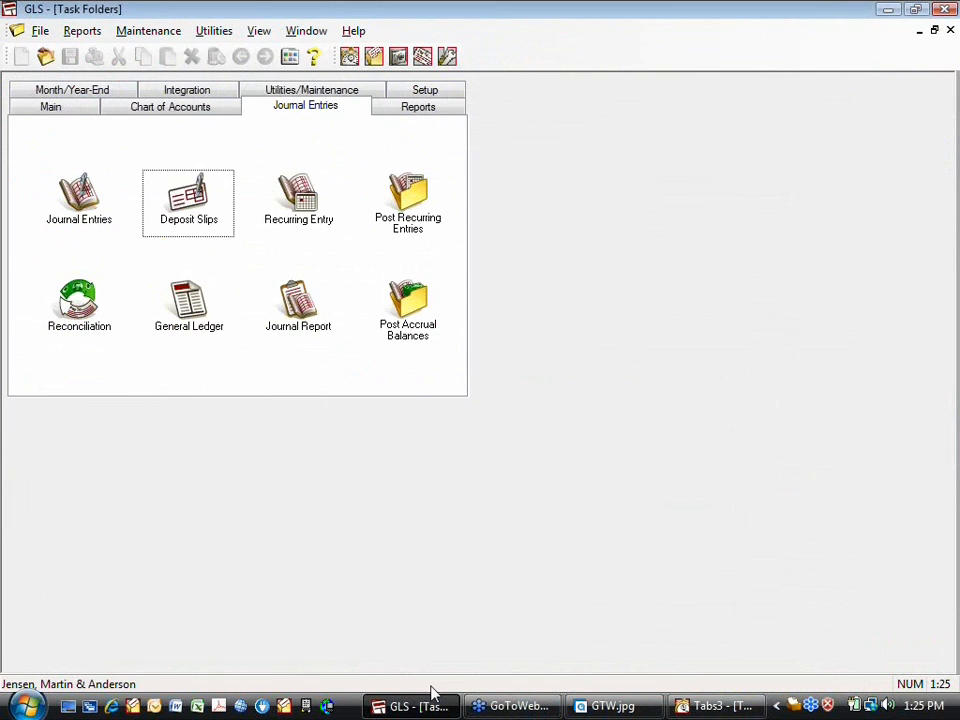
pyautogui.click(946, 10)
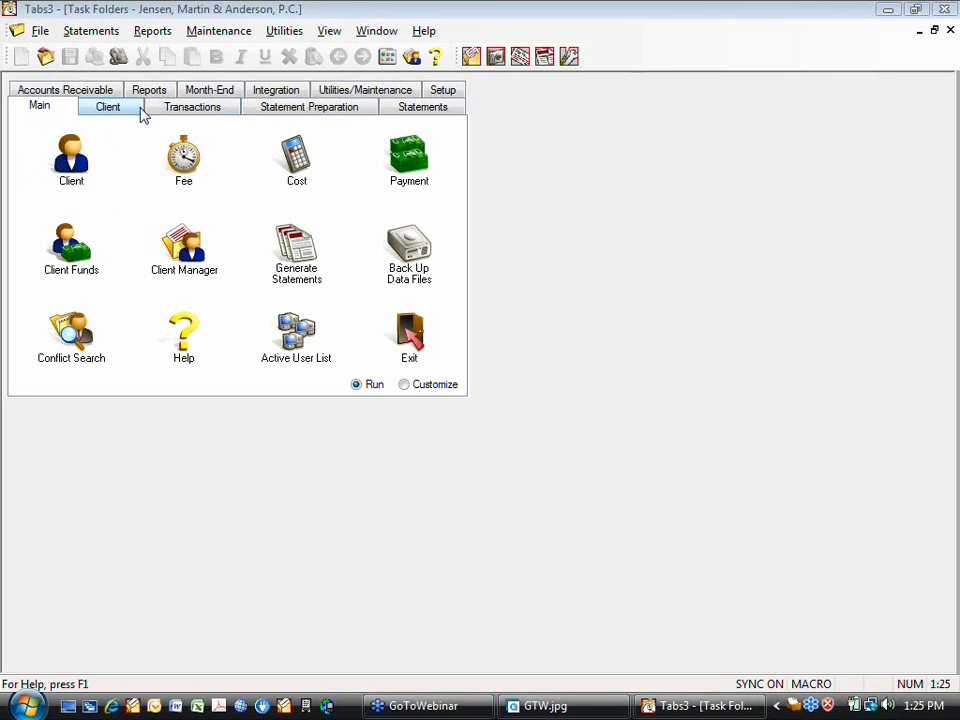
pyautogui.click(456, 91)
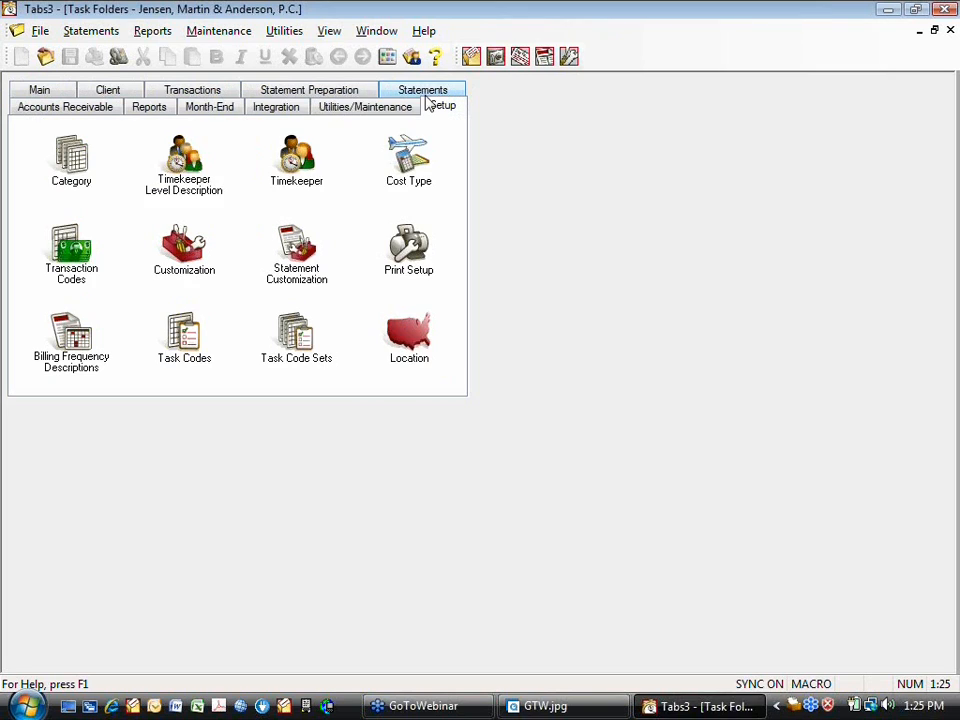
# Change the Customization Timekeeper Label from TIMEKEEPER to ATTORNEY, save, and close the window
pyautogui.doubleClick(183, 258)
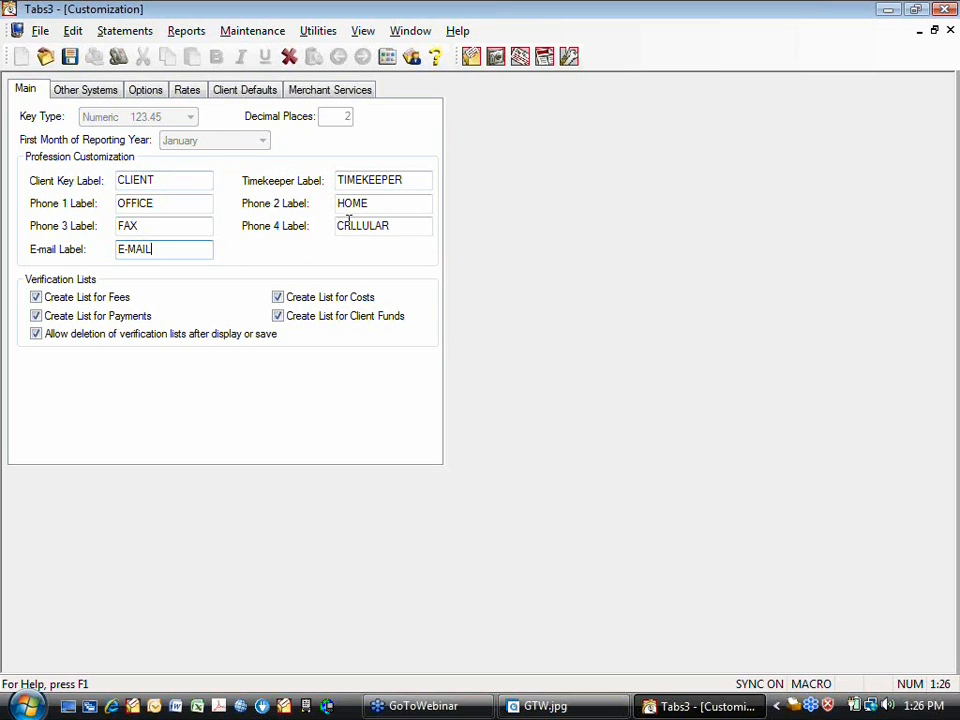
pyautogui.moveTo(406, 180); pyautogui.dragTo(339, 183)
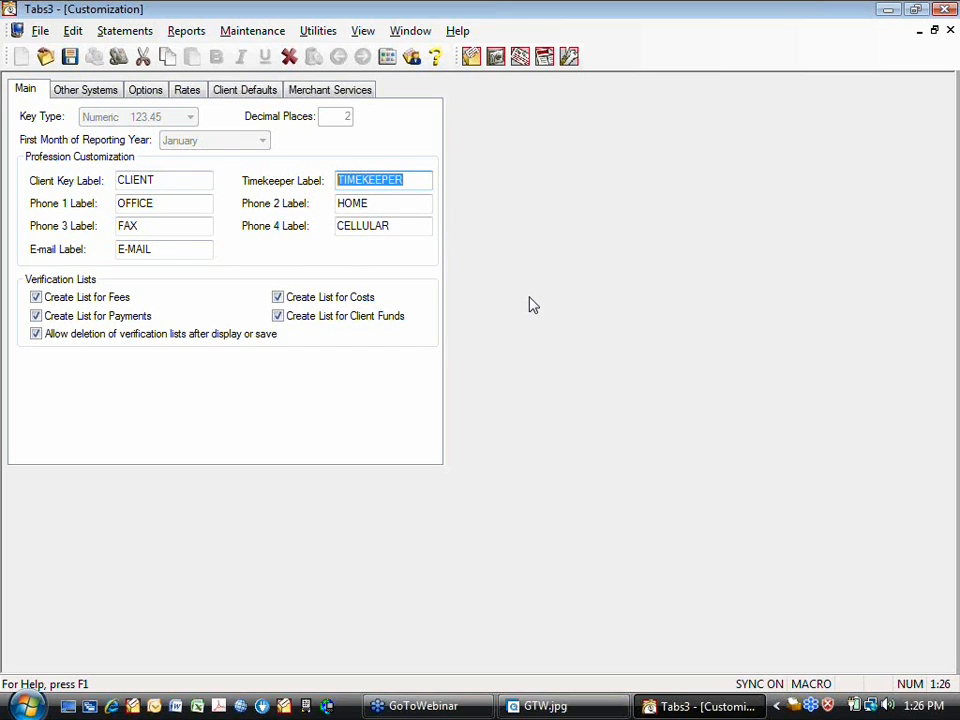
pyautogui.write('ATTORNEY')
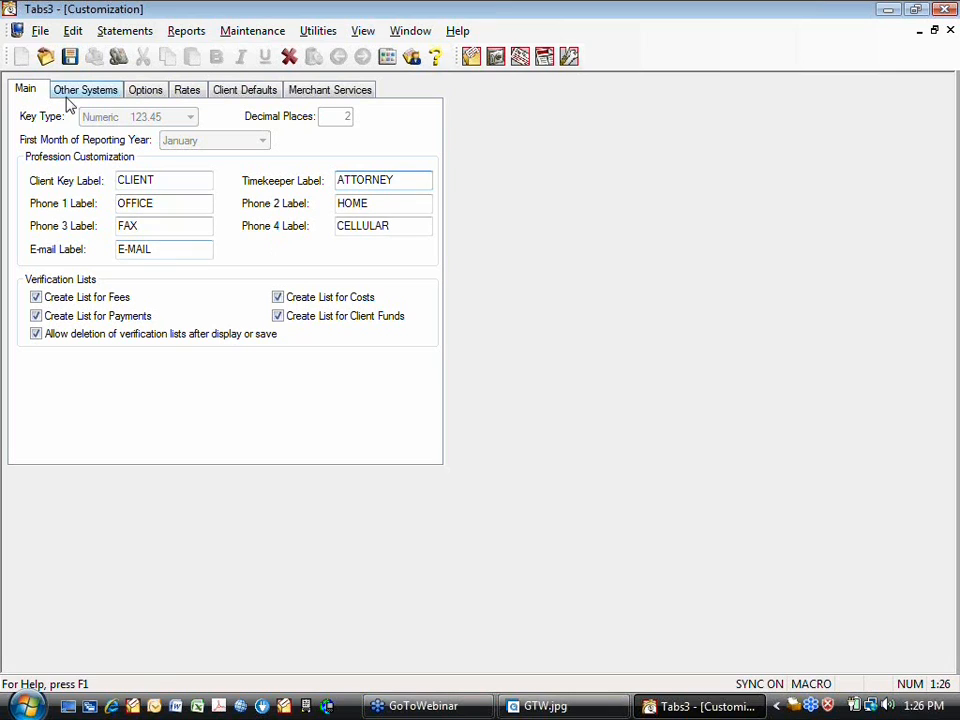
pyautogui.click(69, 57)
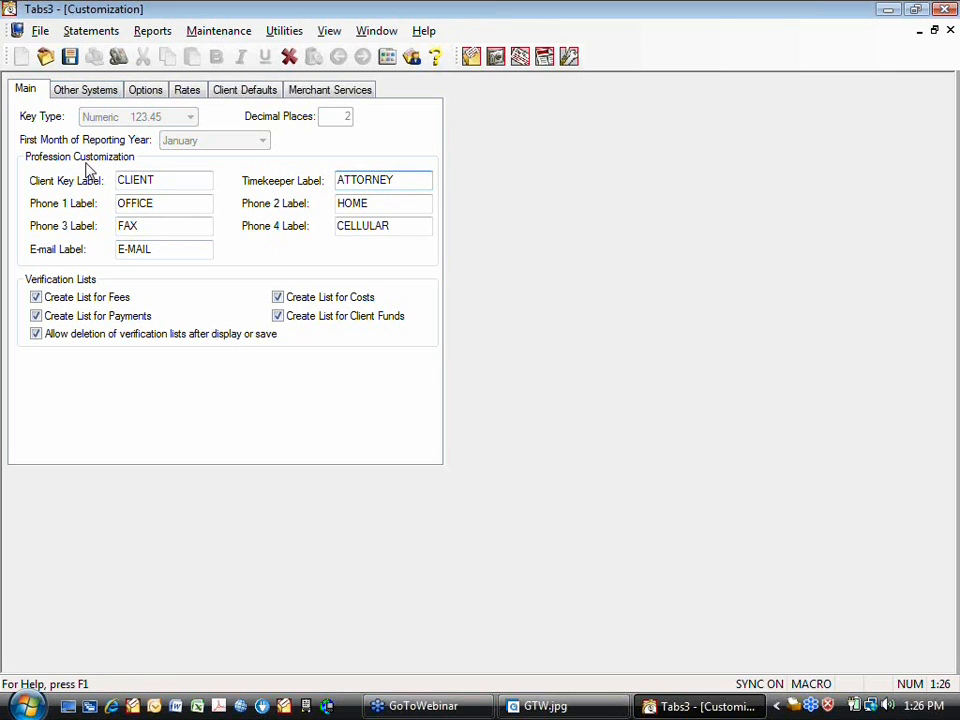
pyautogui.click(950, 29)
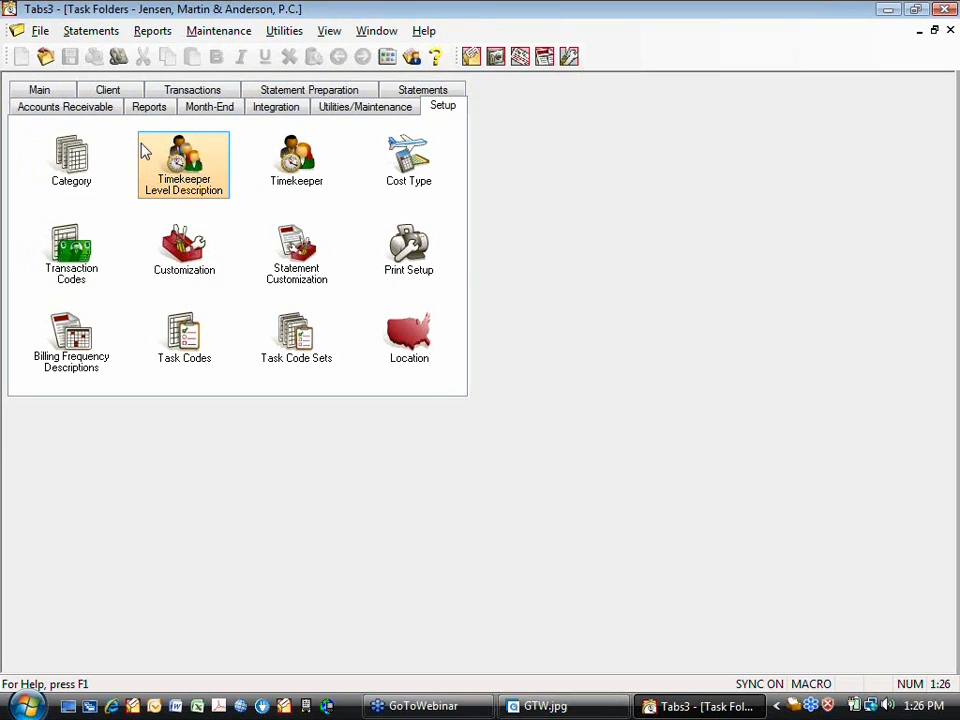
# Browse the Reports menu without running a report, then return to the Main task folder
pyautogui.click(156, 33)
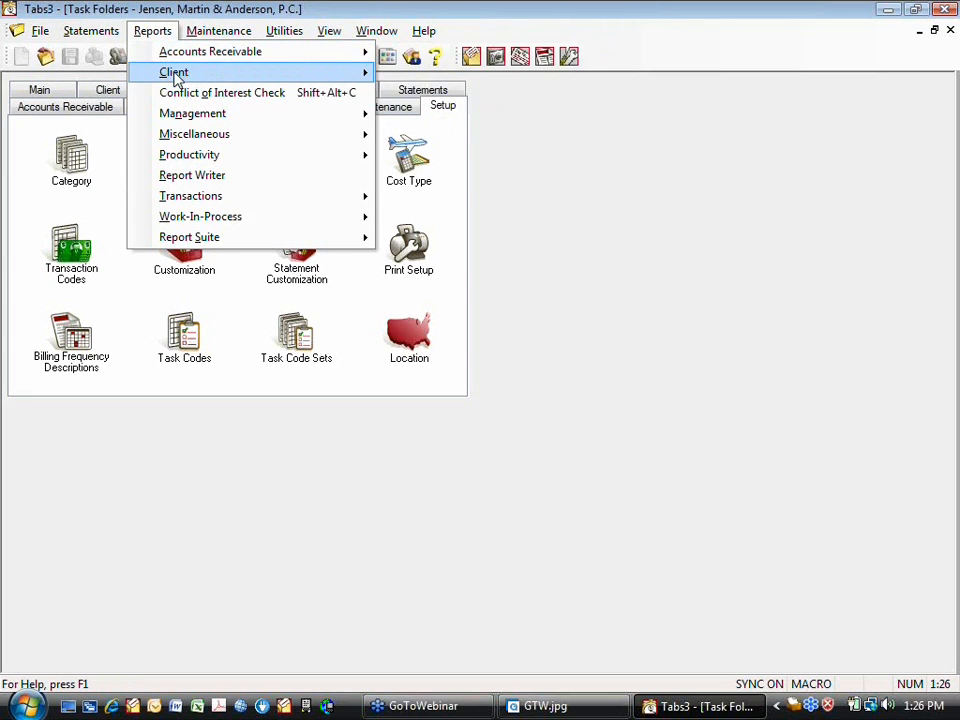
pyautogui.moveTo(195, 155)
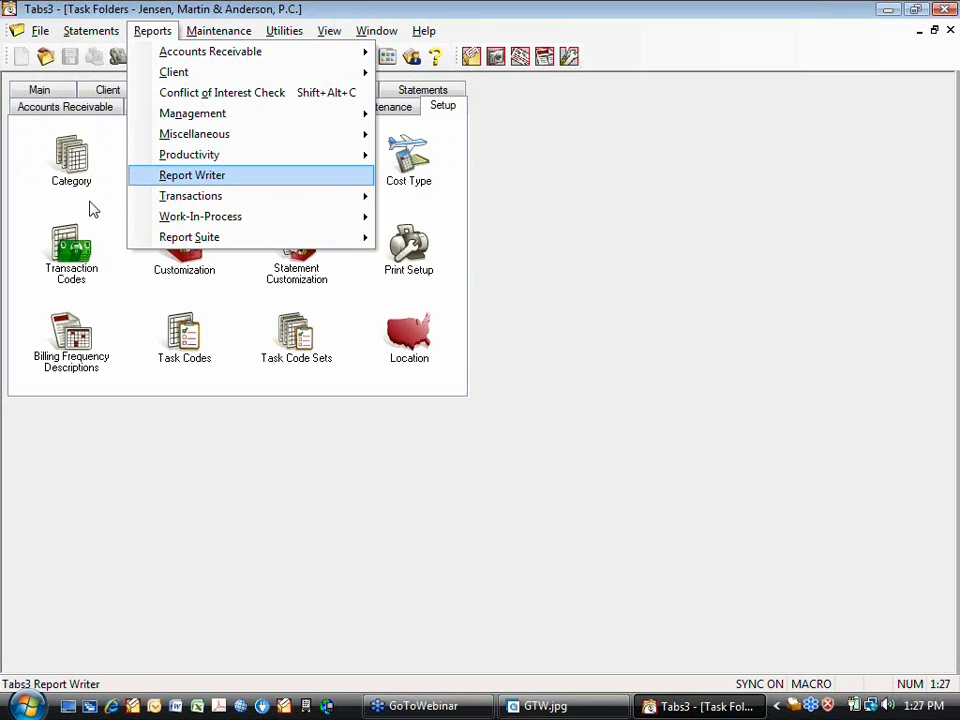
pyautogui.click(92, 207)
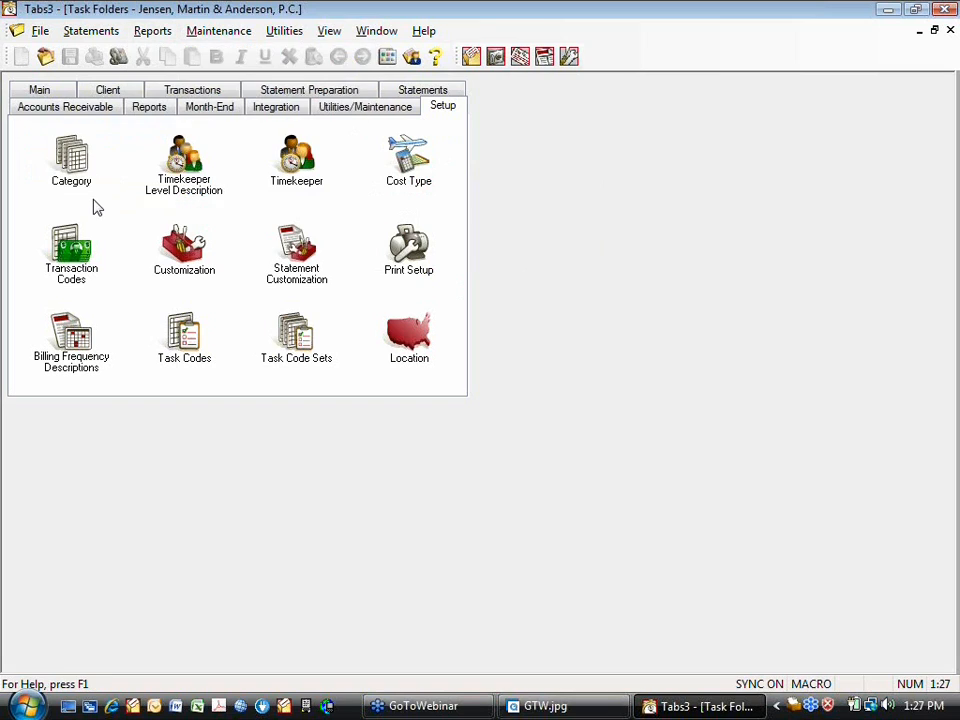
pyautogui.click(56, 90)
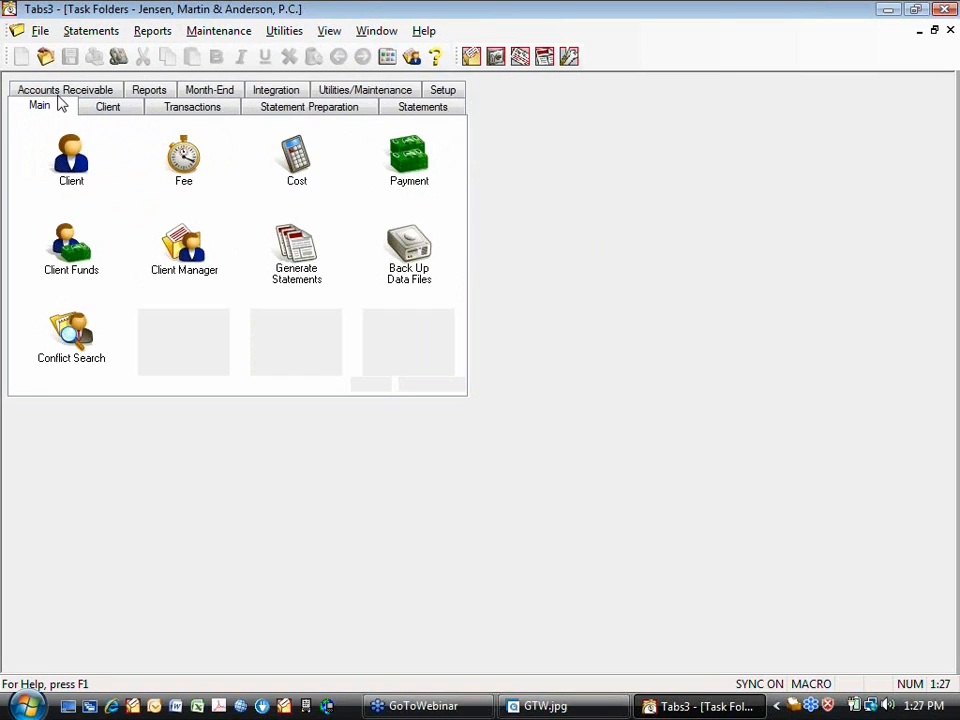
pyautogui.click(82, 175)
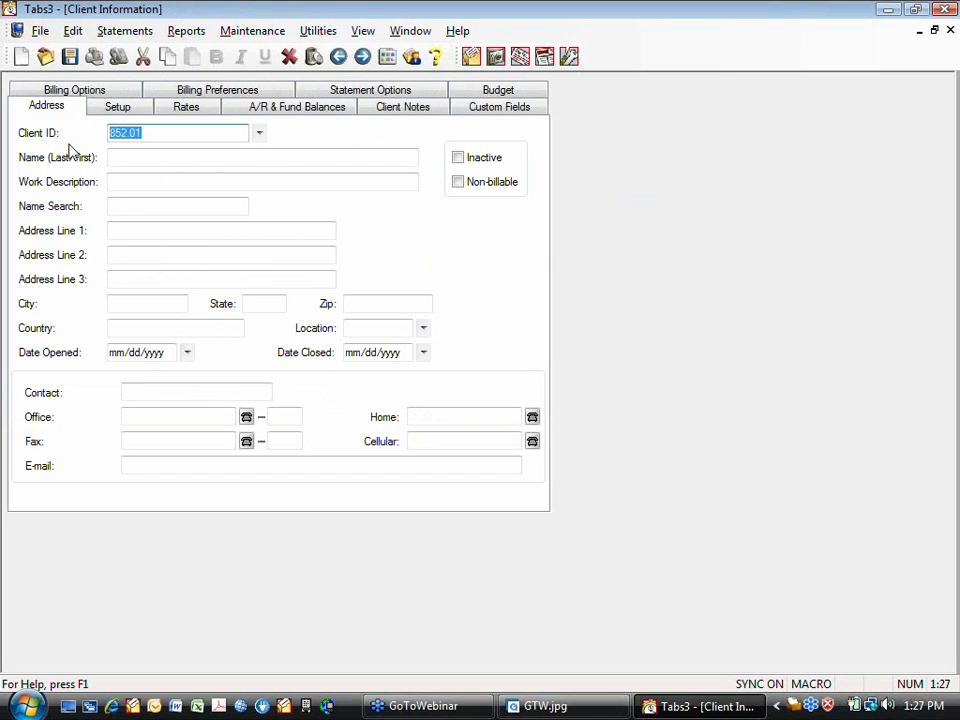
pyautogui.click(135, 108)
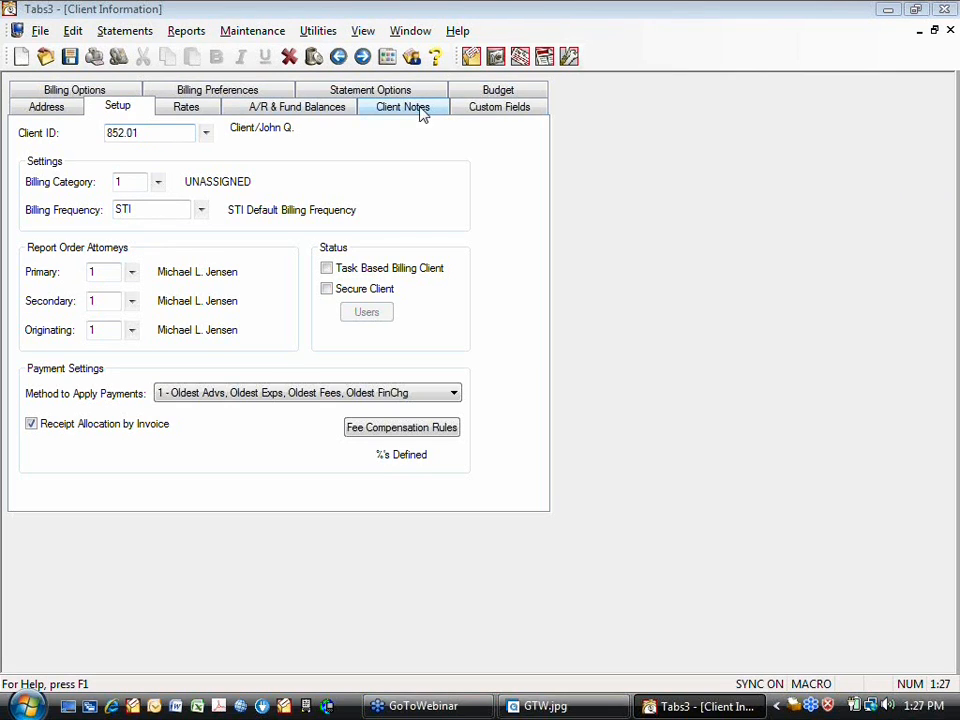
pyautogui.click(949, 31)
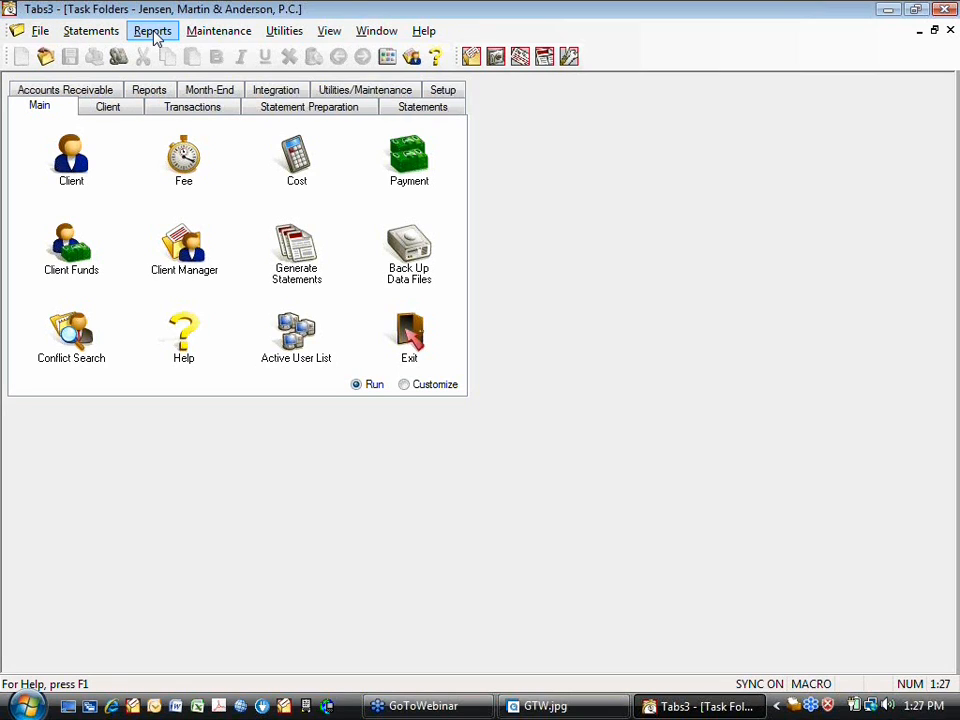
# From the Setup folder's Customization, replace ATTORNEY with TIMEKEEPER as the Timekeeper Label, save, and close
pyautogui.click(444, 91)
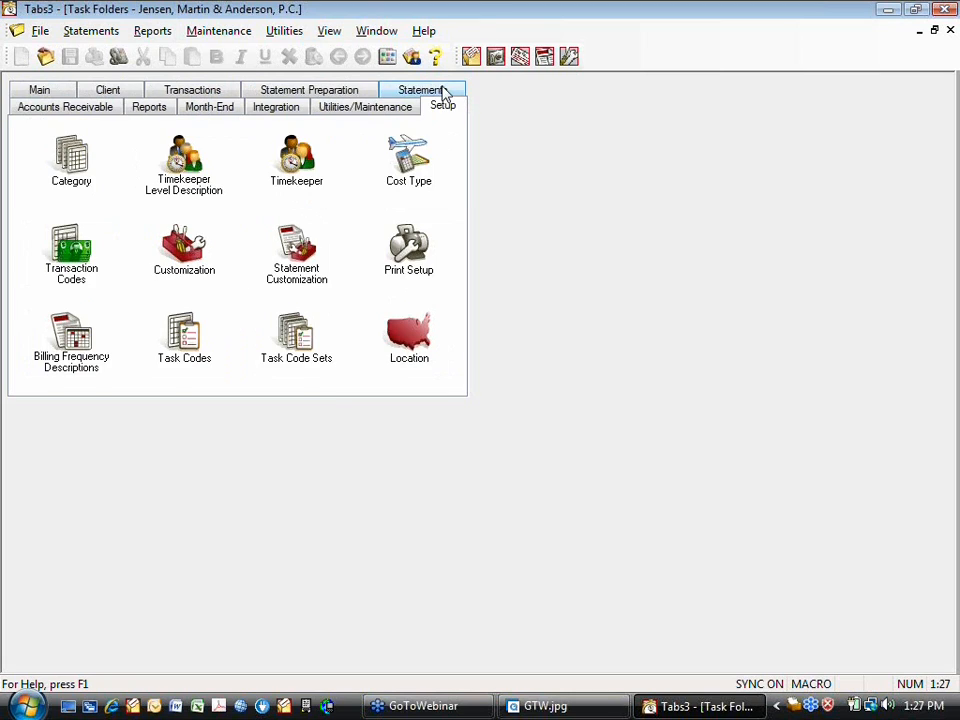
pyautogui.doubleClick(222, 266)
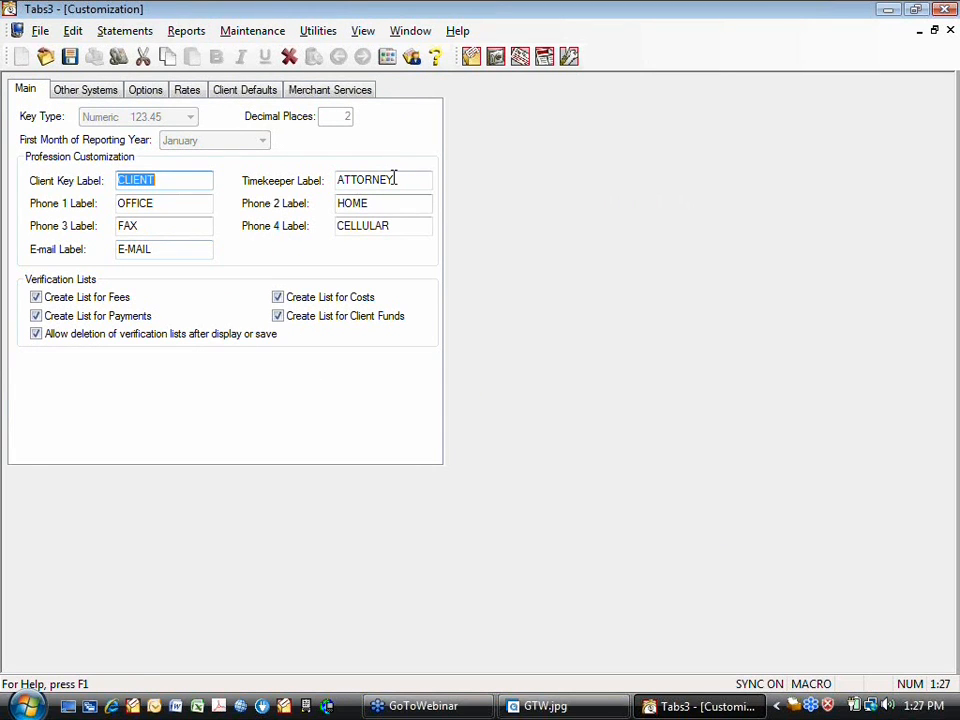
pyautogui.moveTo(394, 179); pyautogui.dragTo(296, 197)
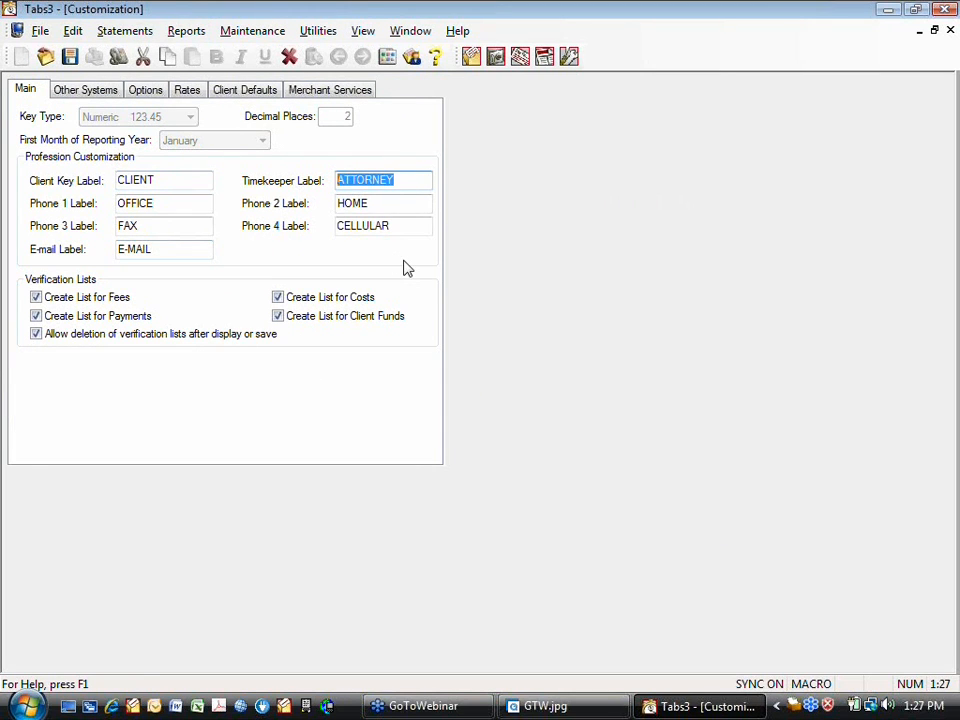
pyautogui.write('TIMEKEEPER')
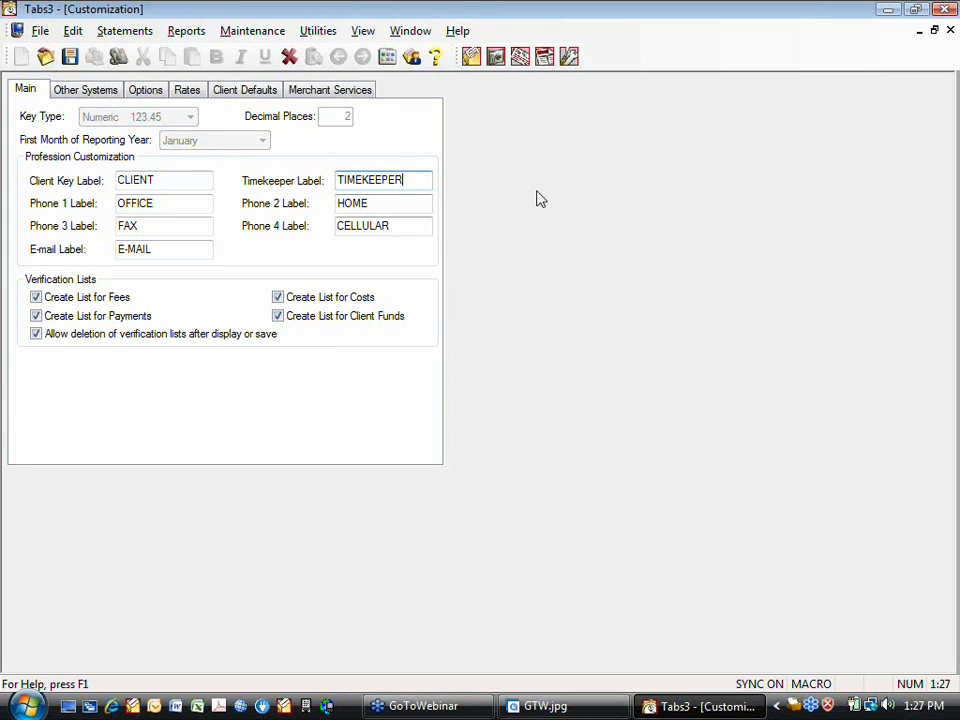
pyautogui.click(70, 57)
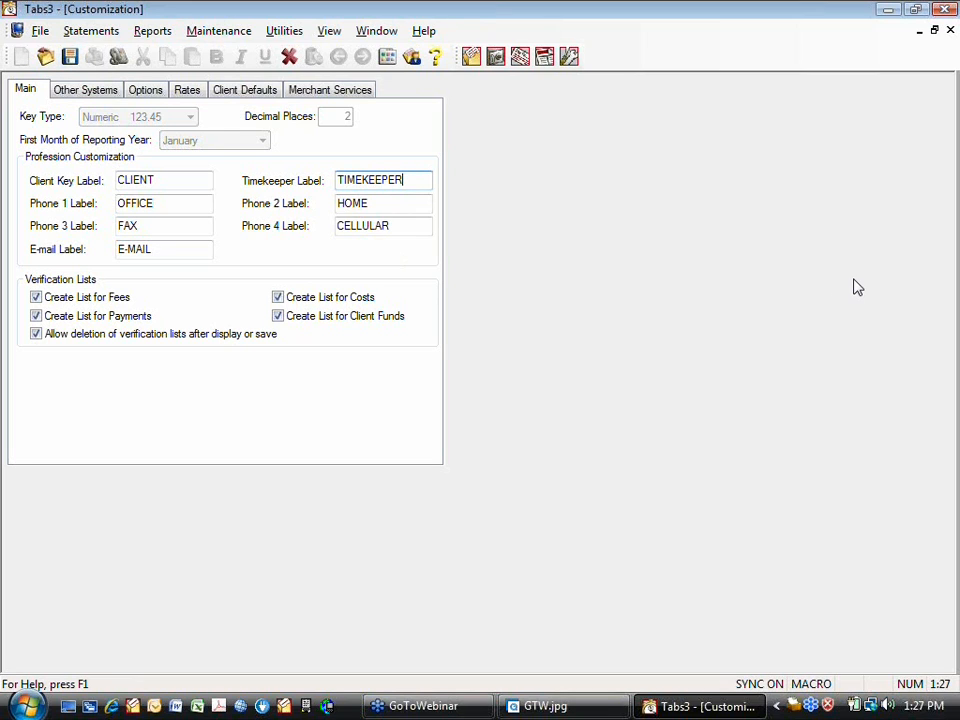
pyautogui.click(950, 30)
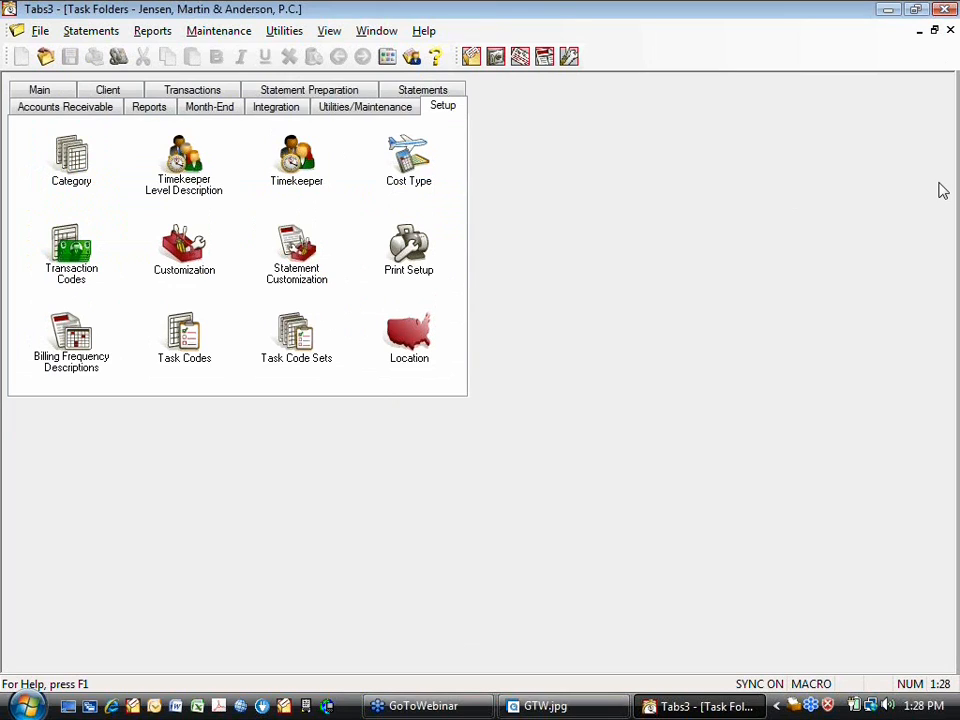